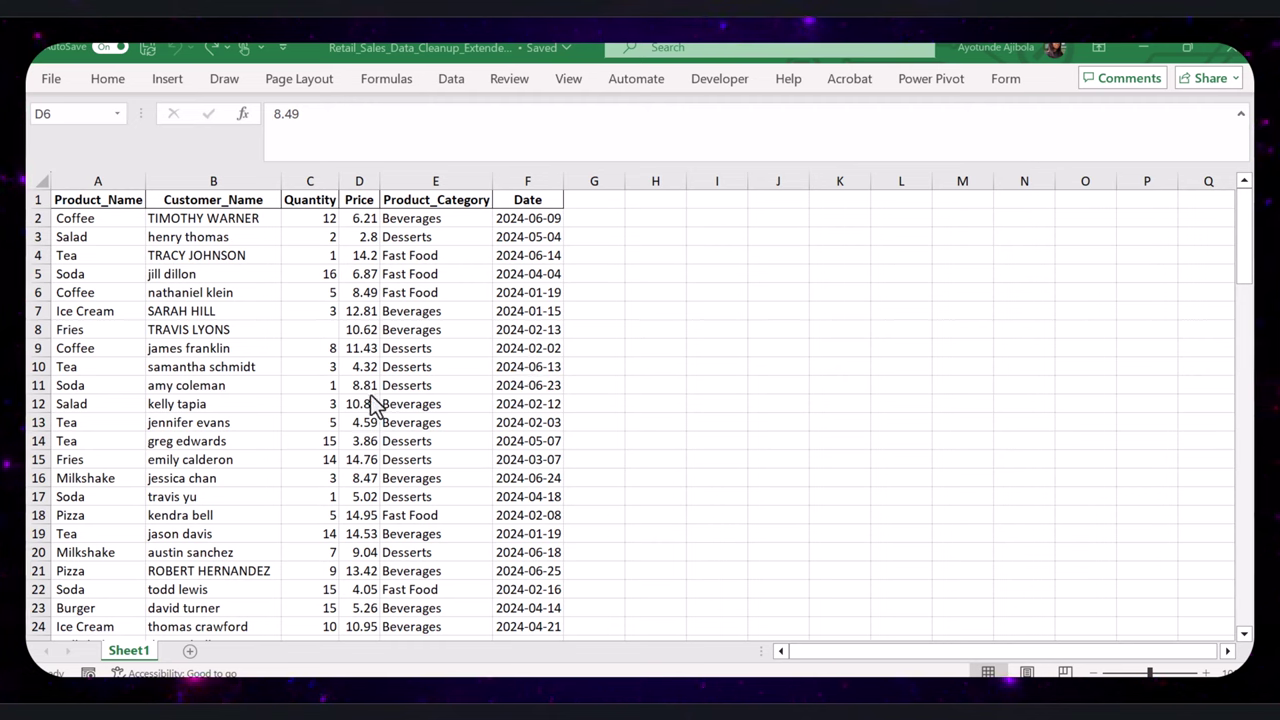
Step: Convert the sales data range A1:F106 into a table with headers
key("ctrl+t")
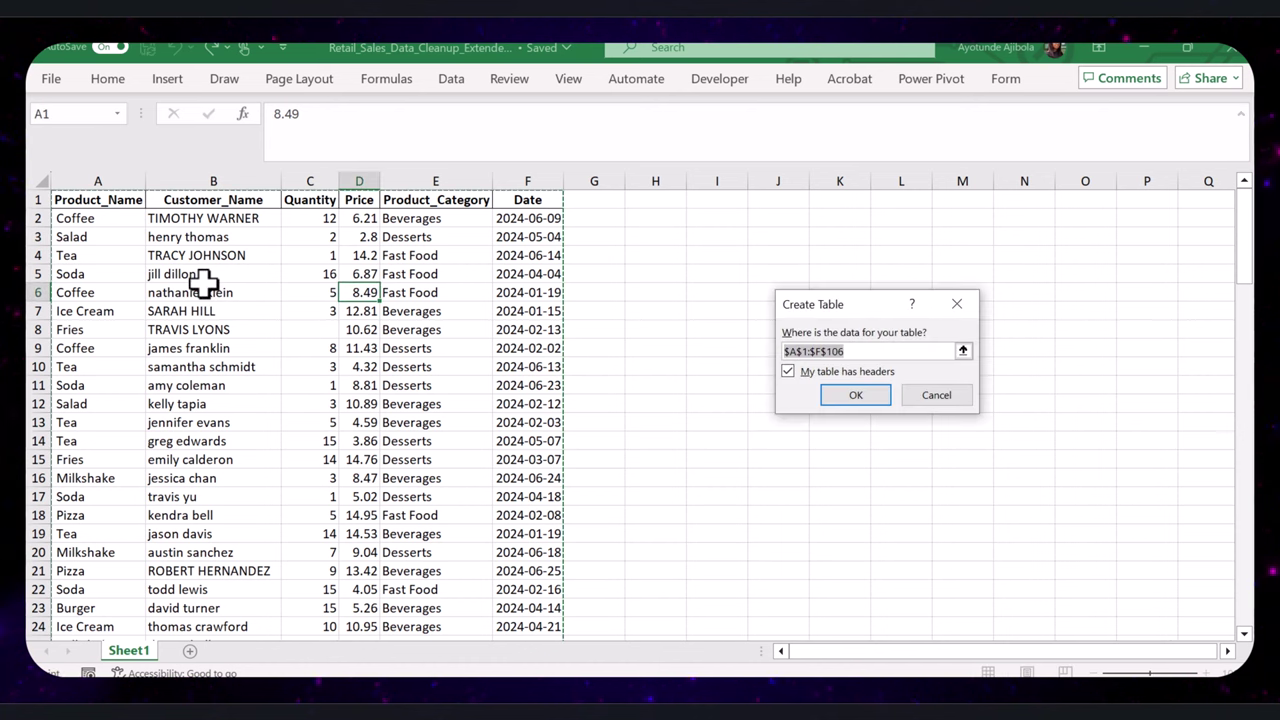
left_click(843, 397)
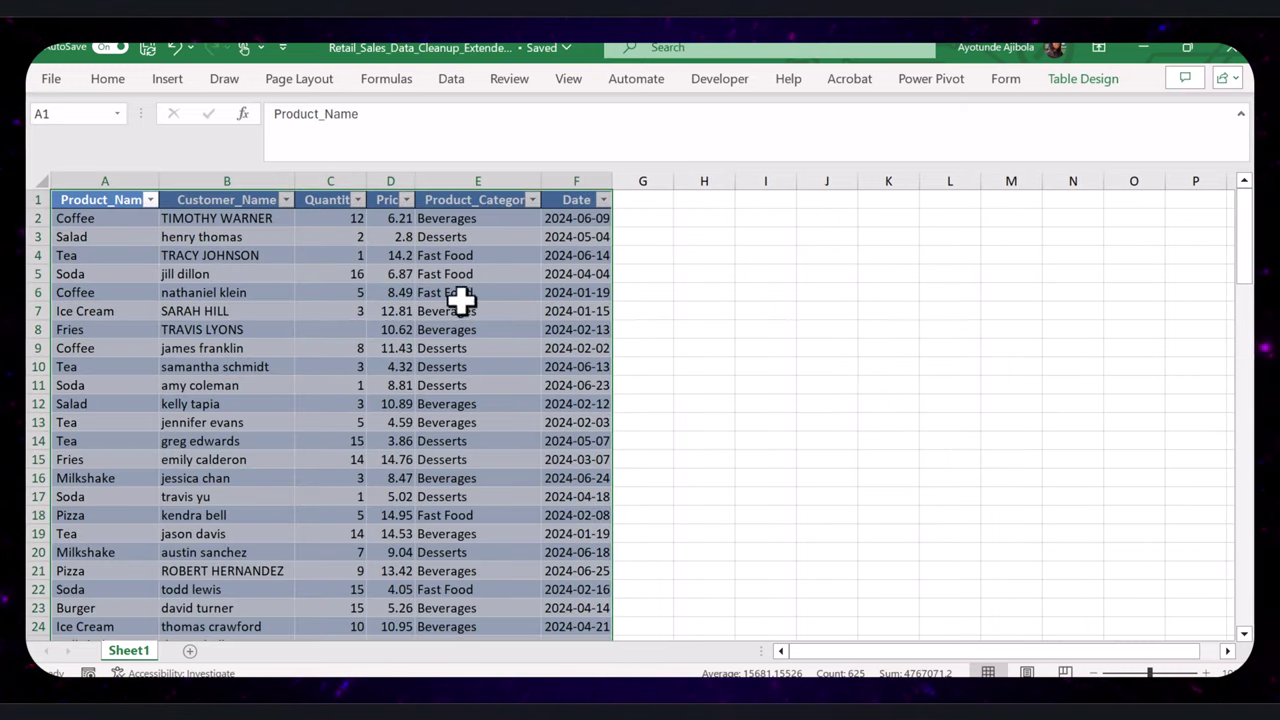
Step: Inspect the Product_Name column and the content of its first entry in A2 for stray spaces
left_click(102, 172)
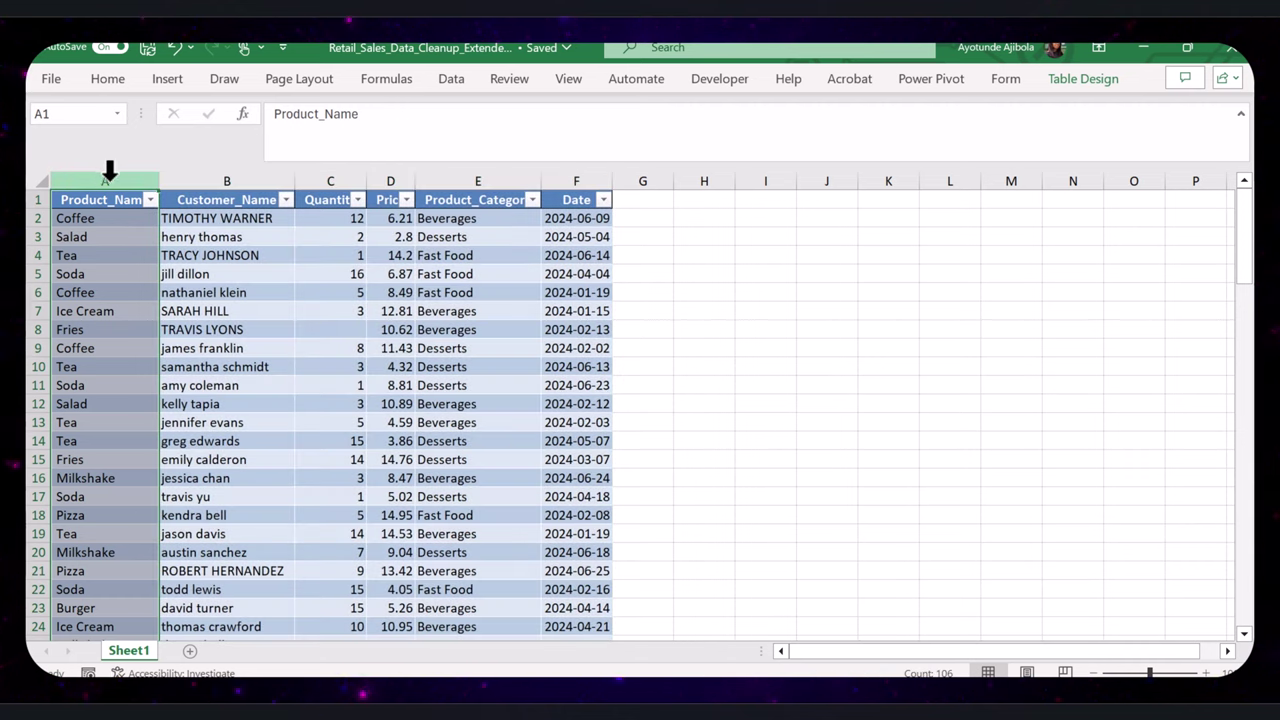
left_click(120, 218)
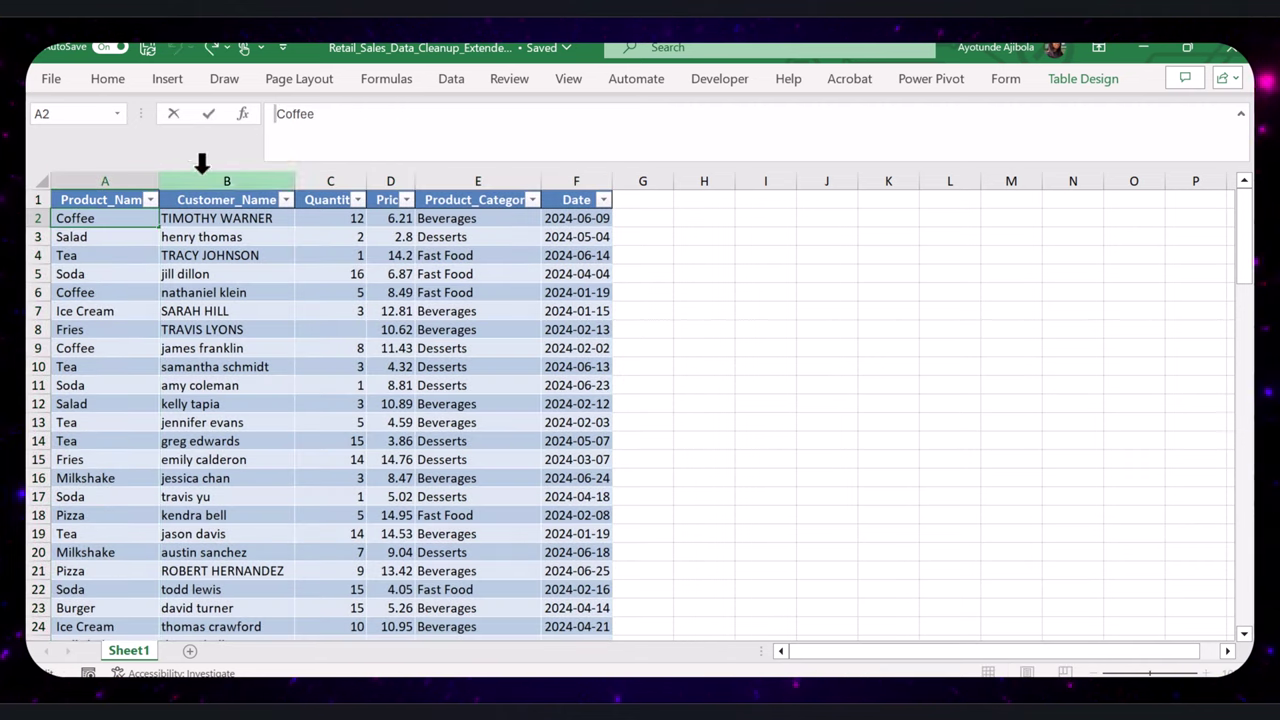
left_click(320, 120)
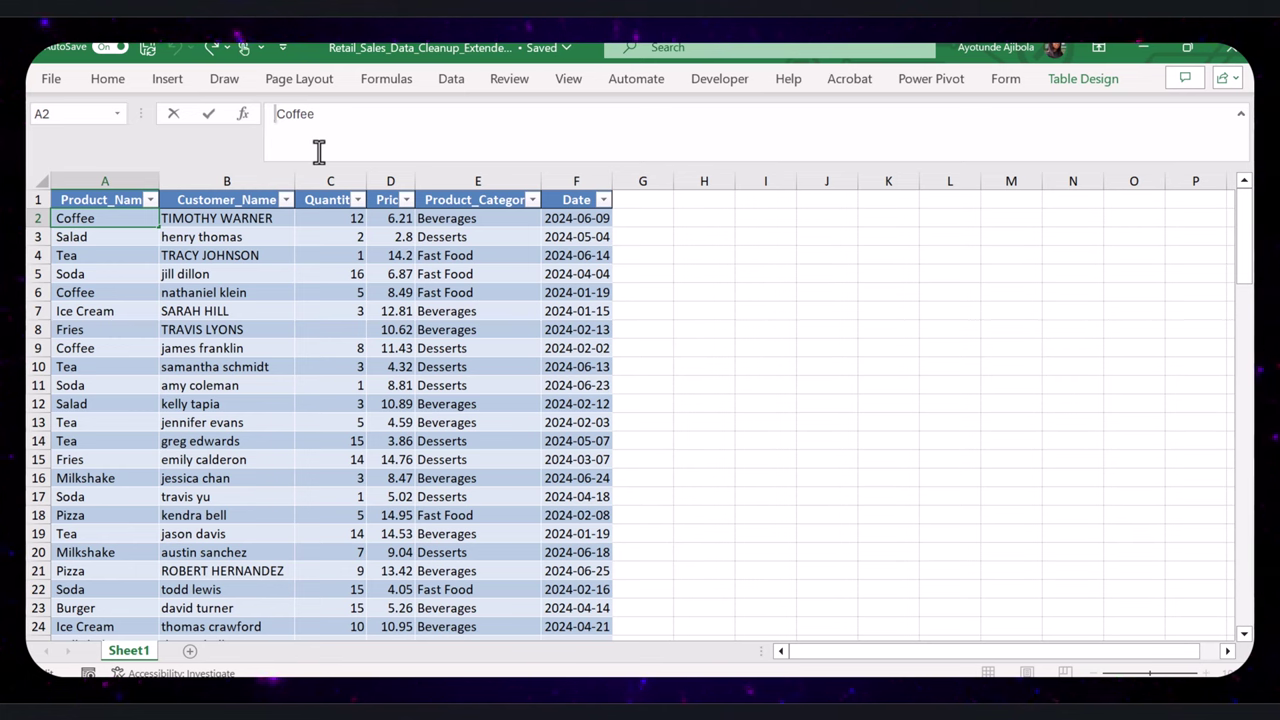
key("Escape")
key("shift+space")
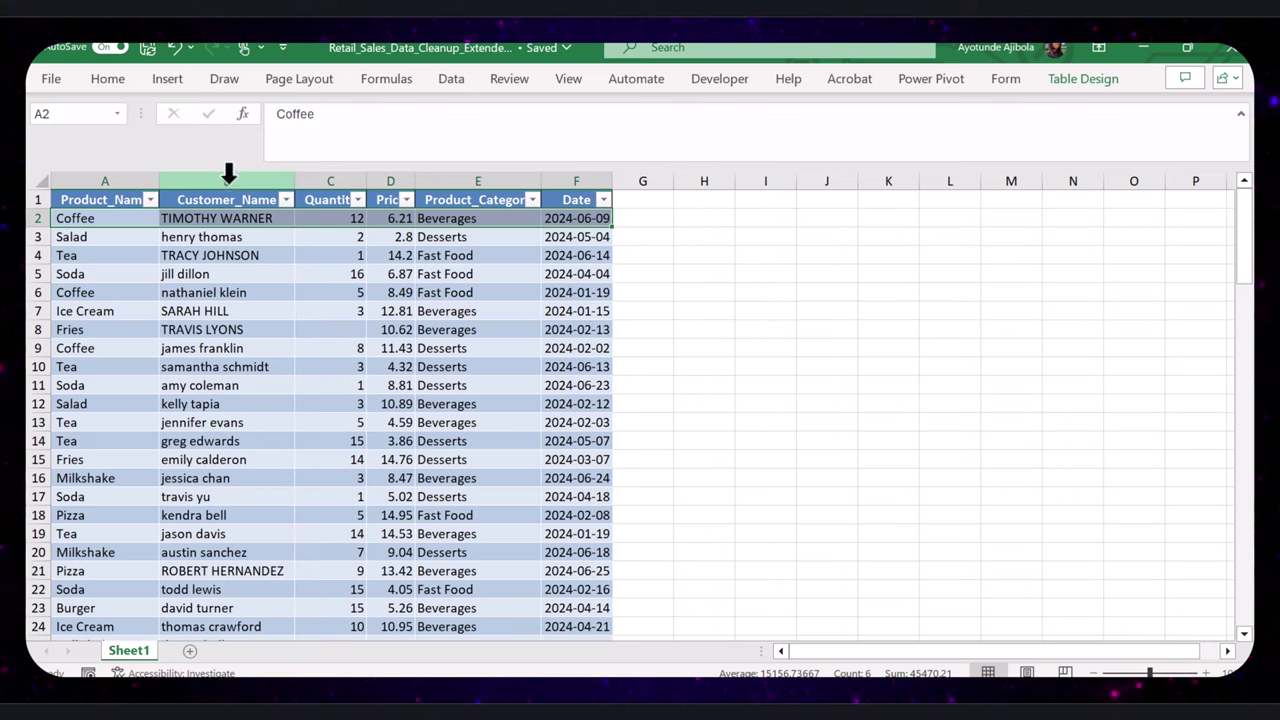
Step: Insert a blank helper column between Product_Name and Customer_Name
left_click(228, 175)
right_click(228, 175)
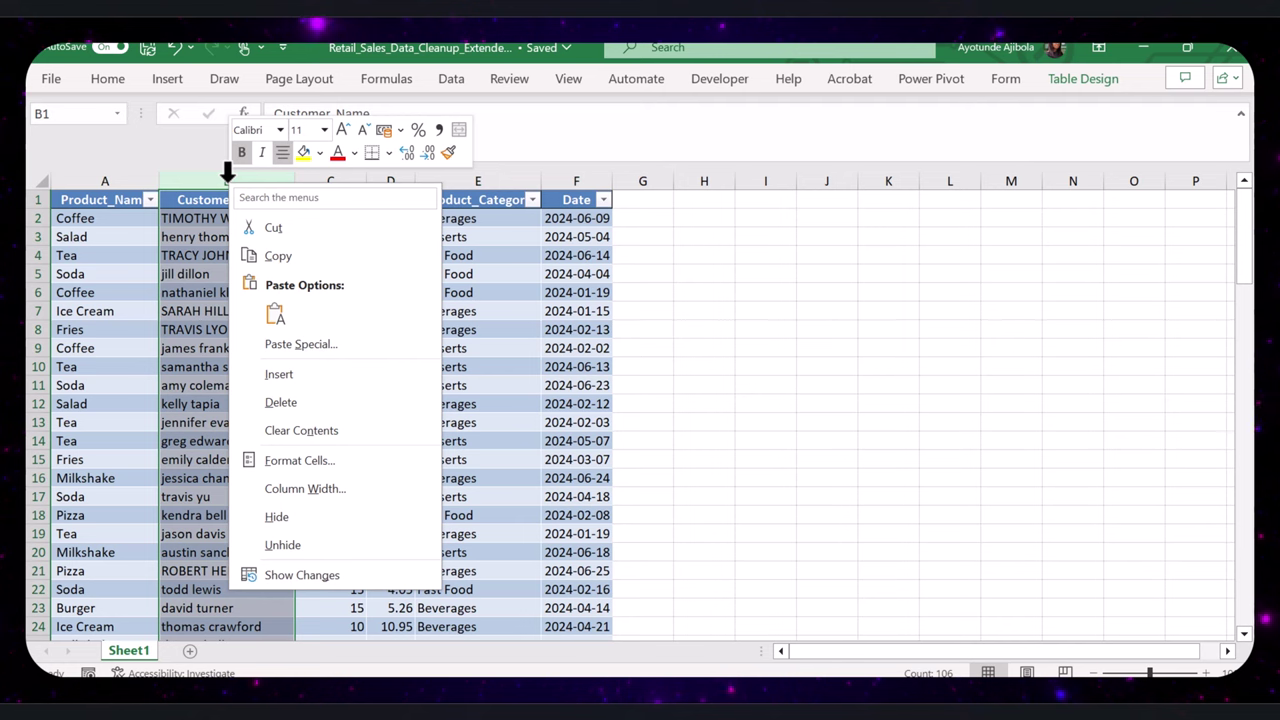
left_click(280, 375)
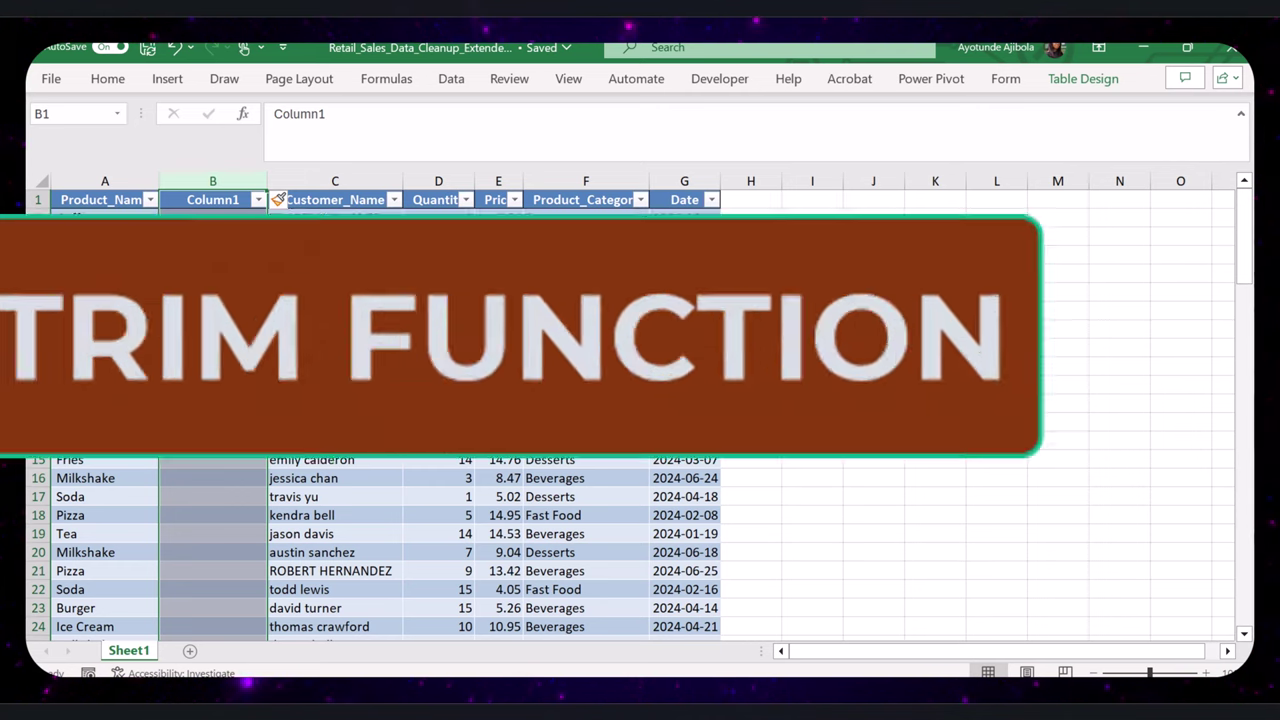
Step: Fill the blank column from B2 with the formula =TRIM([@[Product_Name]]) to strip extra spaces from the product names
left_click(194, 222)
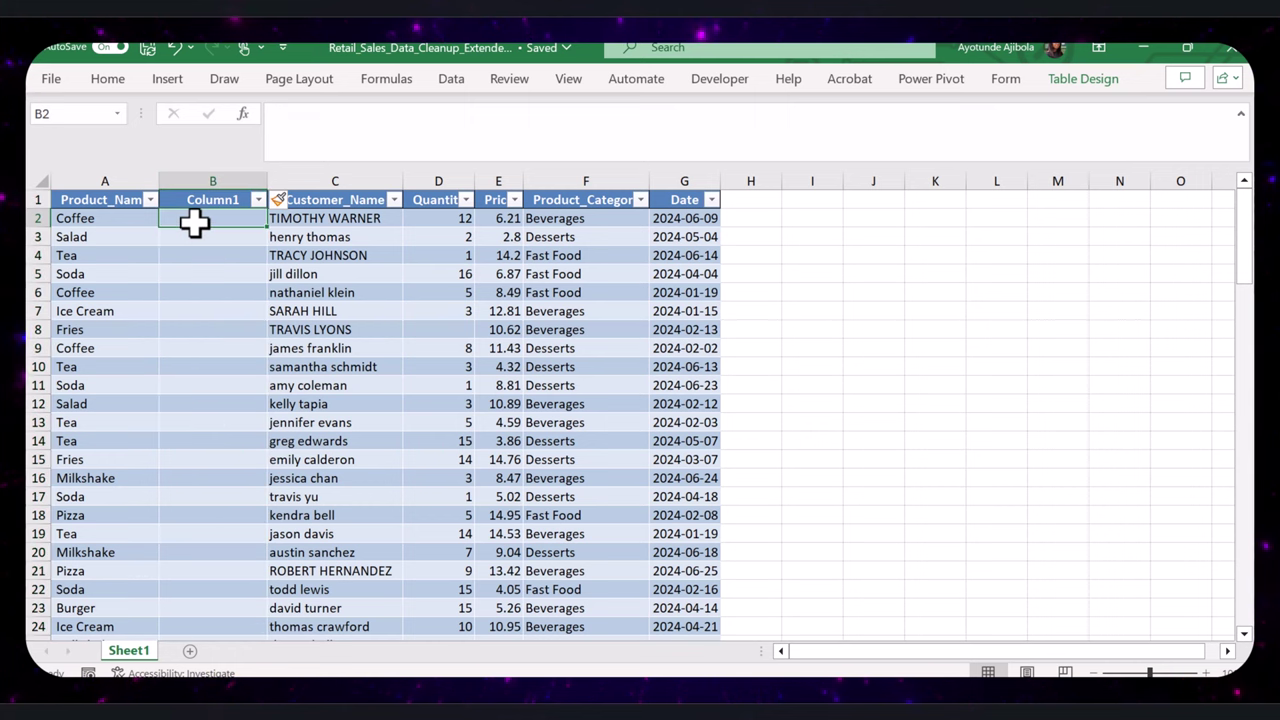
type("=TRIM(")
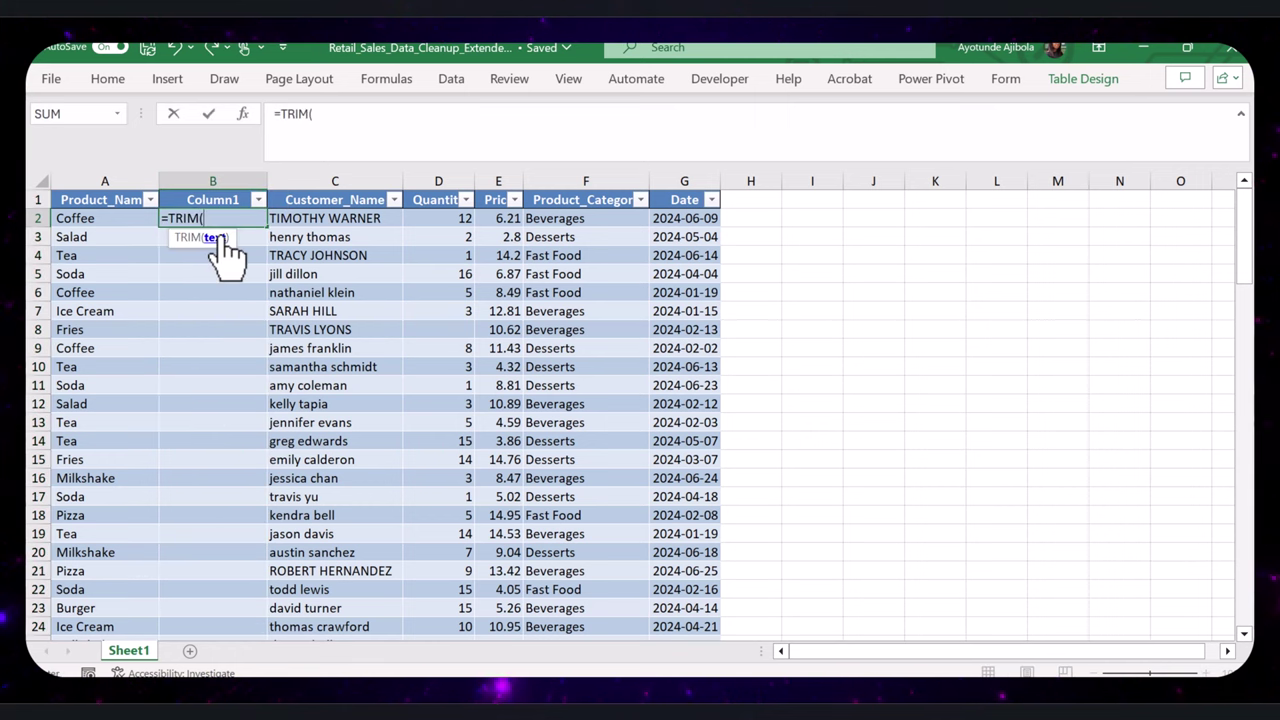
left_click(115, 218)
type(")")
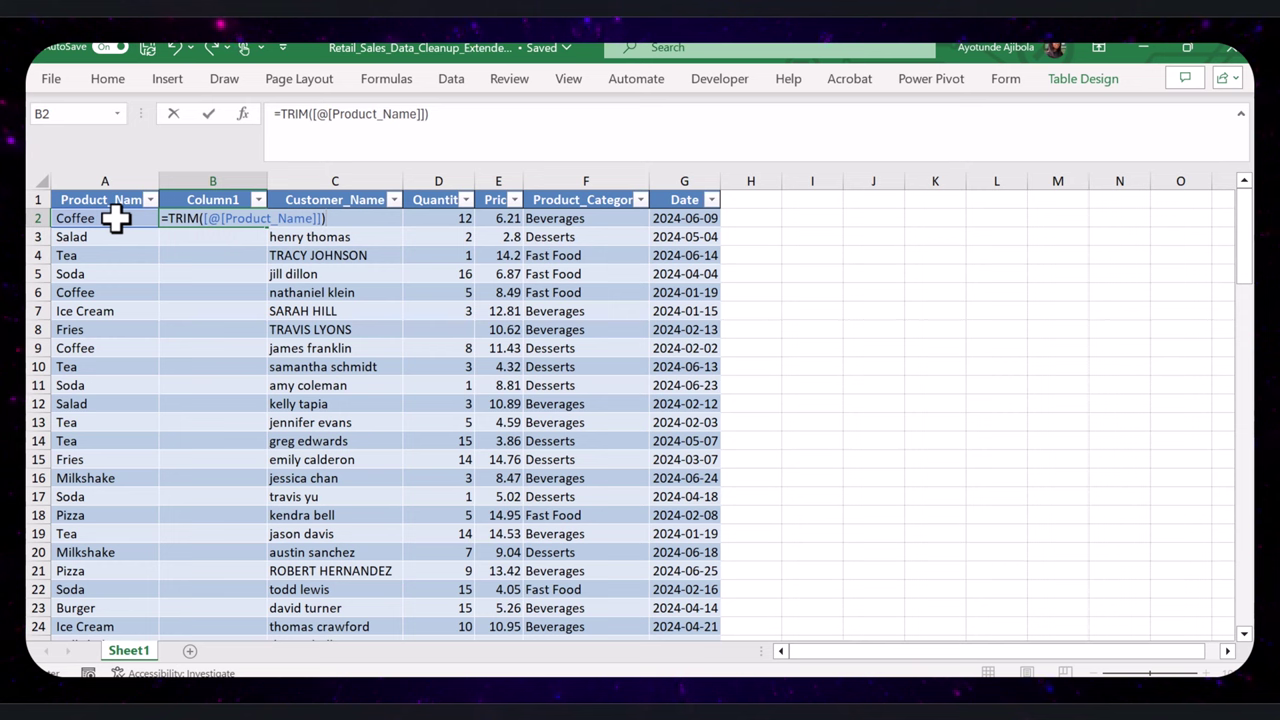
key("Return")
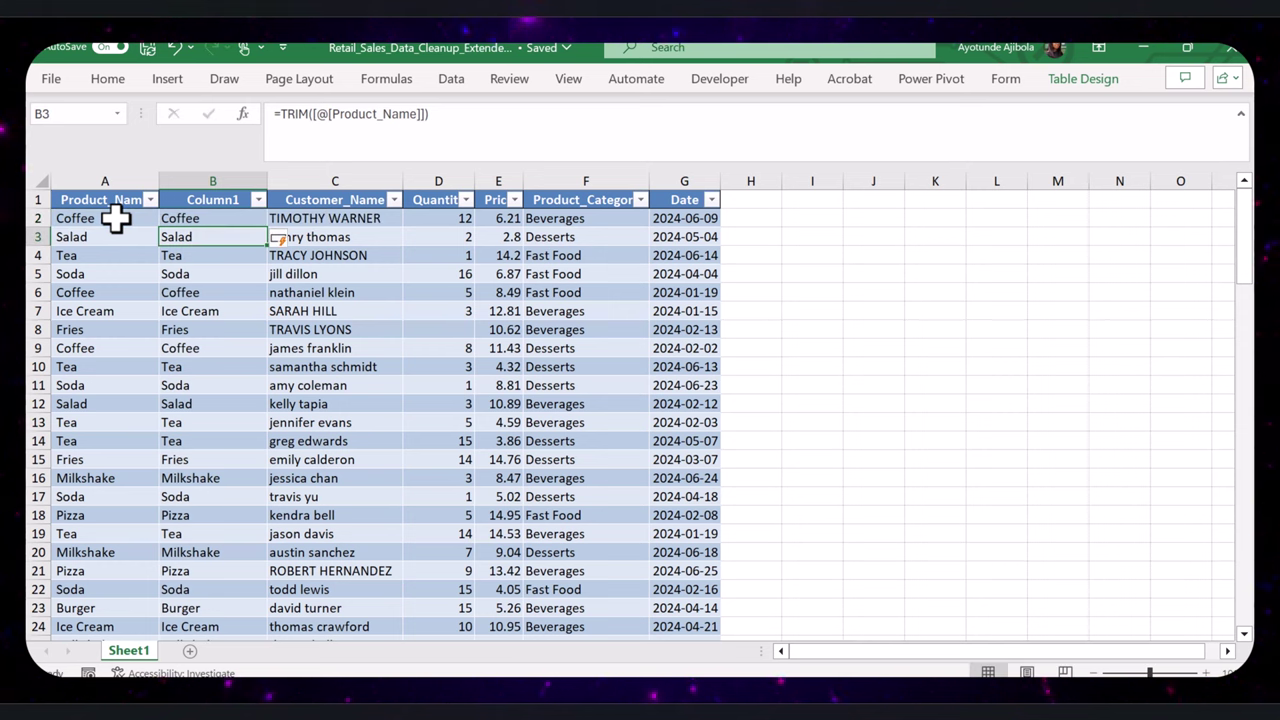
left_click(115, 218)
left_click(122, 175)
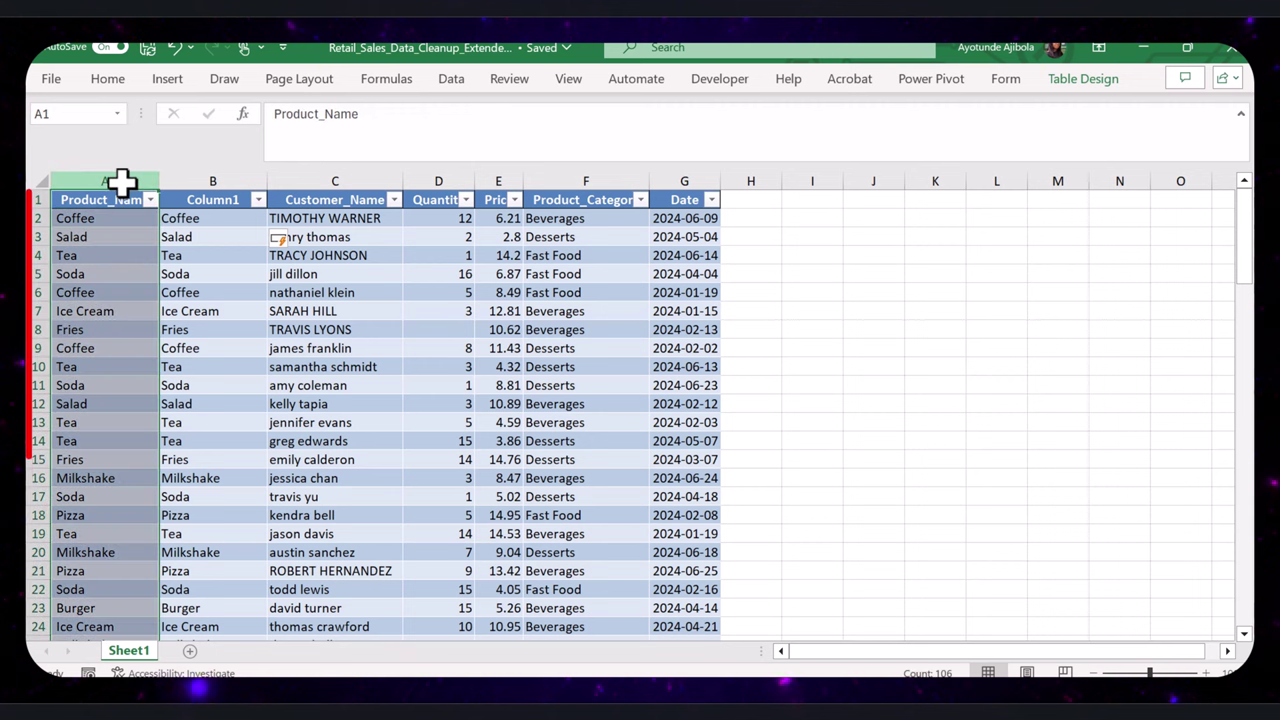
left_click(212, 181)
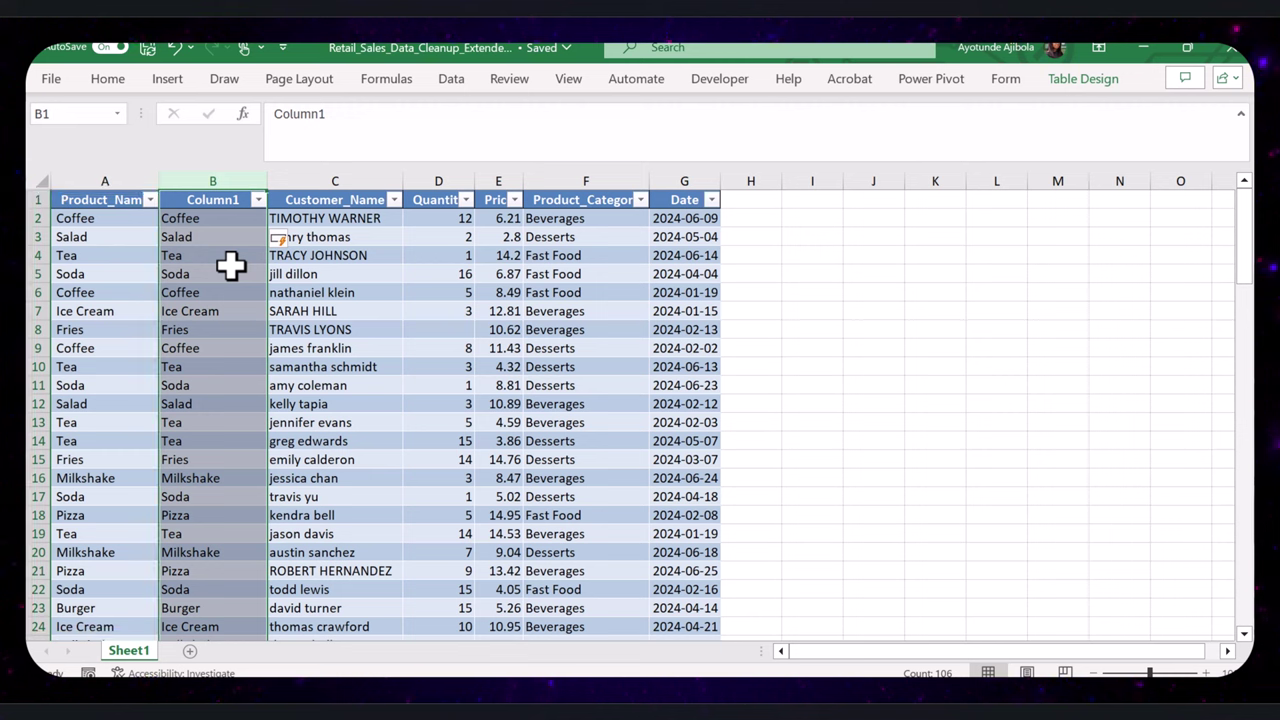
key("ctrl+c")
key("ctrl+v")
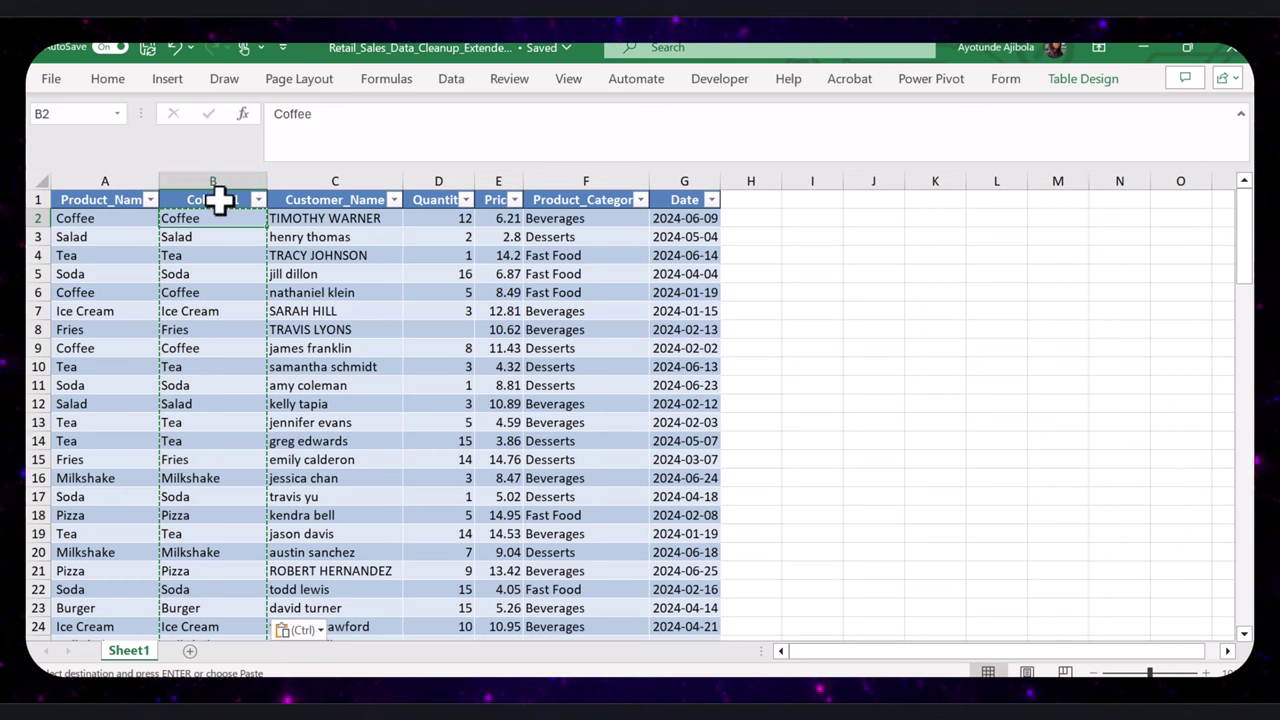
left_click(335, 311)
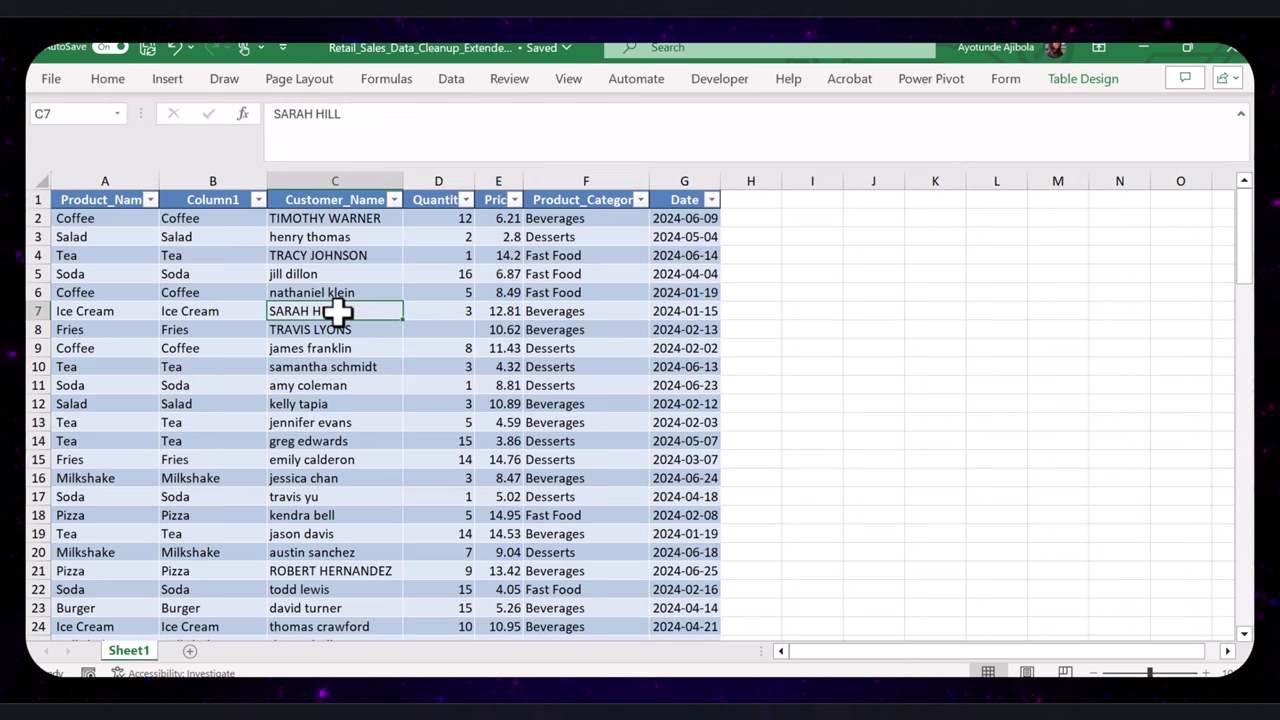
Step: Copy the trimmed product names in B2:B106 and paste them as values over the Product_Name column starting at A2
left_click(195, 218)
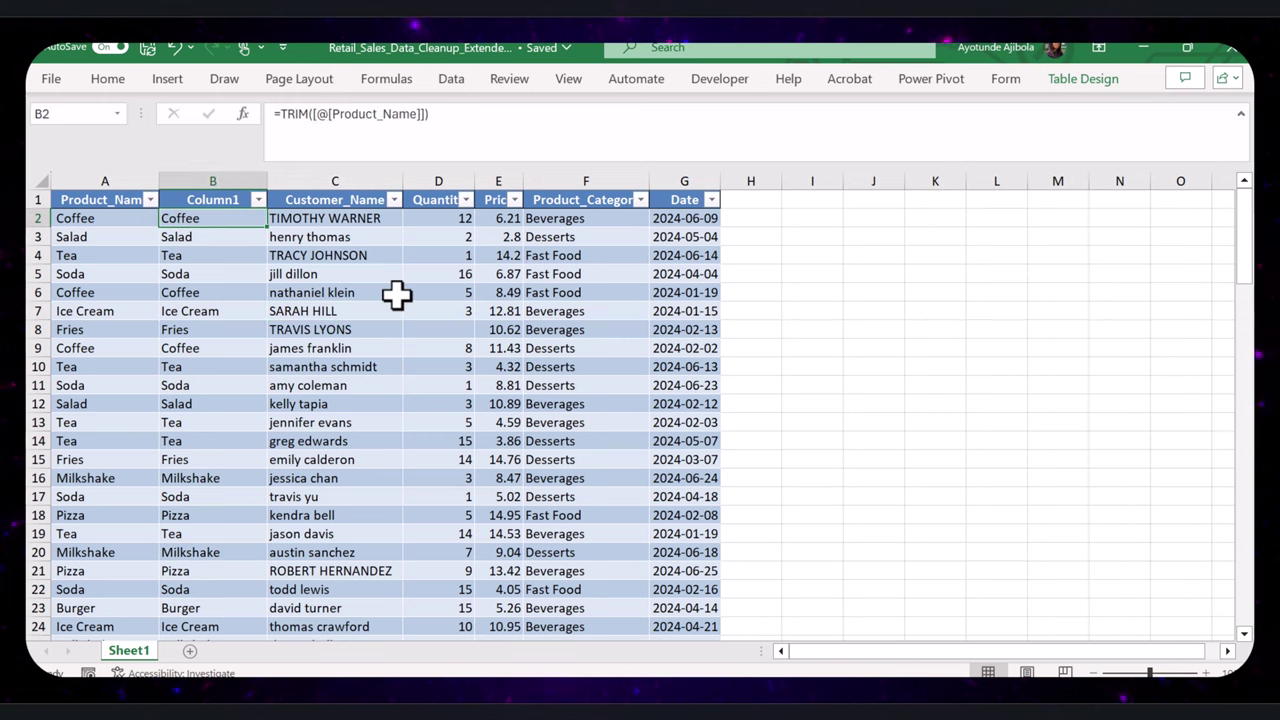
key("ctrl+shift+Down")
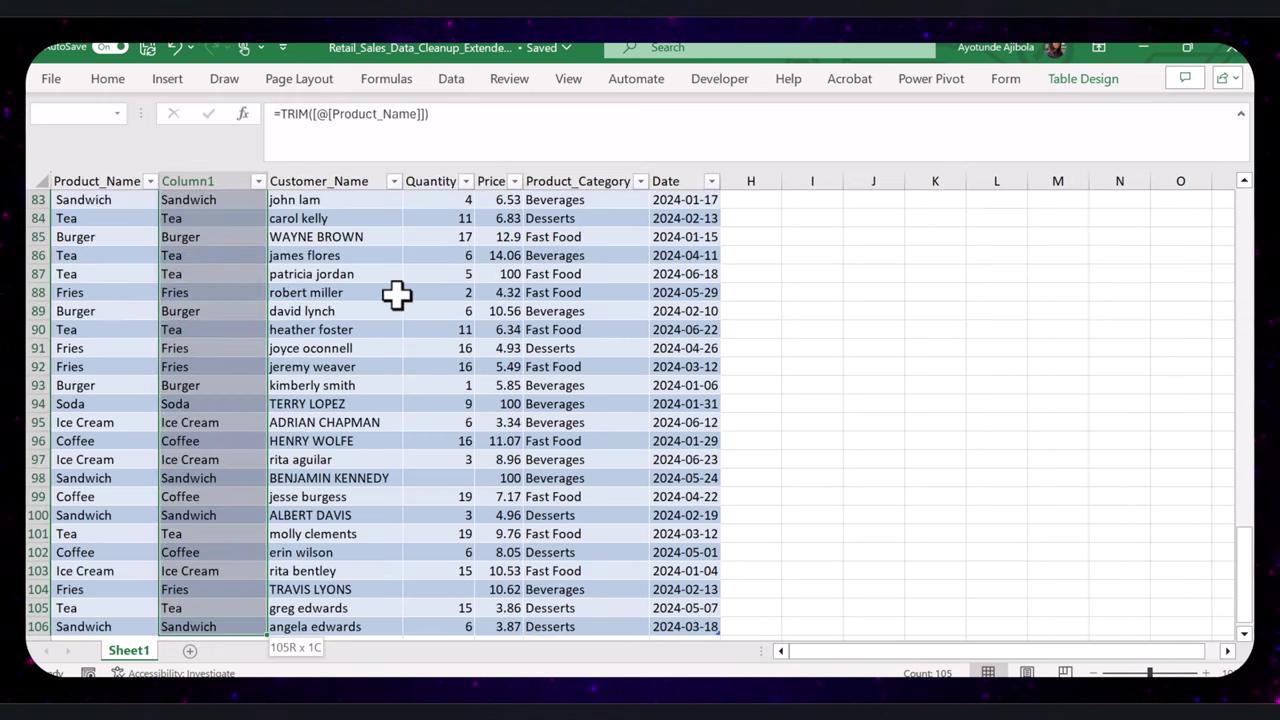
key("ctrl+c")
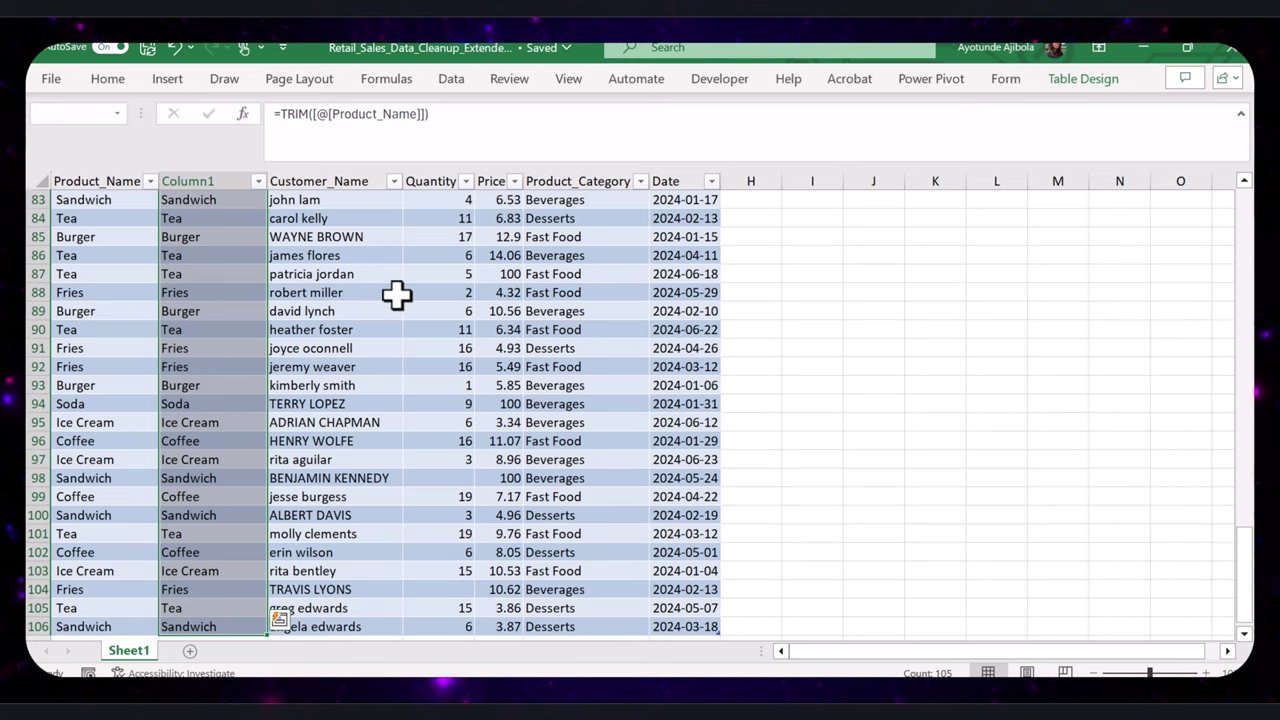
scroll(396, 293, "up", 20)
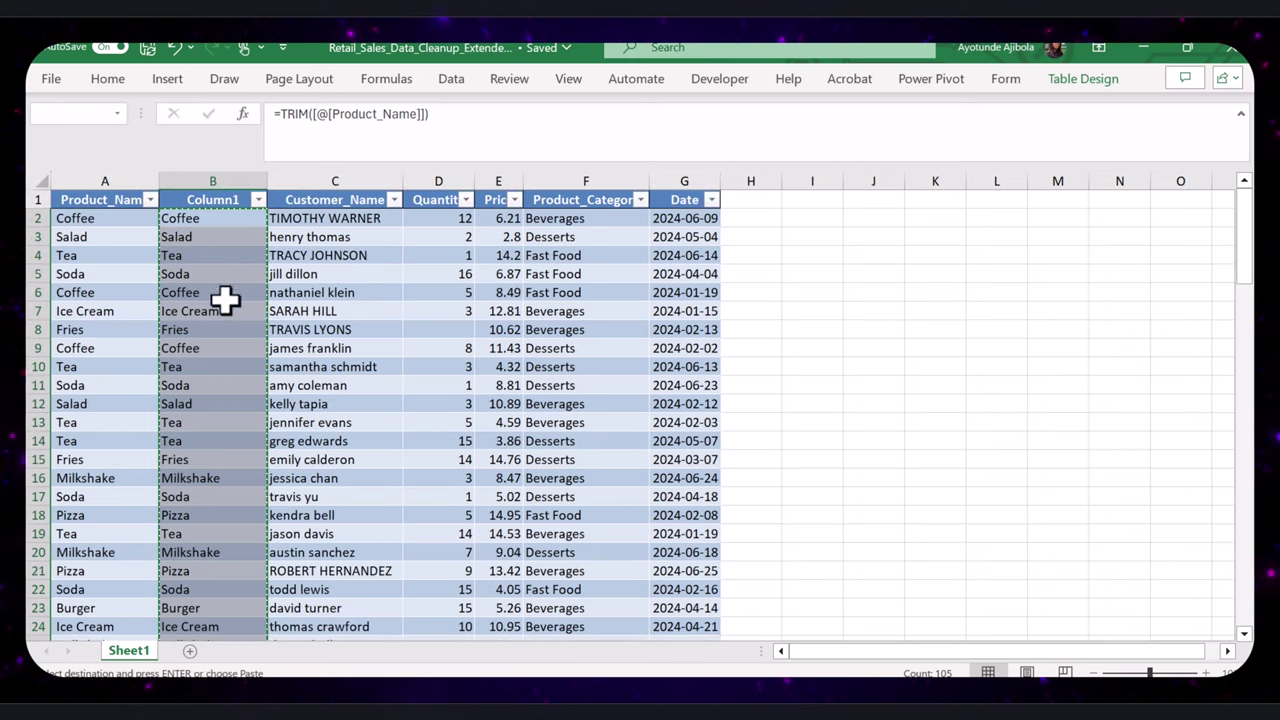
left_click(97, 219)
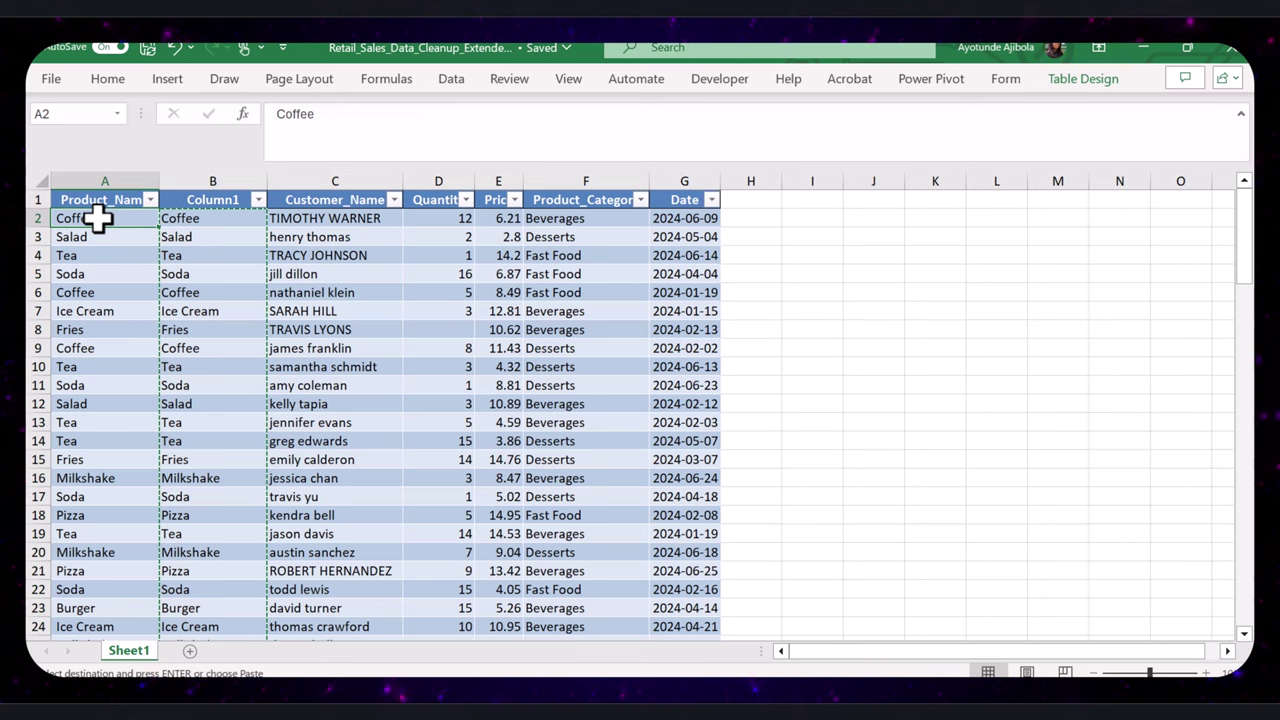
right_click(97, 219)
left_click(165, 272)
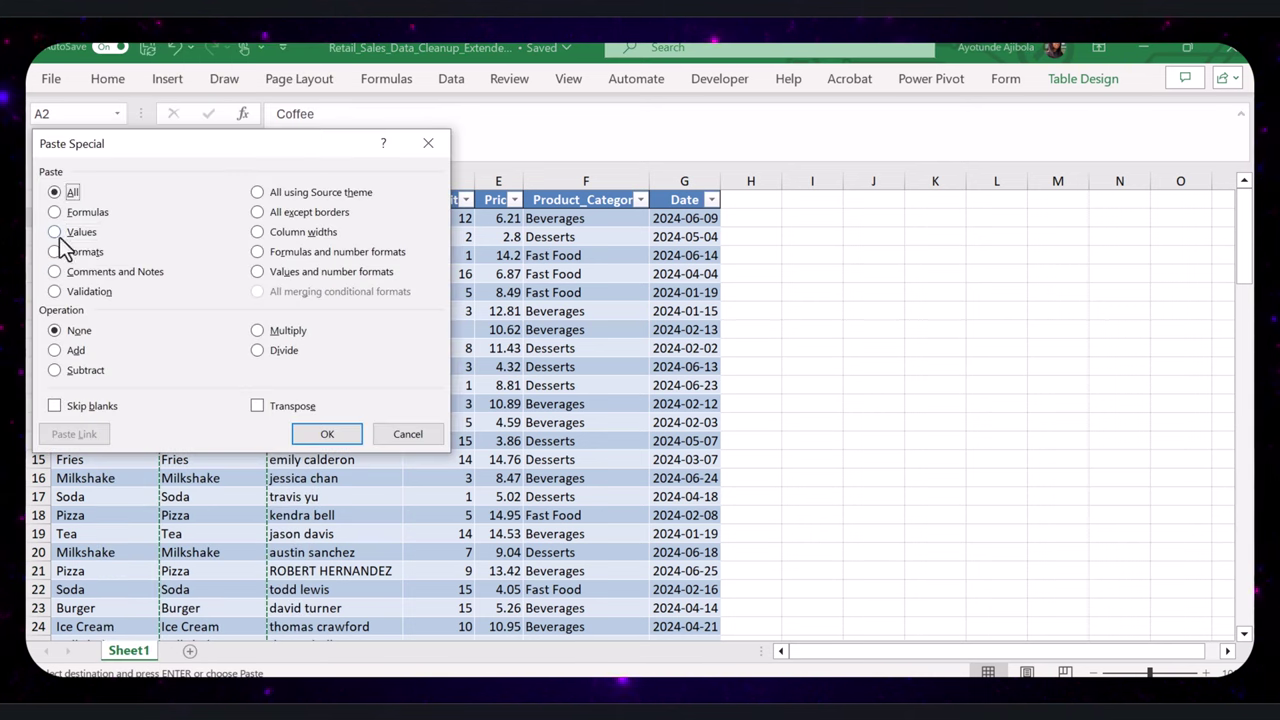
left_click(340, 440)
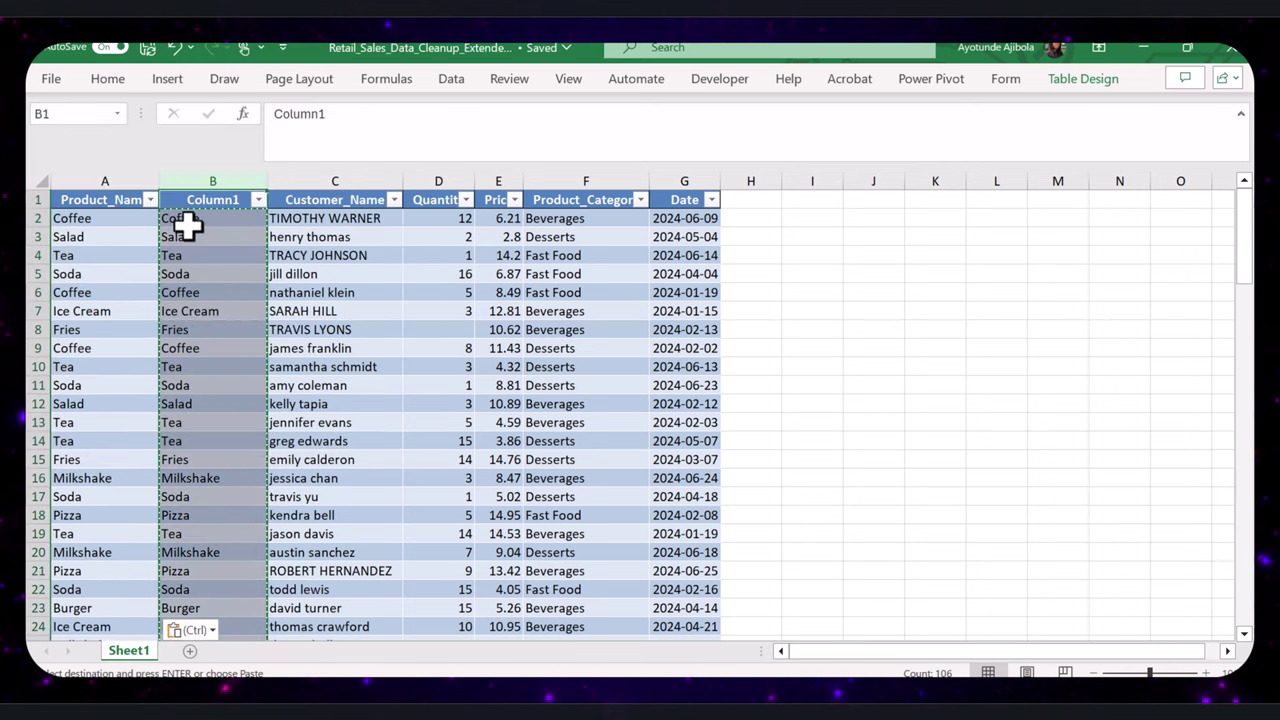
Step: Delete the TRIM helper column B from the table
left_click(190, 222)
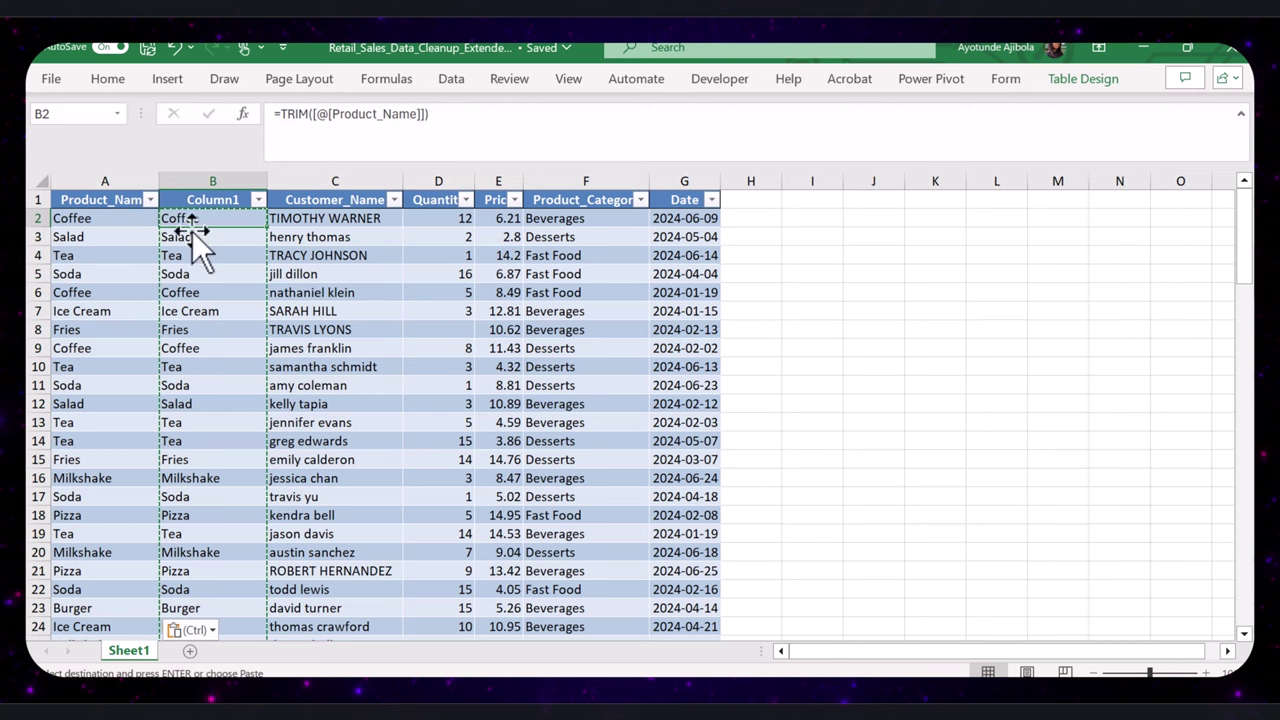
left_click(213, 170)
right_click(213, 167)
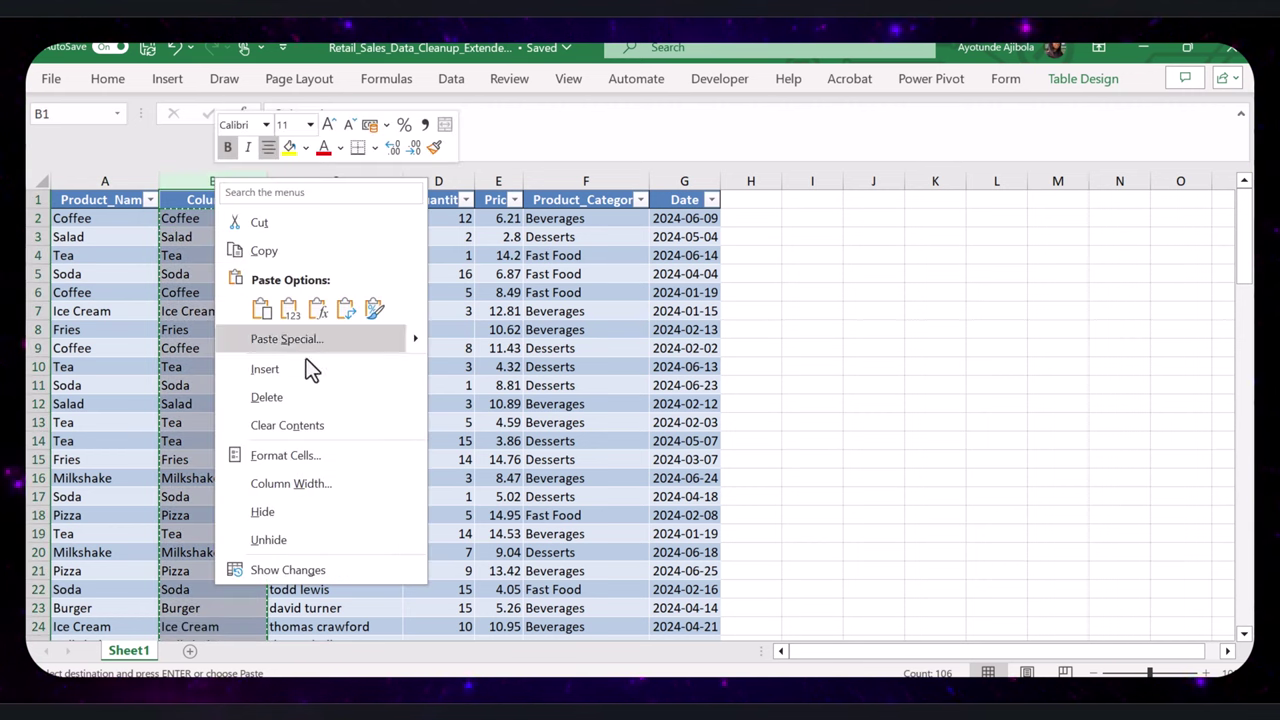
left_click(286, 398)
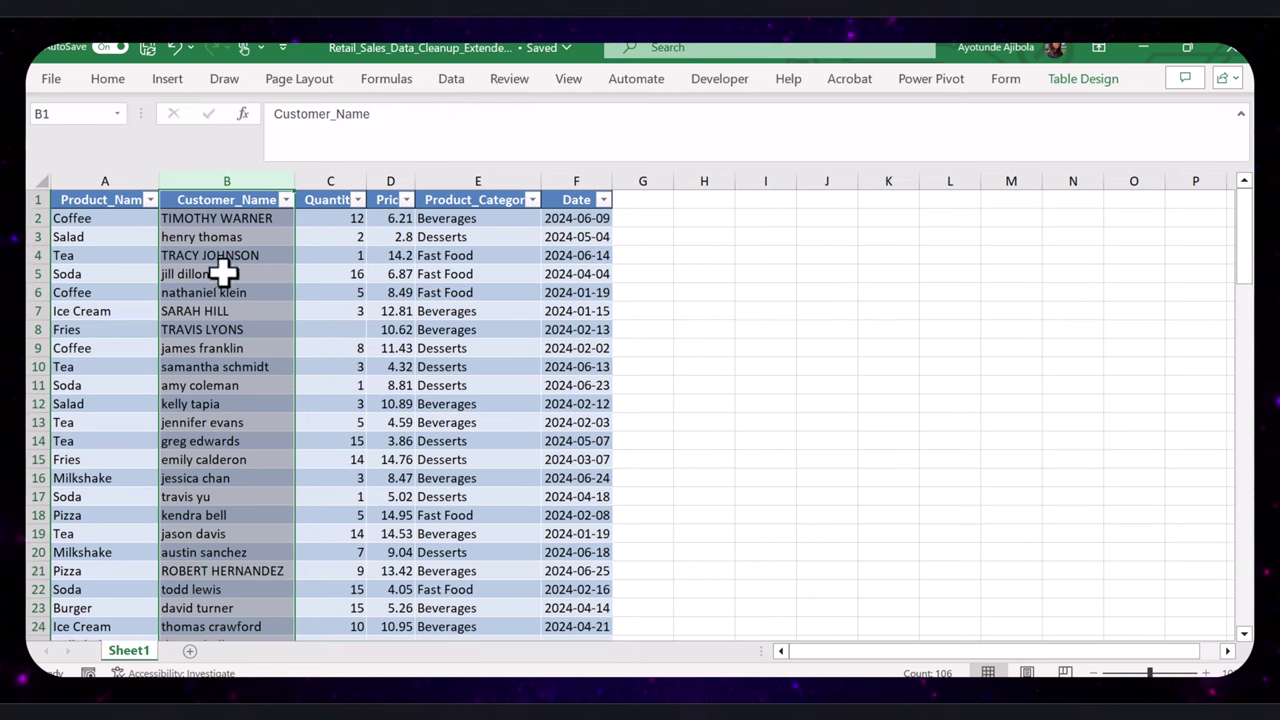
Step: Insert a blank helper column between Customer_Name and Quantity
left_click(330, 181)
right_click(331, 182)
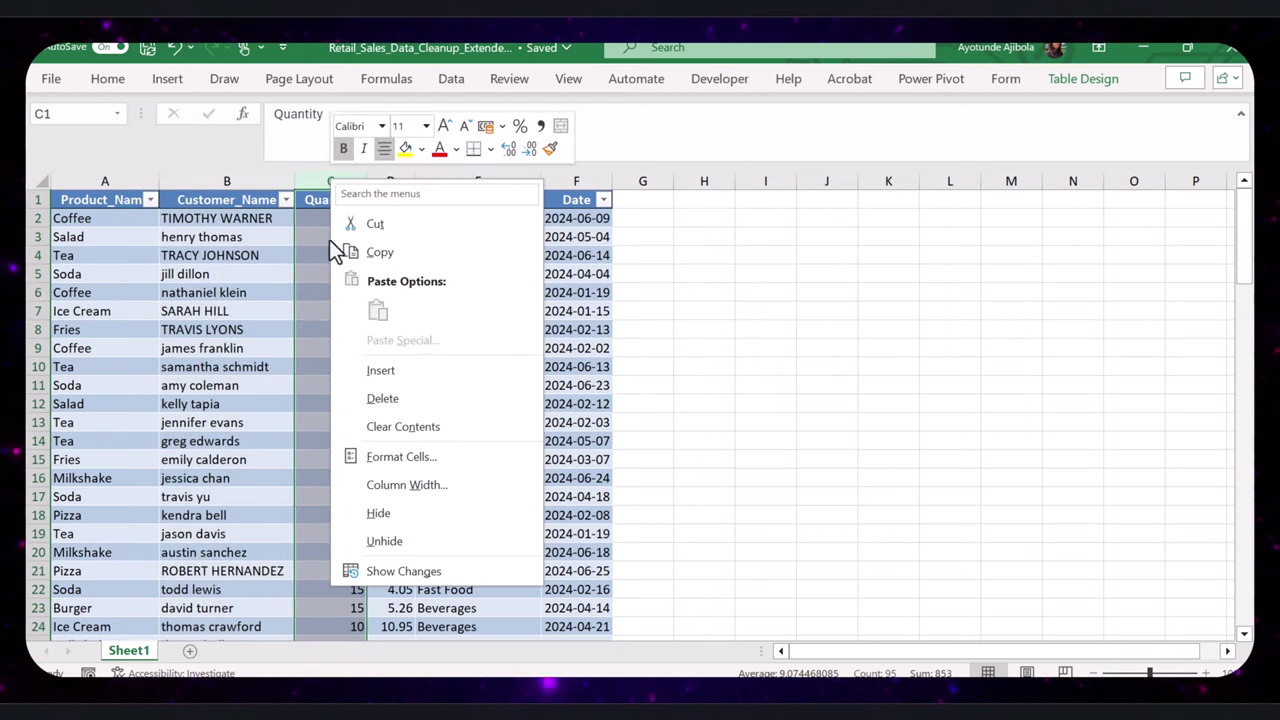
left_click(375, 371)
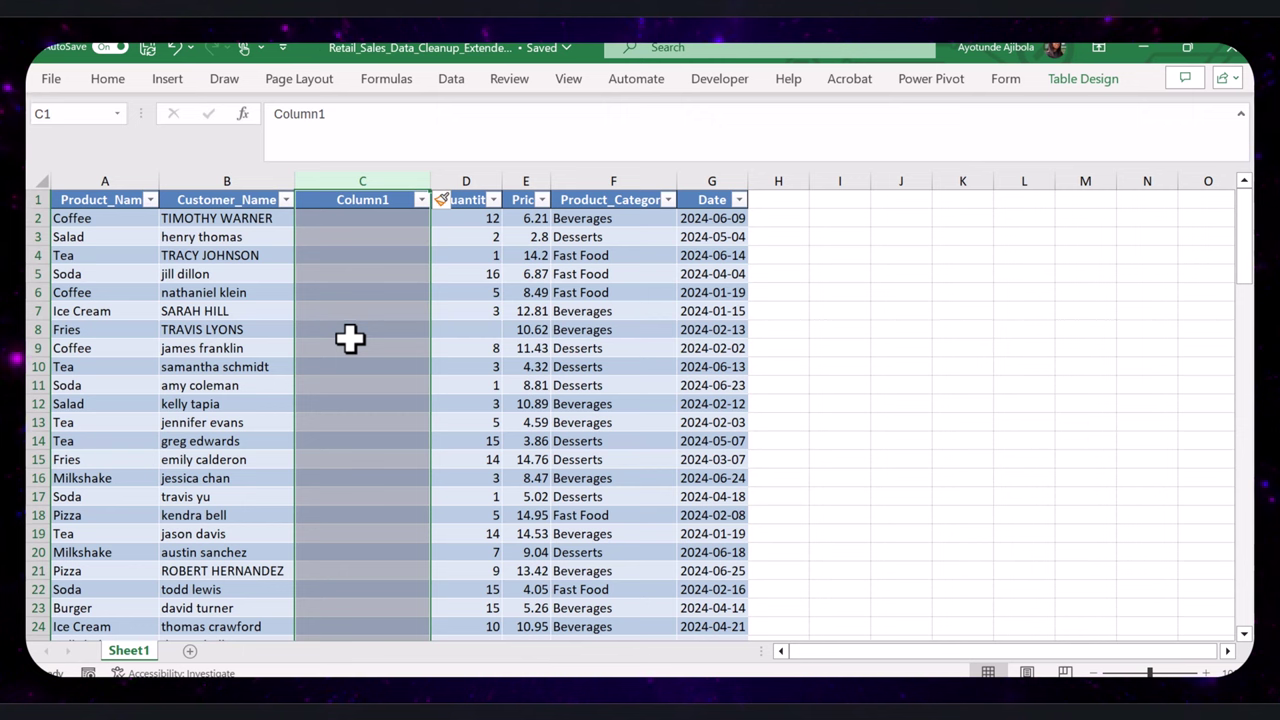
Step: Fill the blank column from C2 with the formula =PROPER([@[Customer_Name]]) to capitalise the customer names consistently
left_click(348, 220)
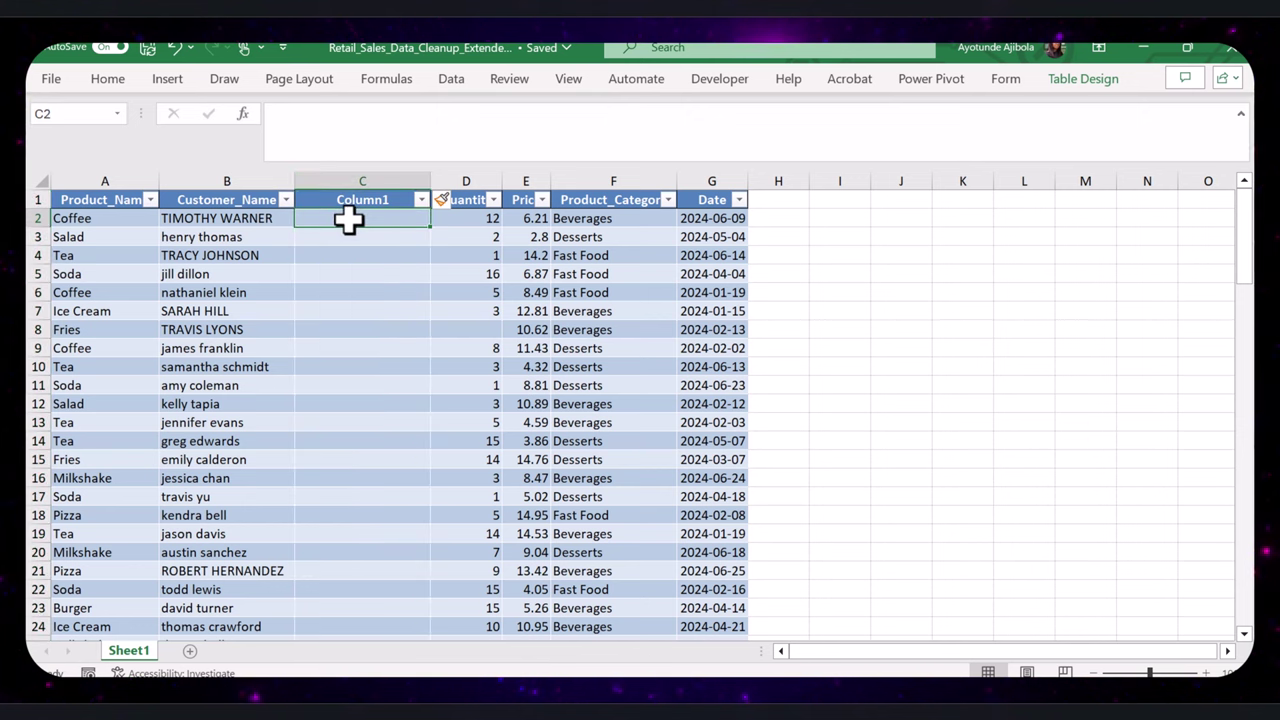
type("=PROP")
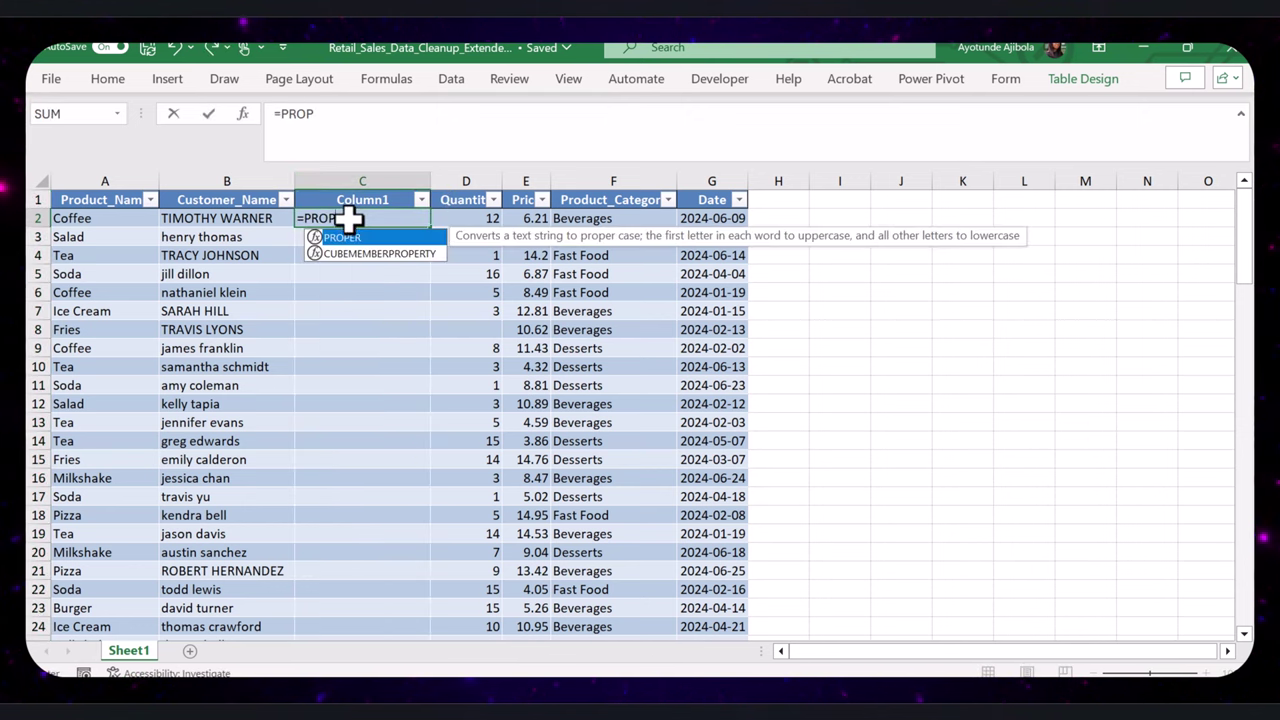
double_click(354, 237)
left_click(275, 220)
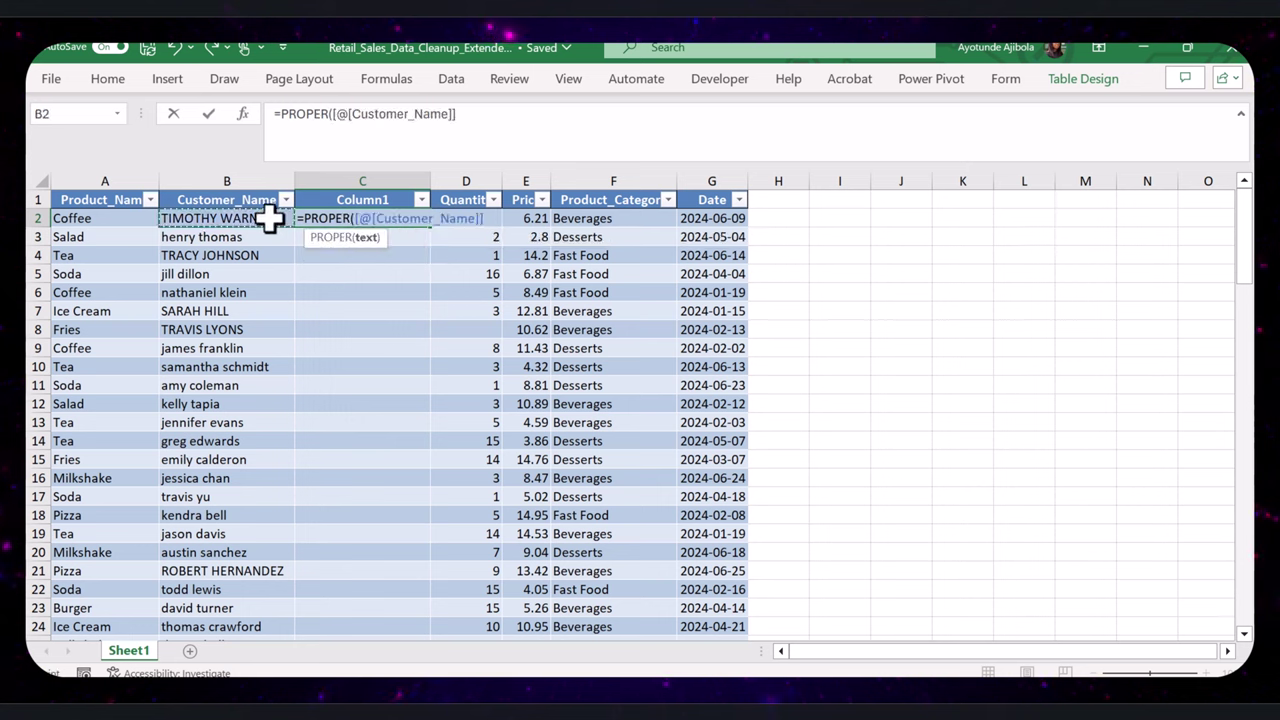
type(")")
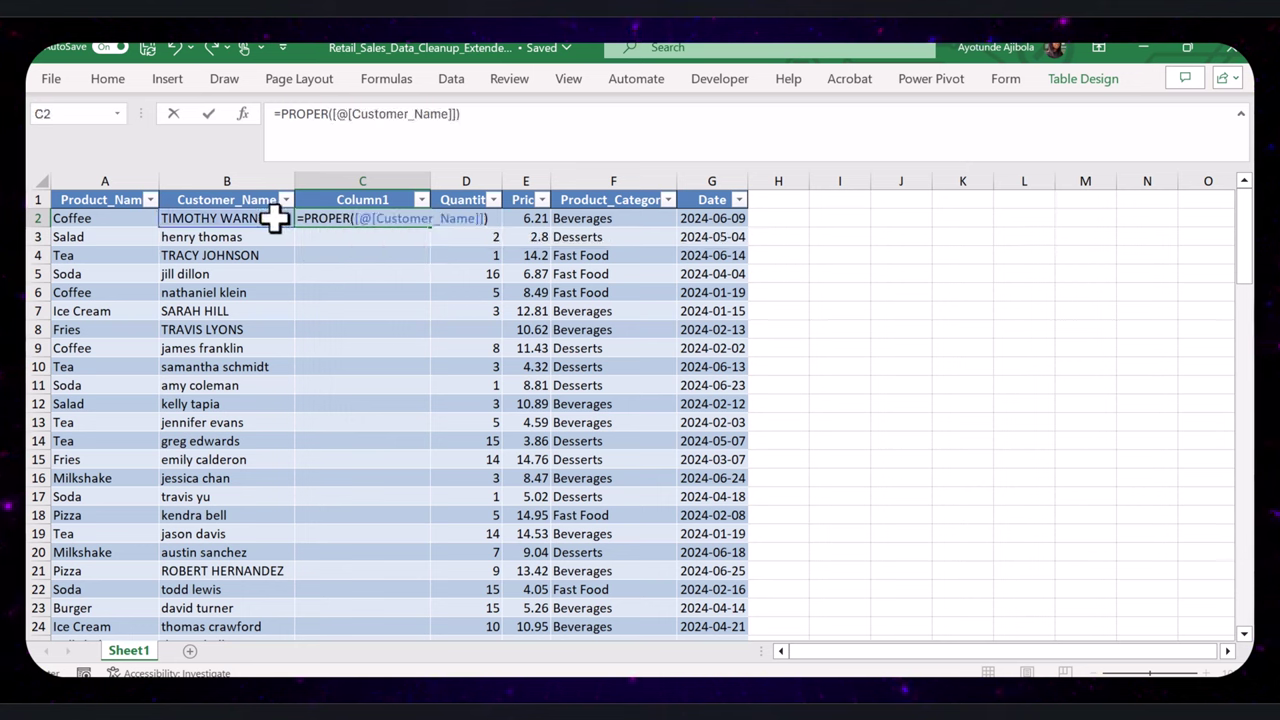
key("Return")
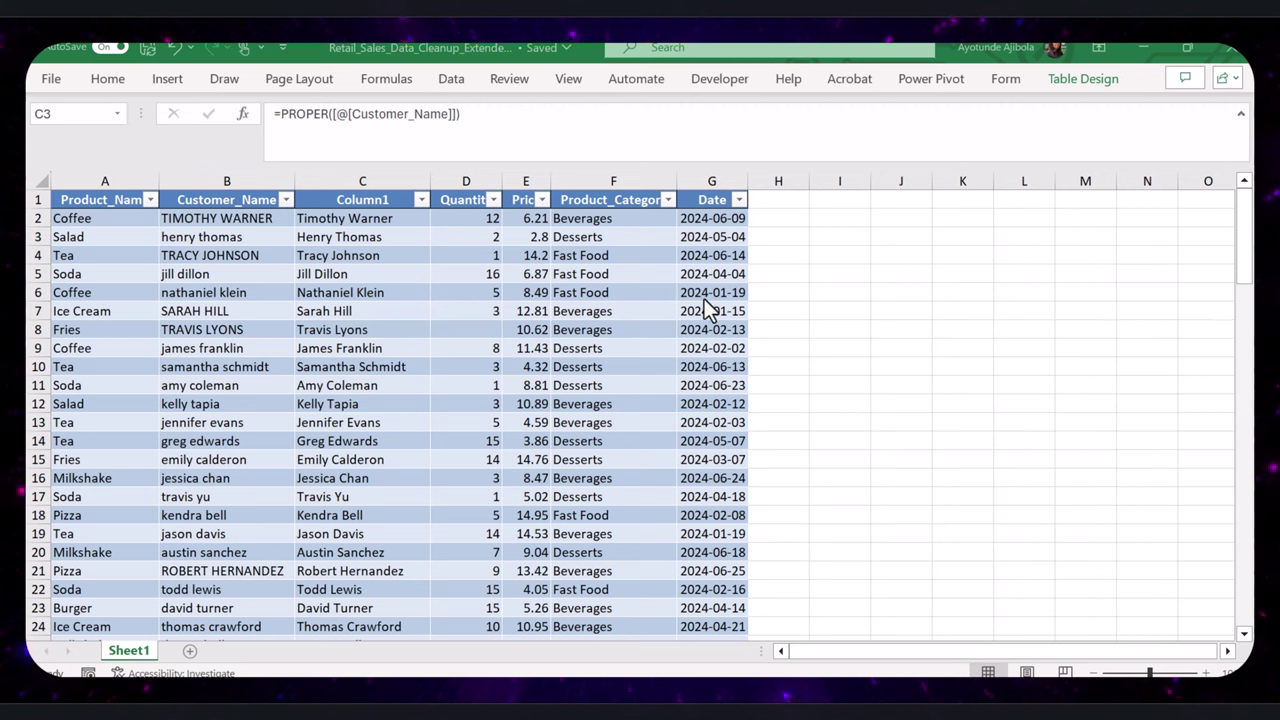
Step: Copy the proper-case customer names in C2:C106 and paste them as values over the Customer_Name column starting at B2
left_click(370, 221)
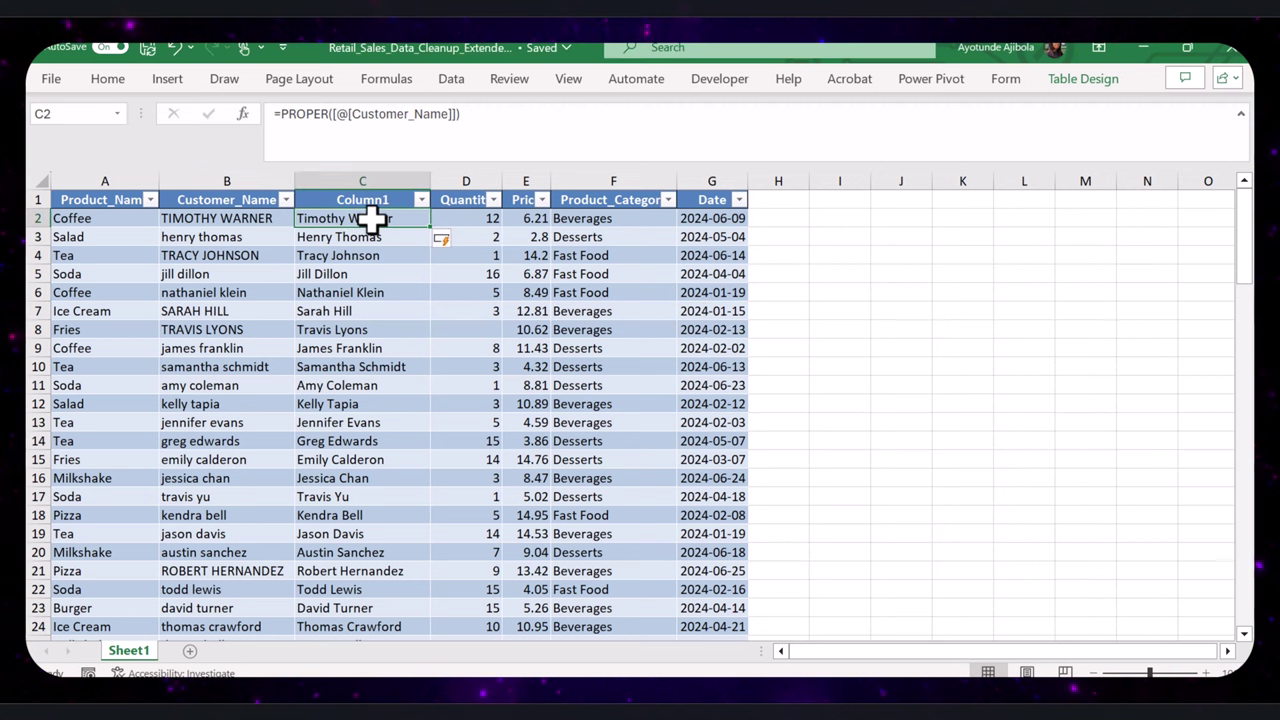
key("ctrl+shift+Down")
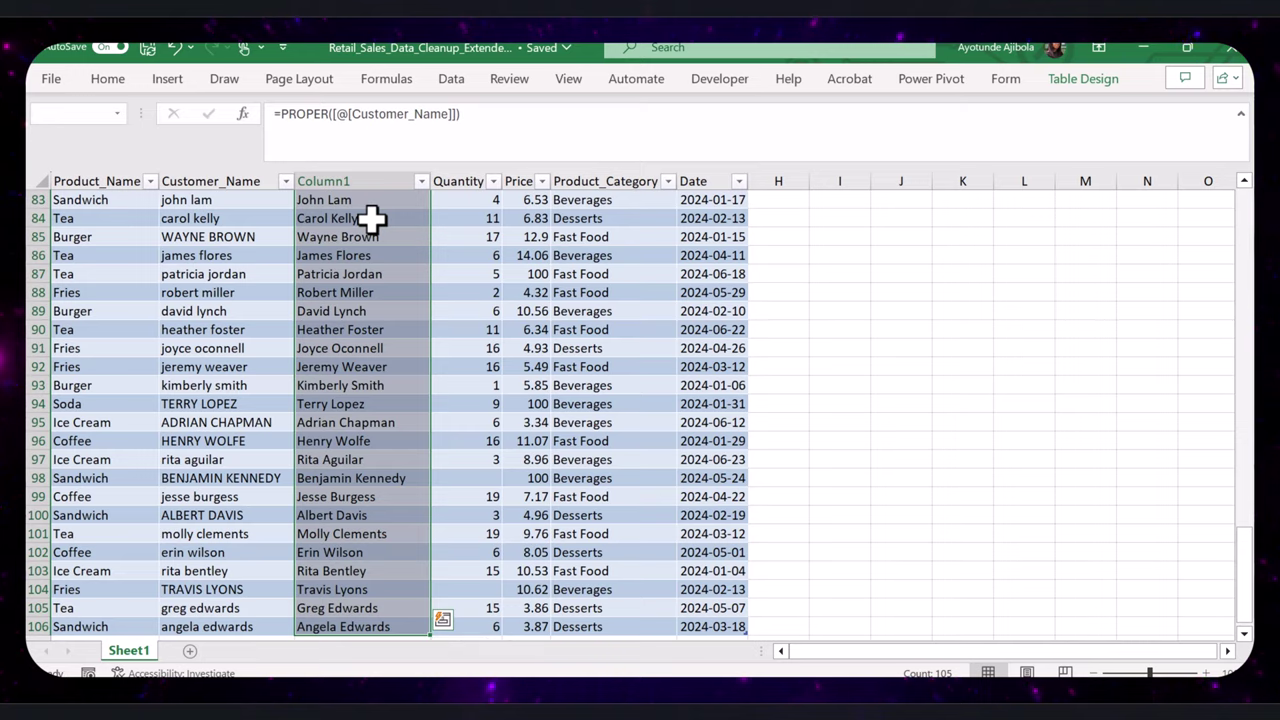
key("ctrl+c")
scroll(383, 228, "up", 20)
scroll(383, 228, "up", 5)
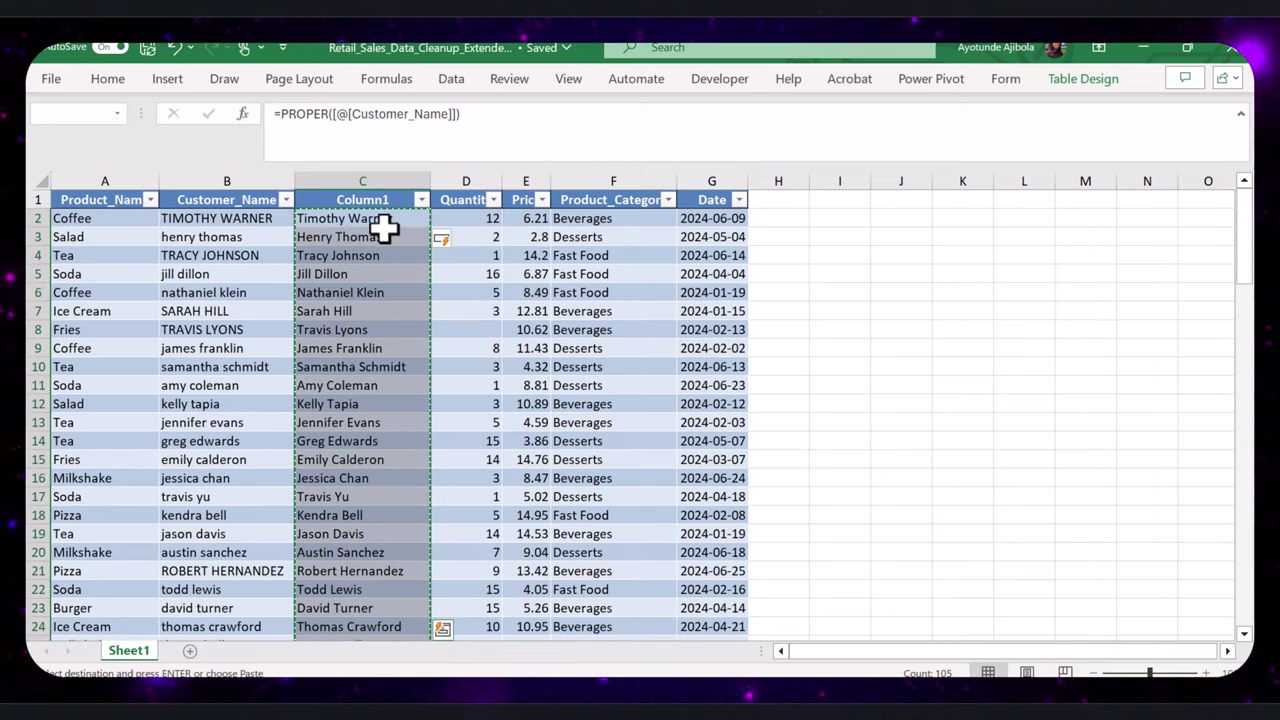
left_click(200, 218)
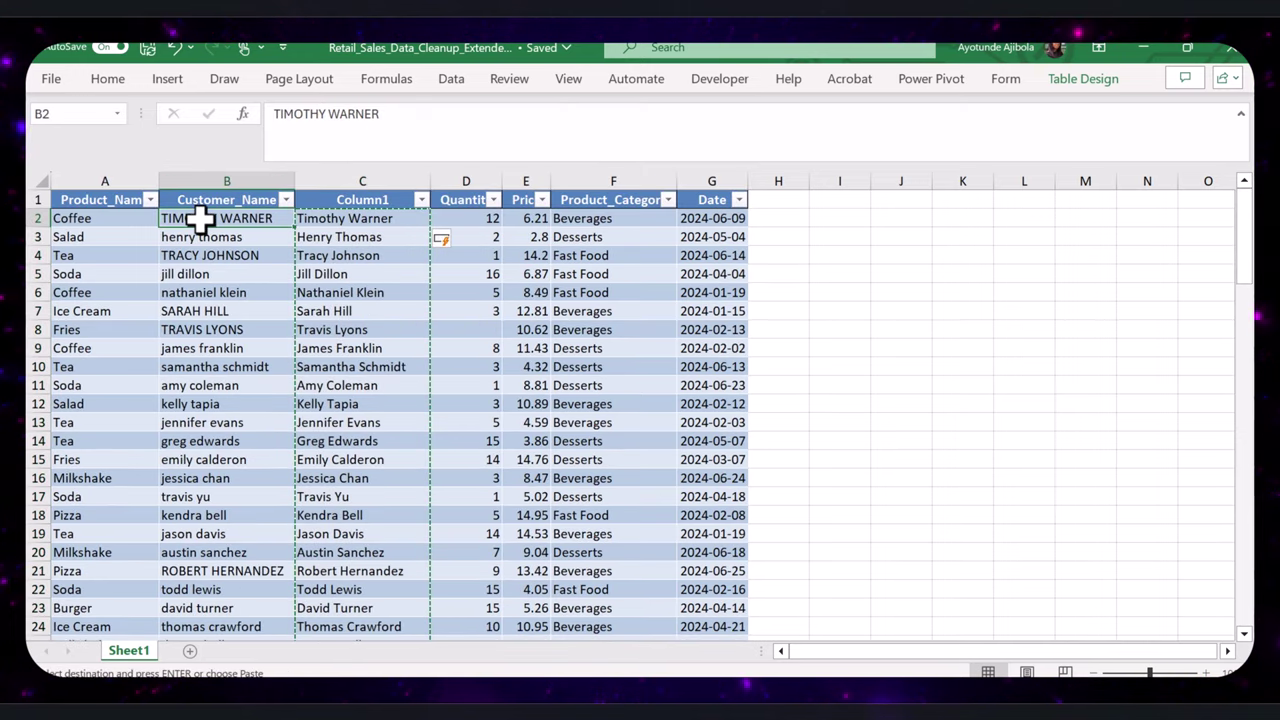
right_click(204, 216)
left_click(283, 274)
left_click(92, 236)
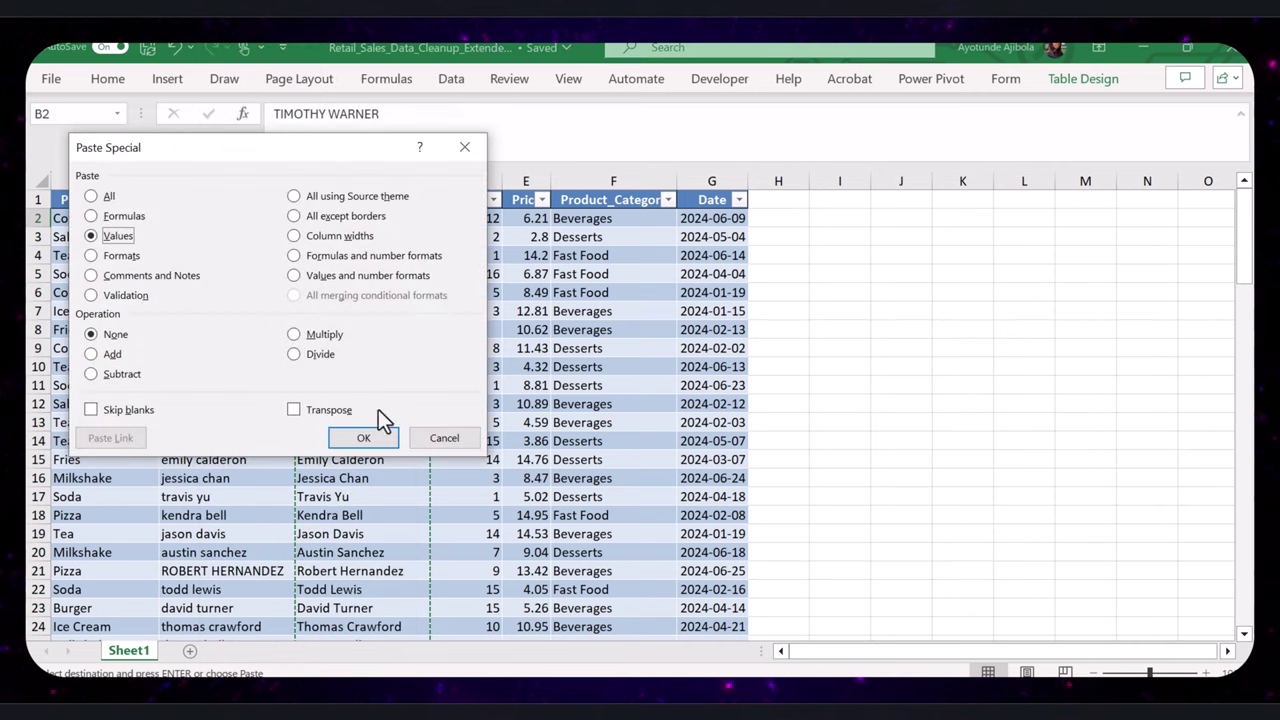
left_click(363, 438)
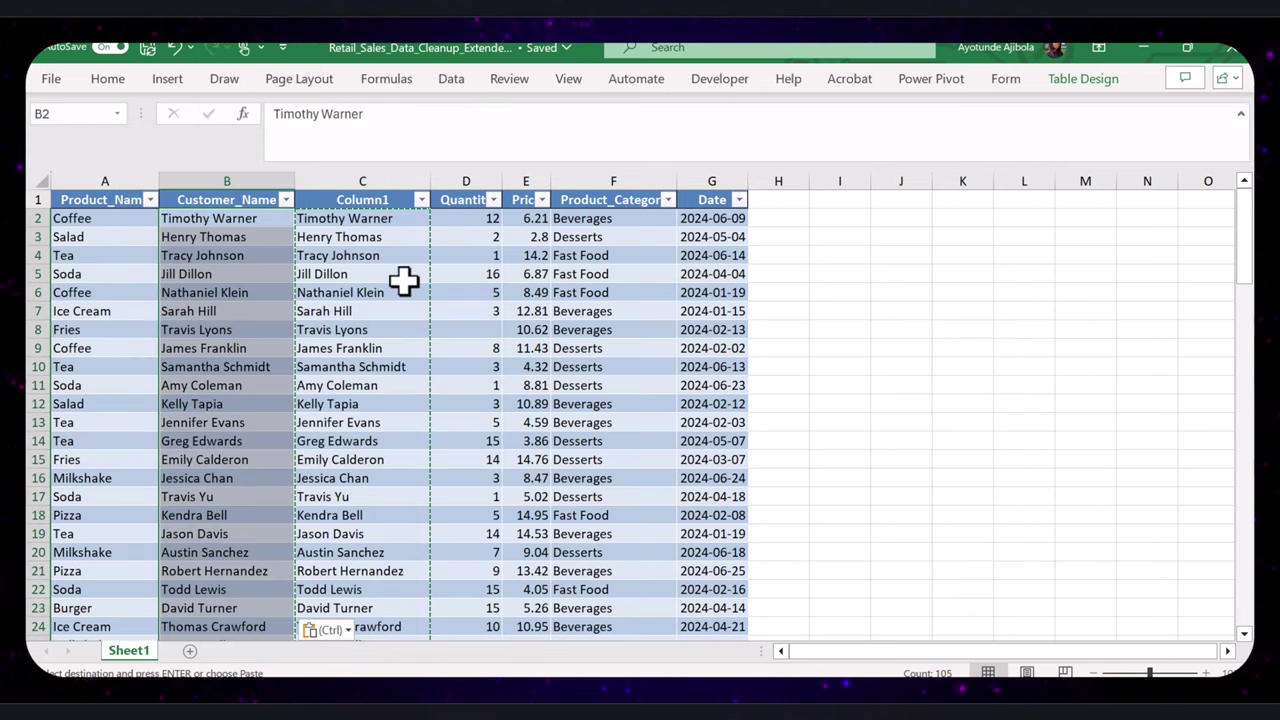
Step: Delete the PROPER helper column C from the table
left_click(405, 275)
left_click(357, 168)
right_click(354, 175)
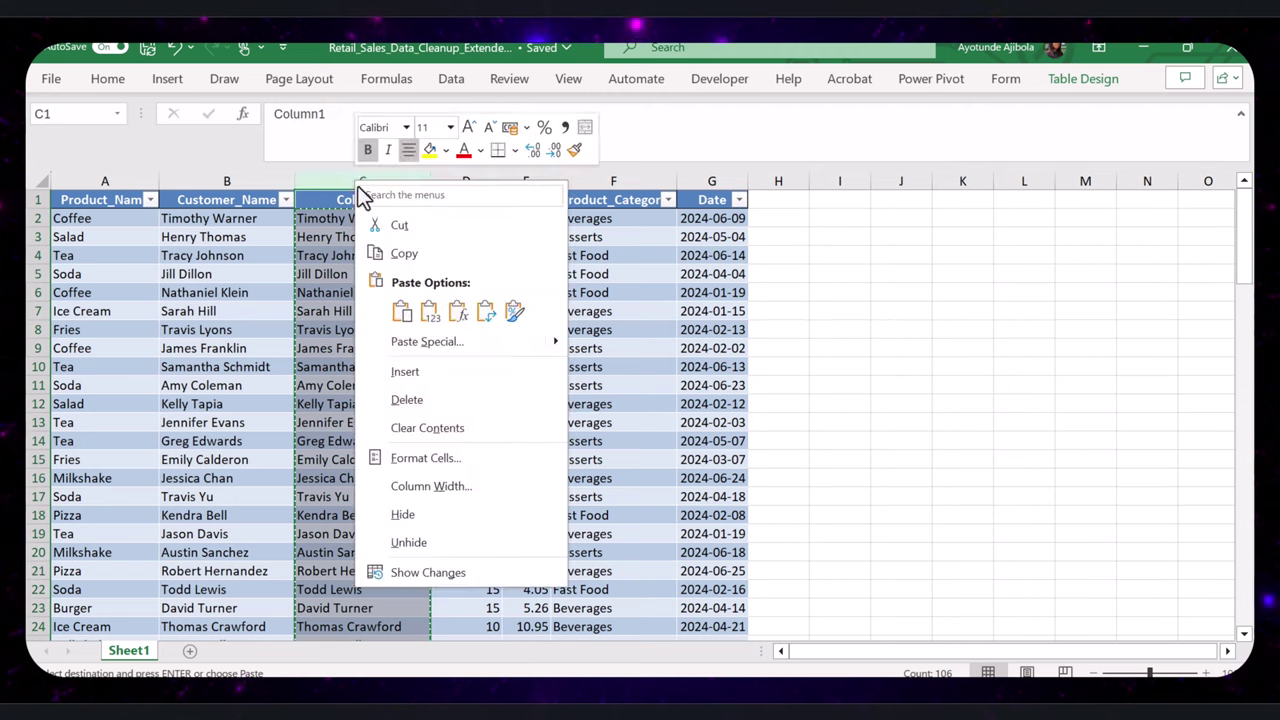
left_click(429, 399)
left_click(226, 274)
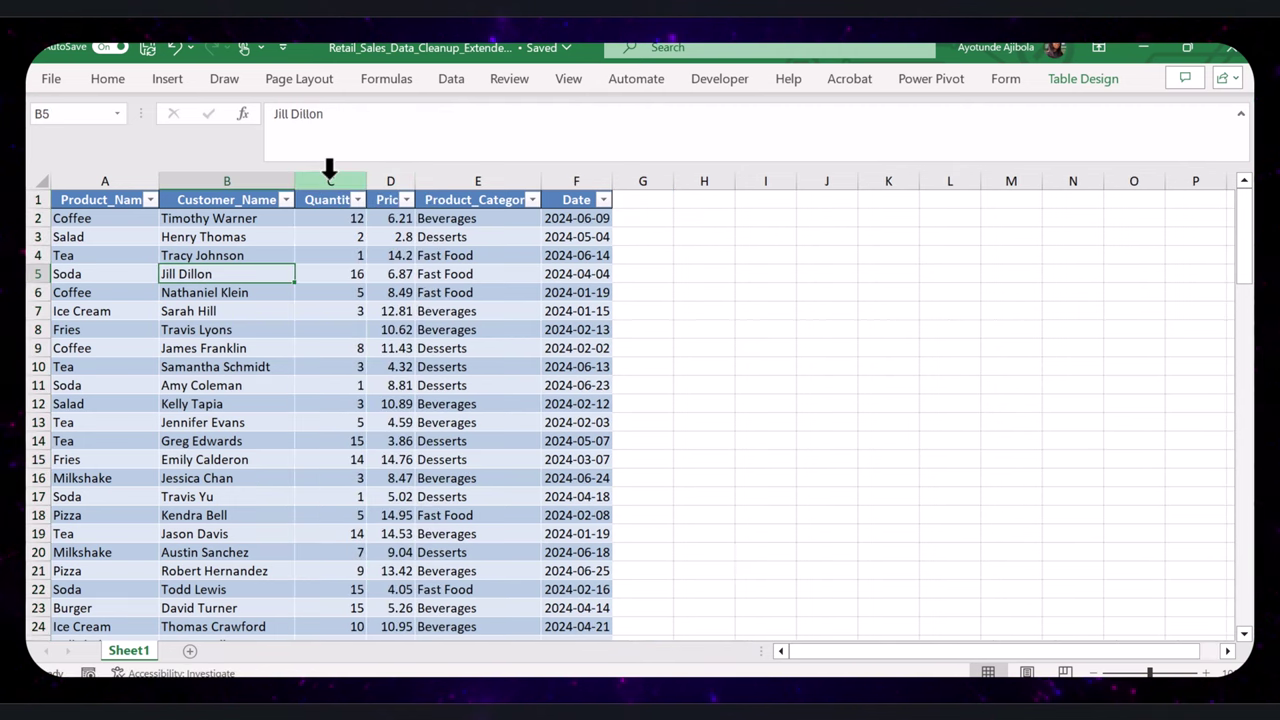
Step: Insert a blank helper column between Quantity and Price
left_click(330, 176)
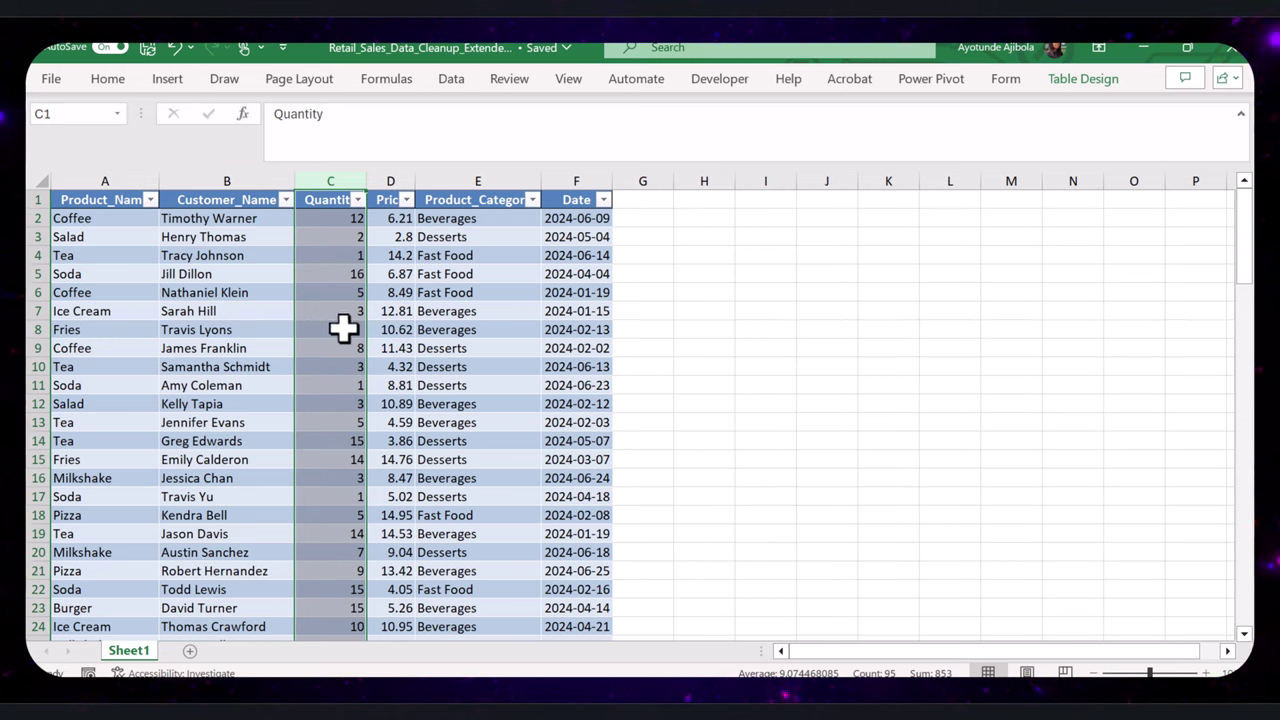
left_click(391, 180)
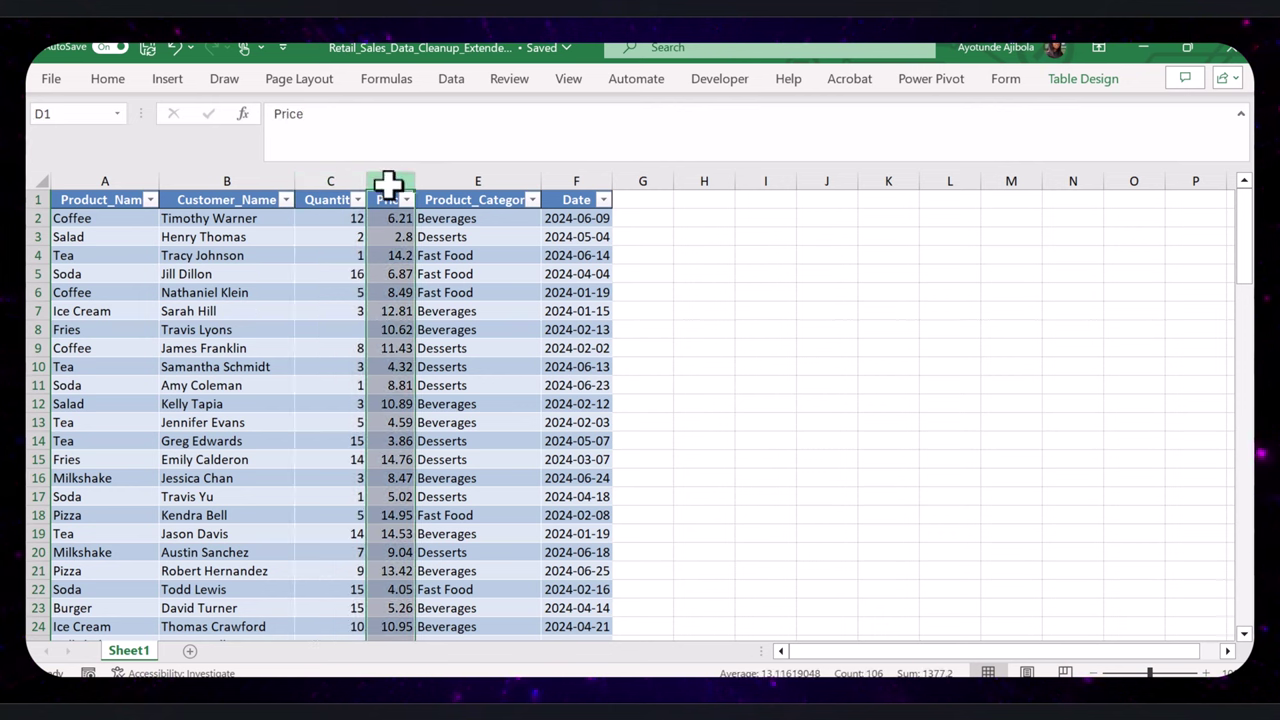
right_click(391, 178)
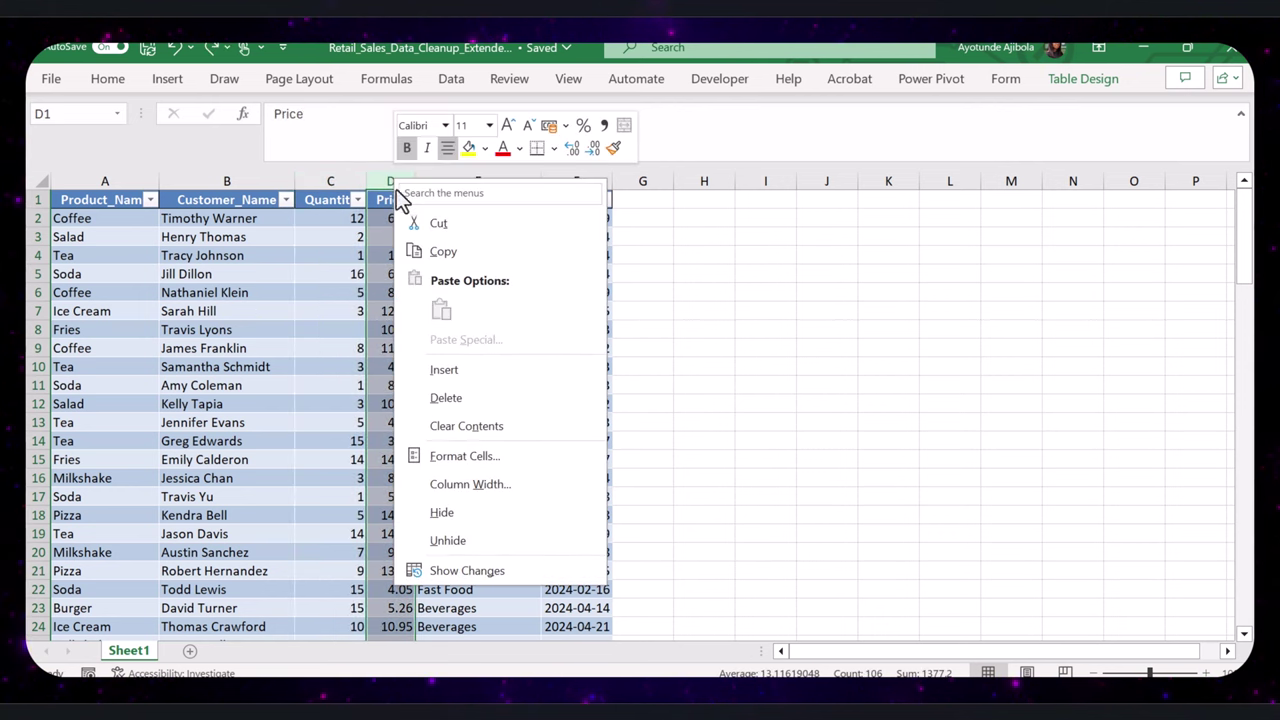
left_click(468, 366)
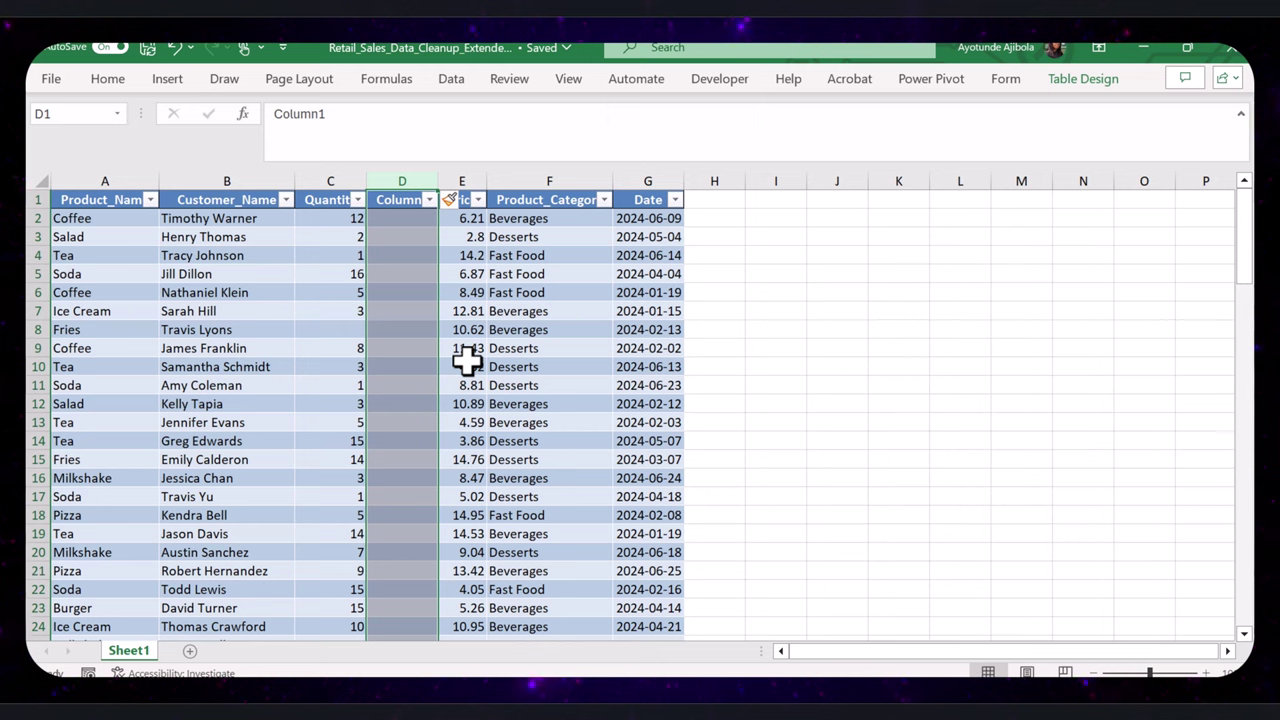
Step: Fill the blank column from D2 with the formula =IF(ISBLANK(C2), 0, C2) and check the rows with missing quantities
left_click(390, 218)
left_click(363, 137)
key("ctrl+v")
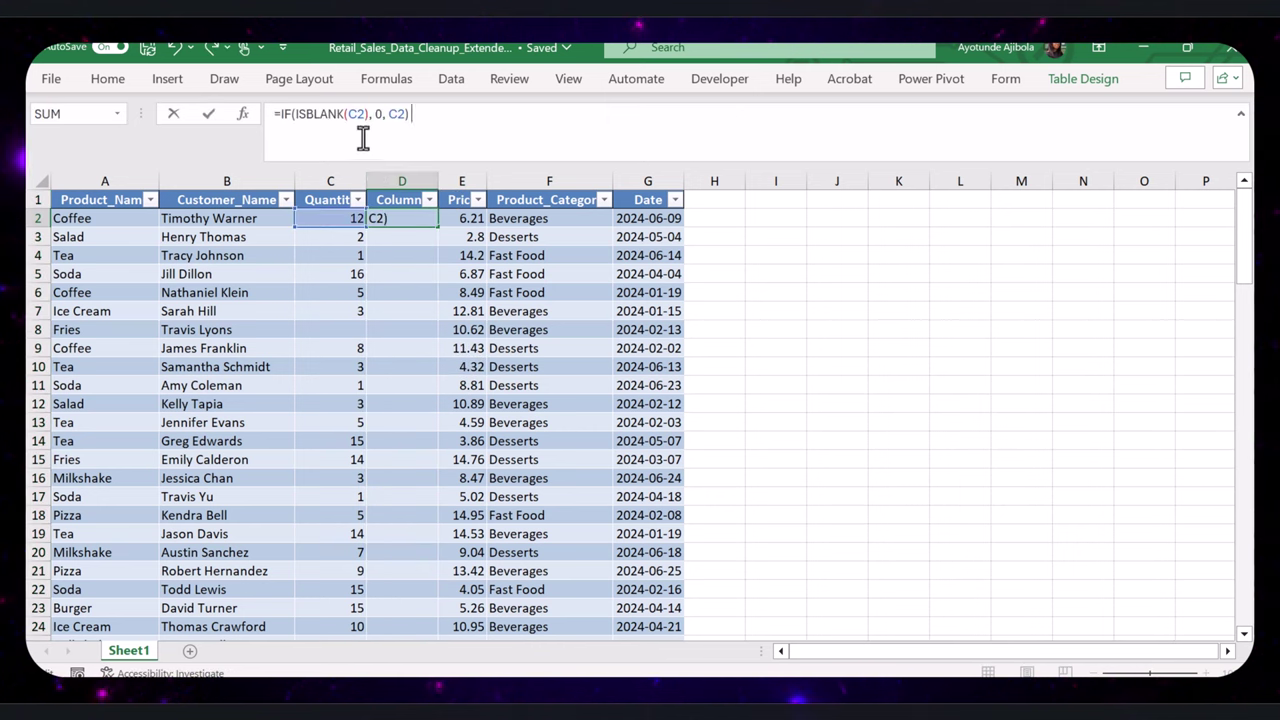
key("Return")
left_click(330, 330)
scroll(400, 400, "down", 5)
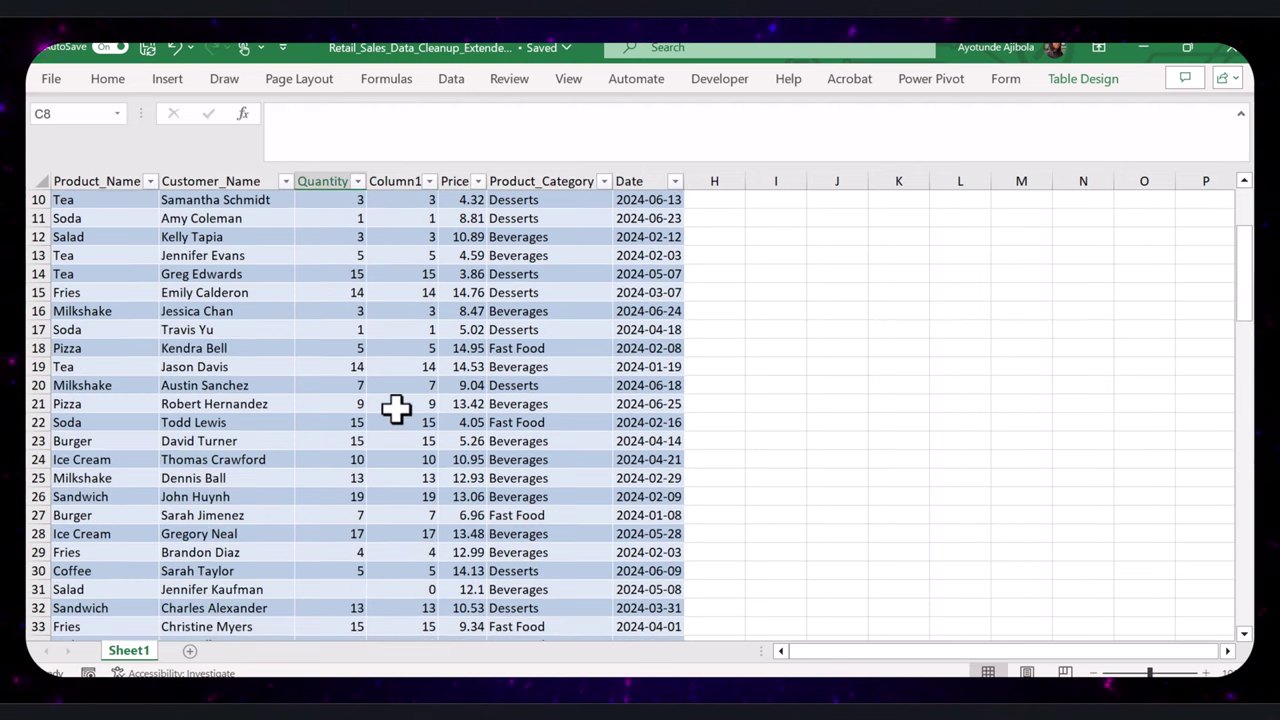
left_click(352, 478)
Step: Copy the helper column's quantities from D2 down and paste them as values over the Quantity column starting at C2
scroll(352, 478, "up", 5)
left_click(395, 222)
key("ctrl+space")
key("ctrl+c")
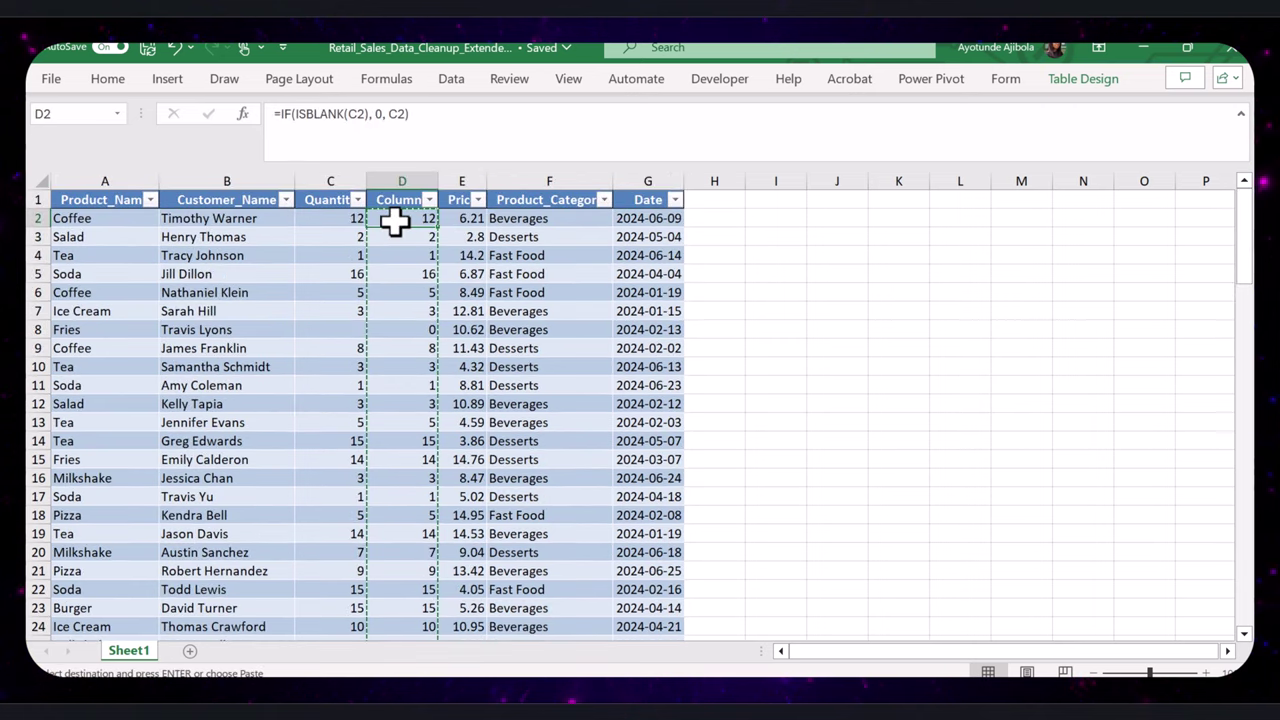
left_click(320, 220)
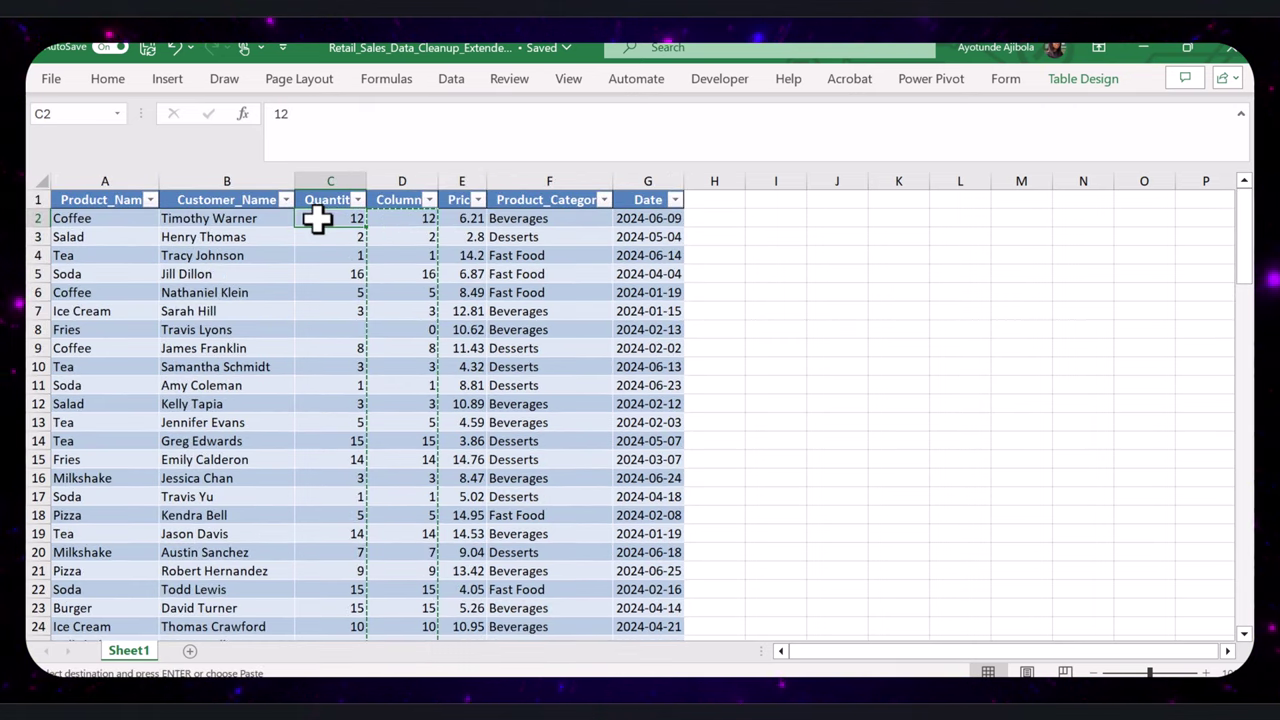
right_click(316, 220)
left_click(394, 277)
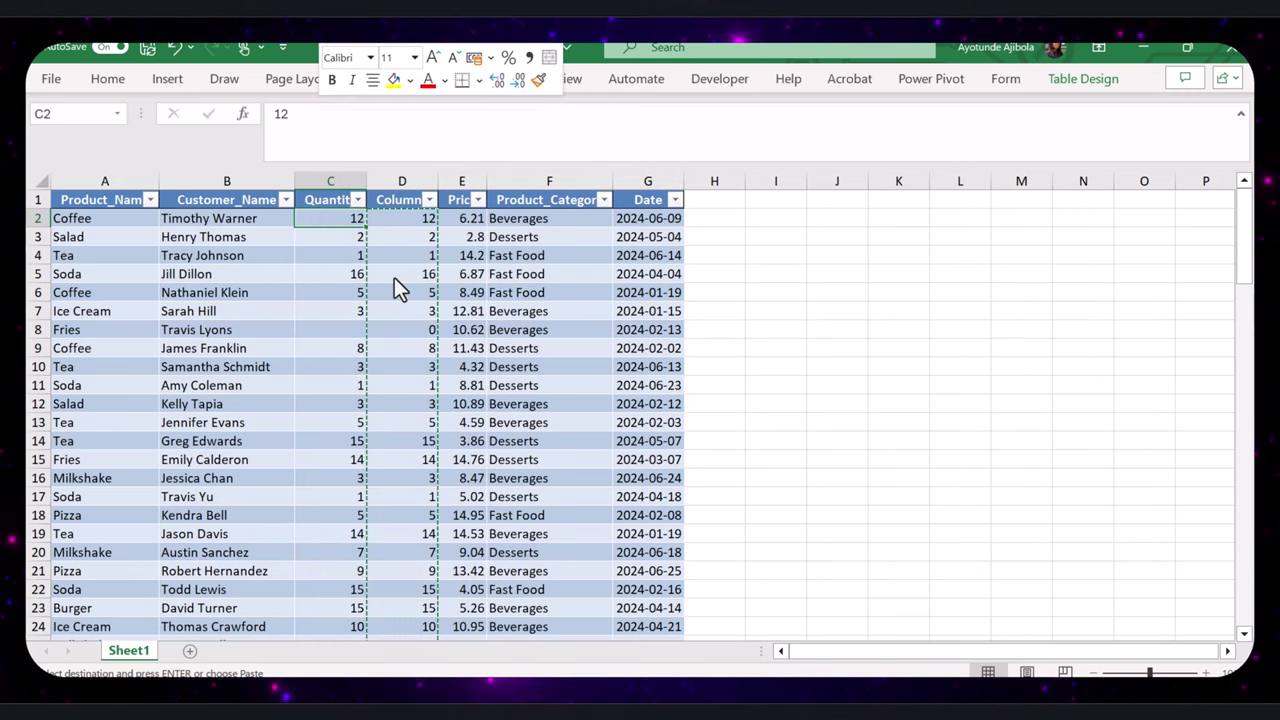
left_click(212, 243)
left_click(473, 440)
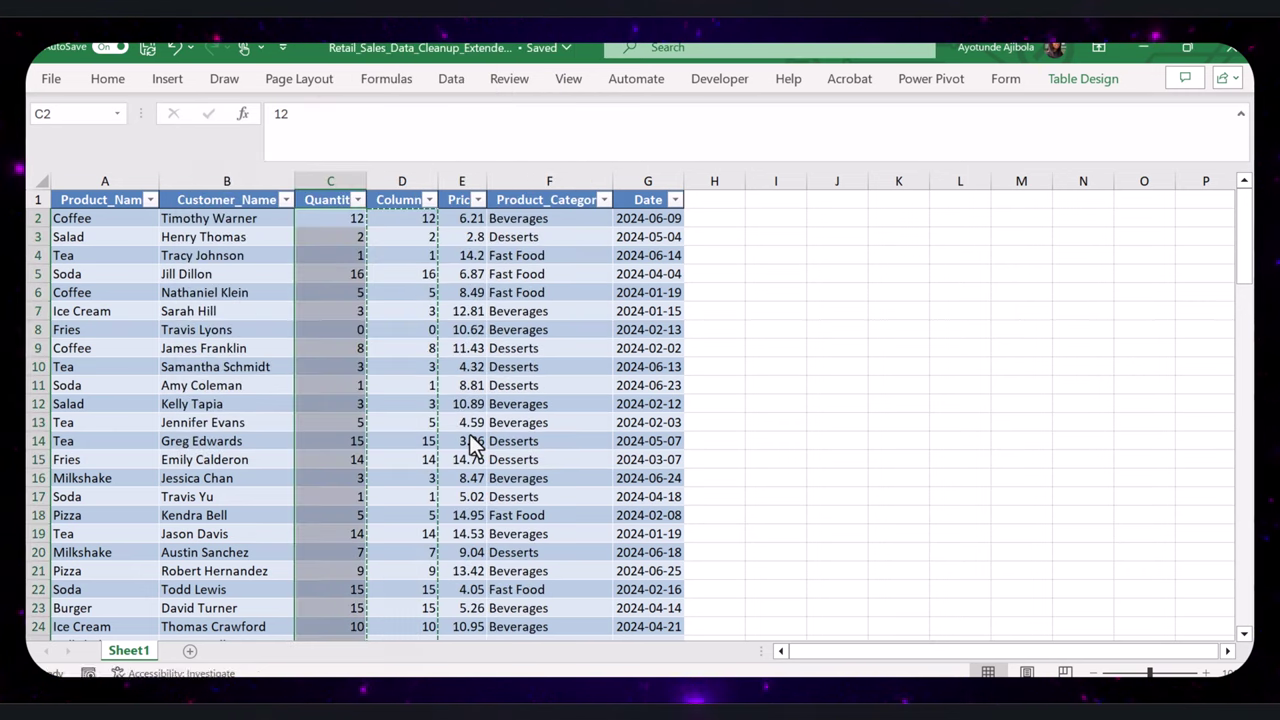
Step: Delete the ISBLANK helper column D from the table
left_click(401, 180)
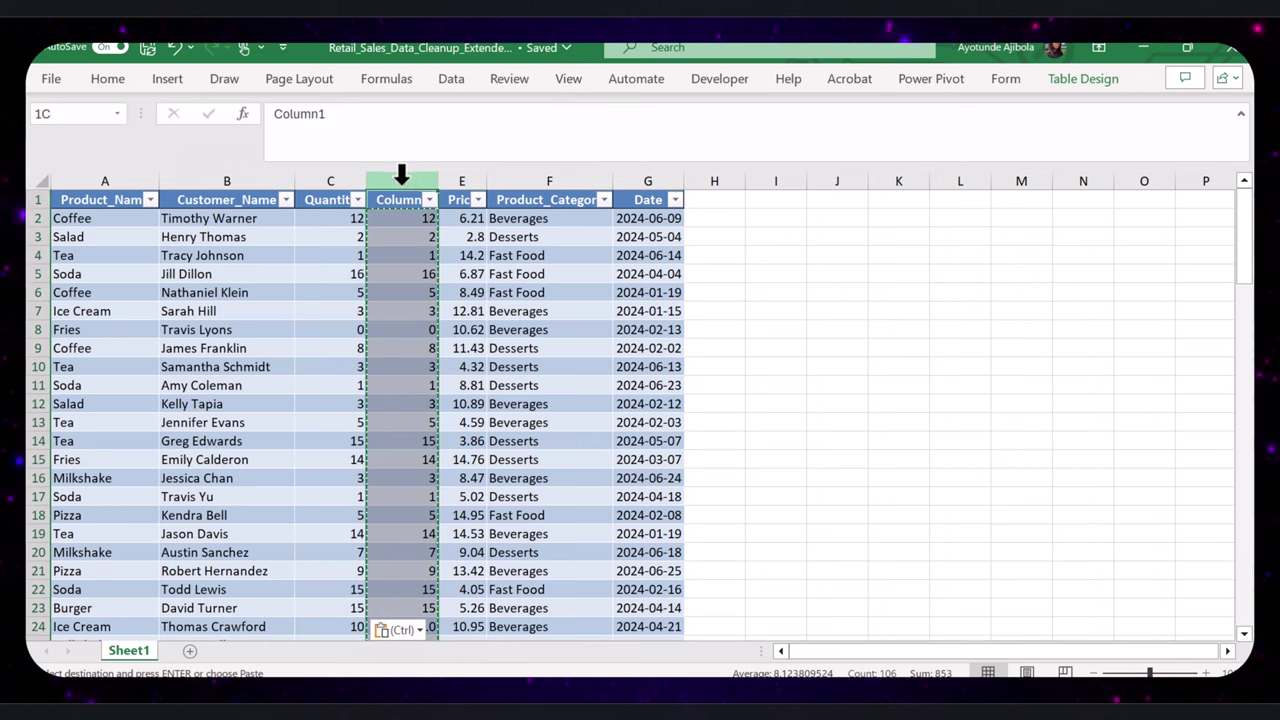
right_click(401, 180)
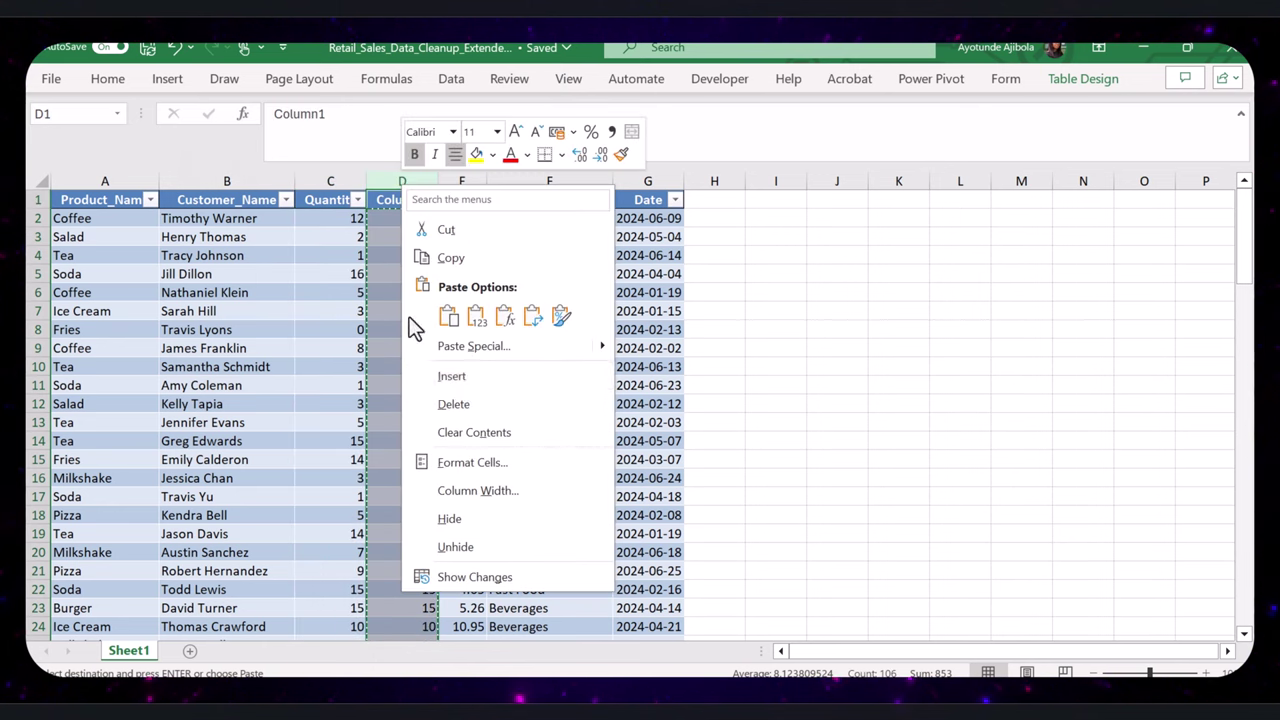
left_click(441, 397)
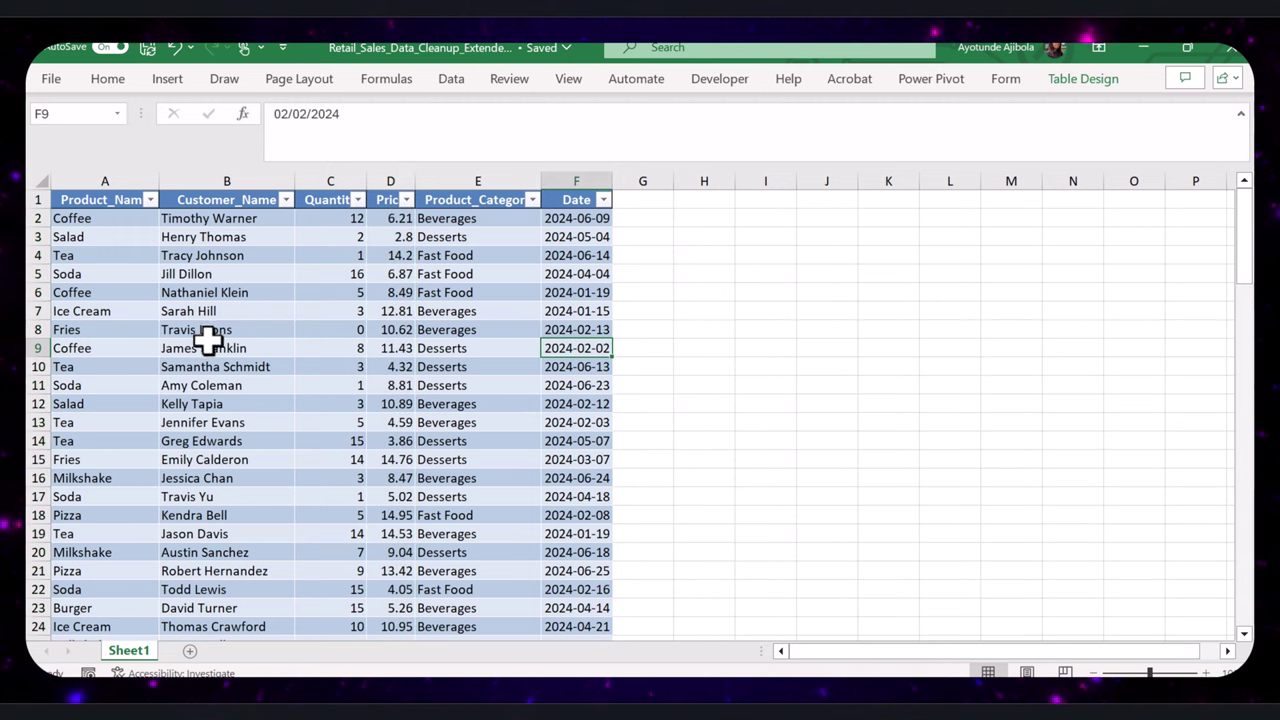
Step: Remove duplicate rows from the whole table, comparing all columns from Product_Name to Date and treating the first row as headers
left_click(207, 328)
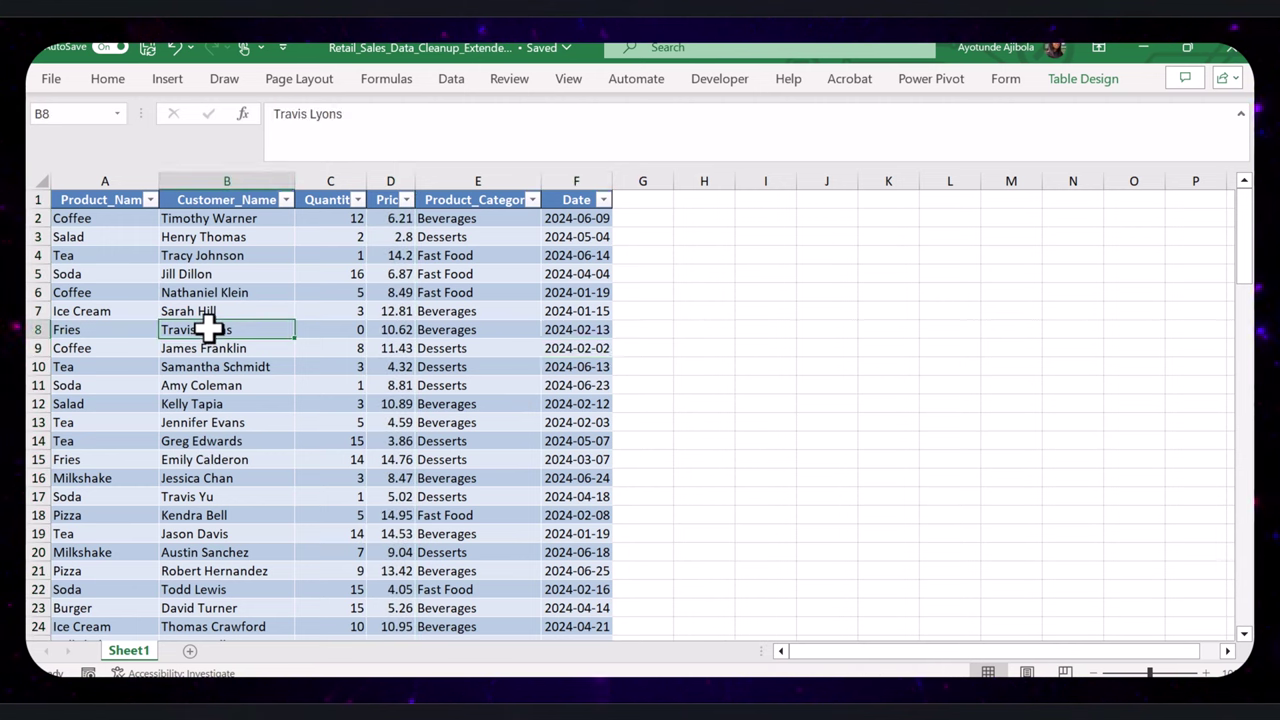
key("ctrl+a")
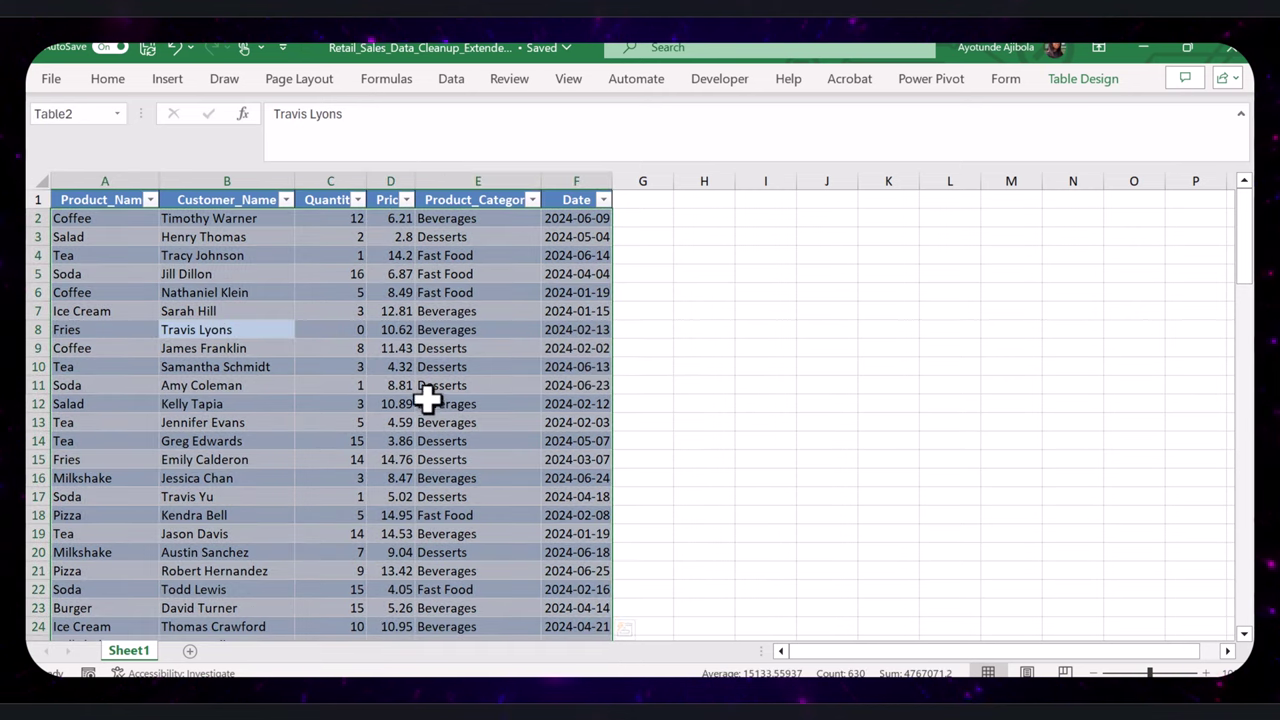
left_click(452, 80)
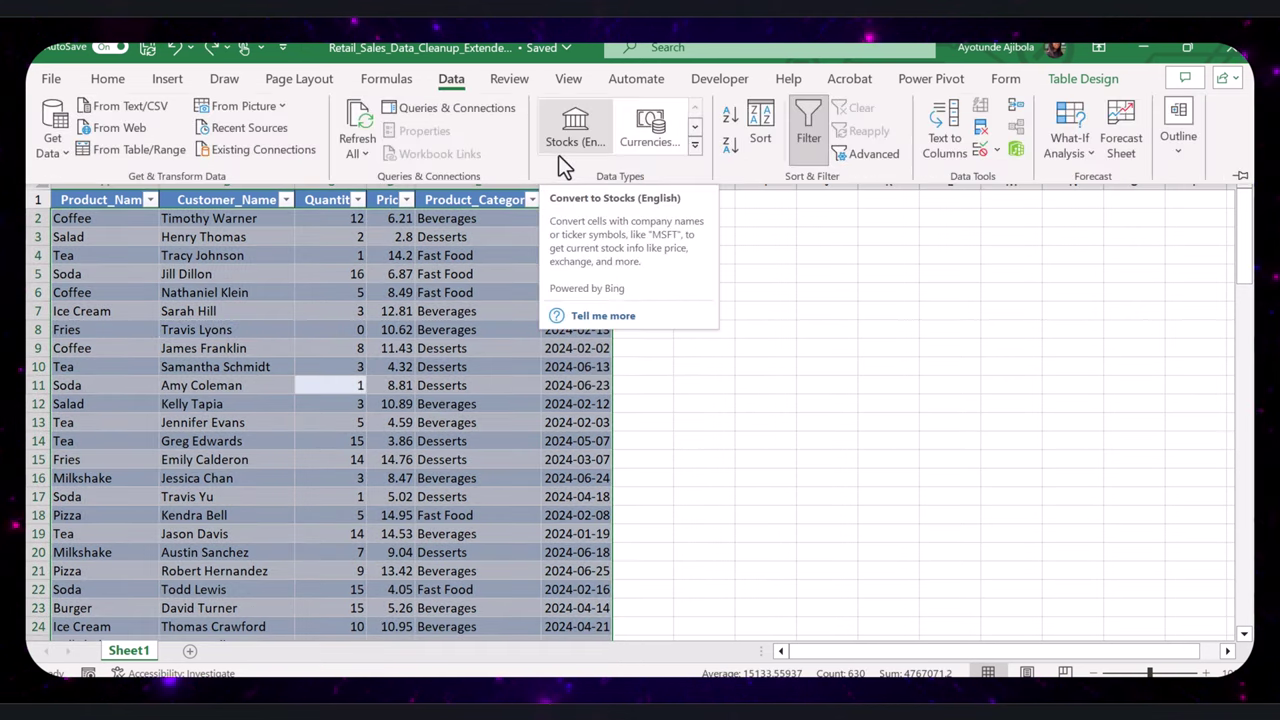
left_click(979, 131)
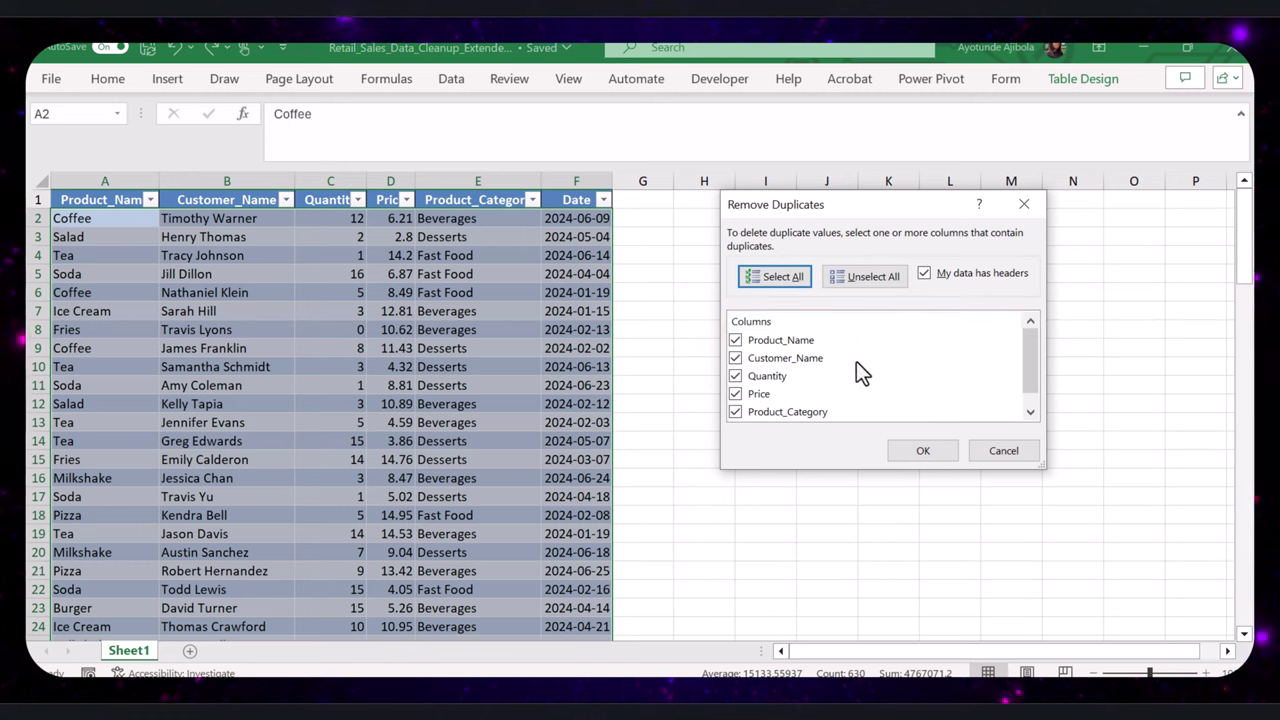
scroll(873, 354, "down", 1)
scroll(870, 360, "up", 1)
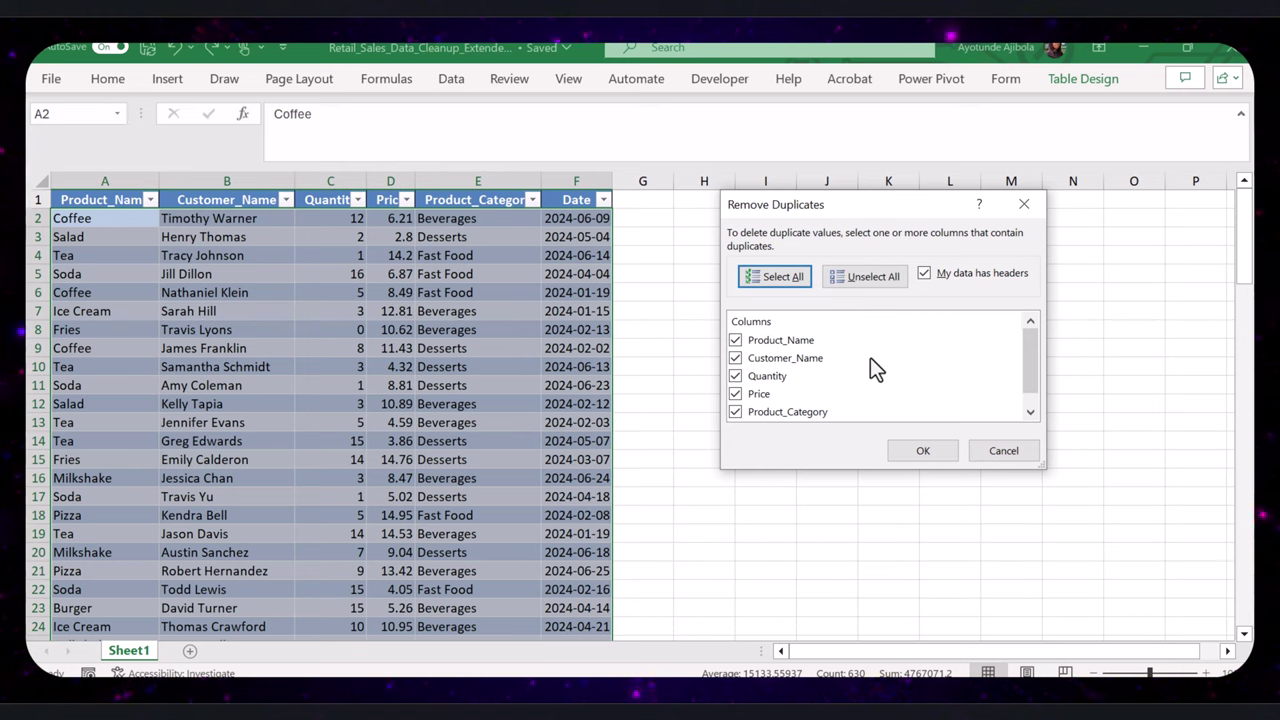
scroll(870, 367, "down", 1)
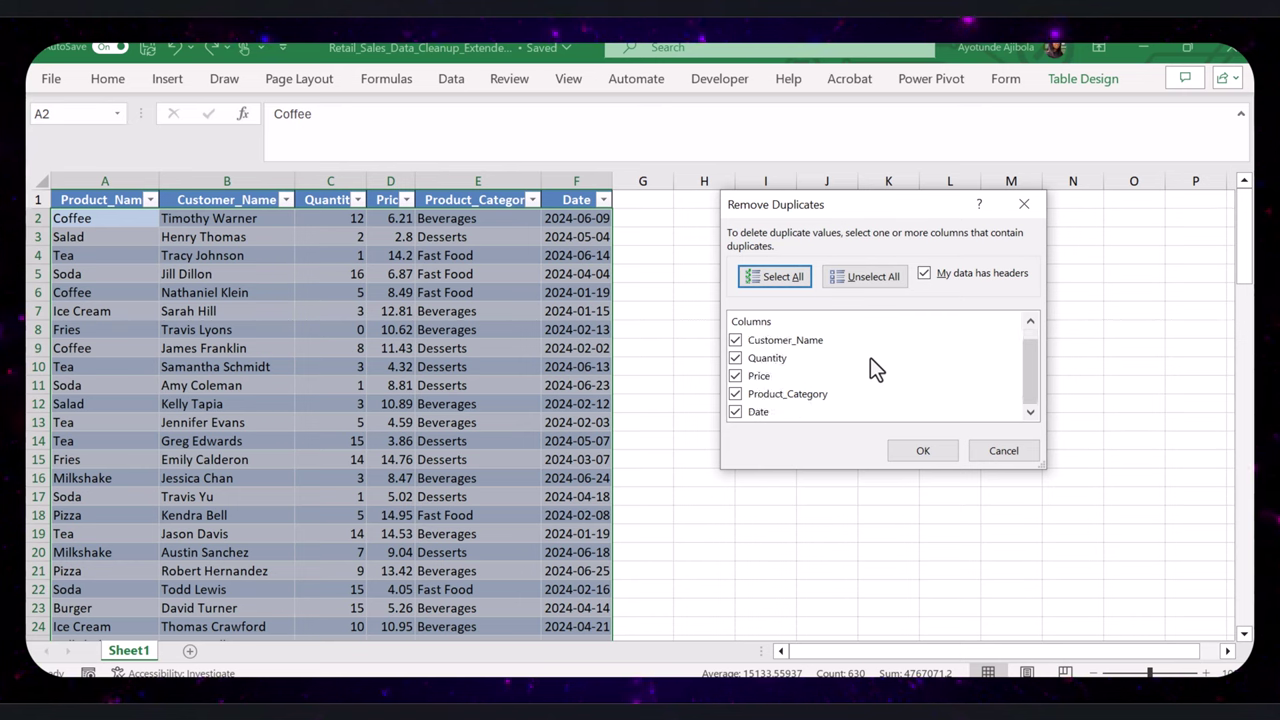
left_click(922, 452)
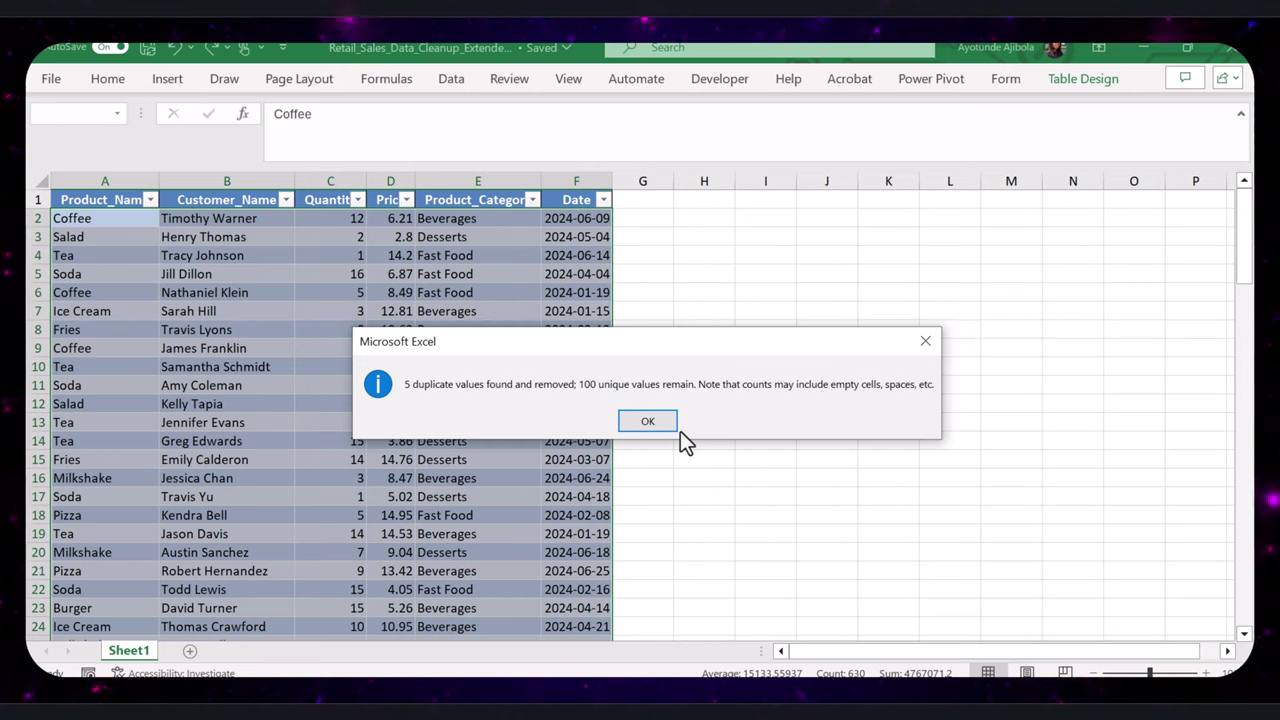
left_click(650, 421)
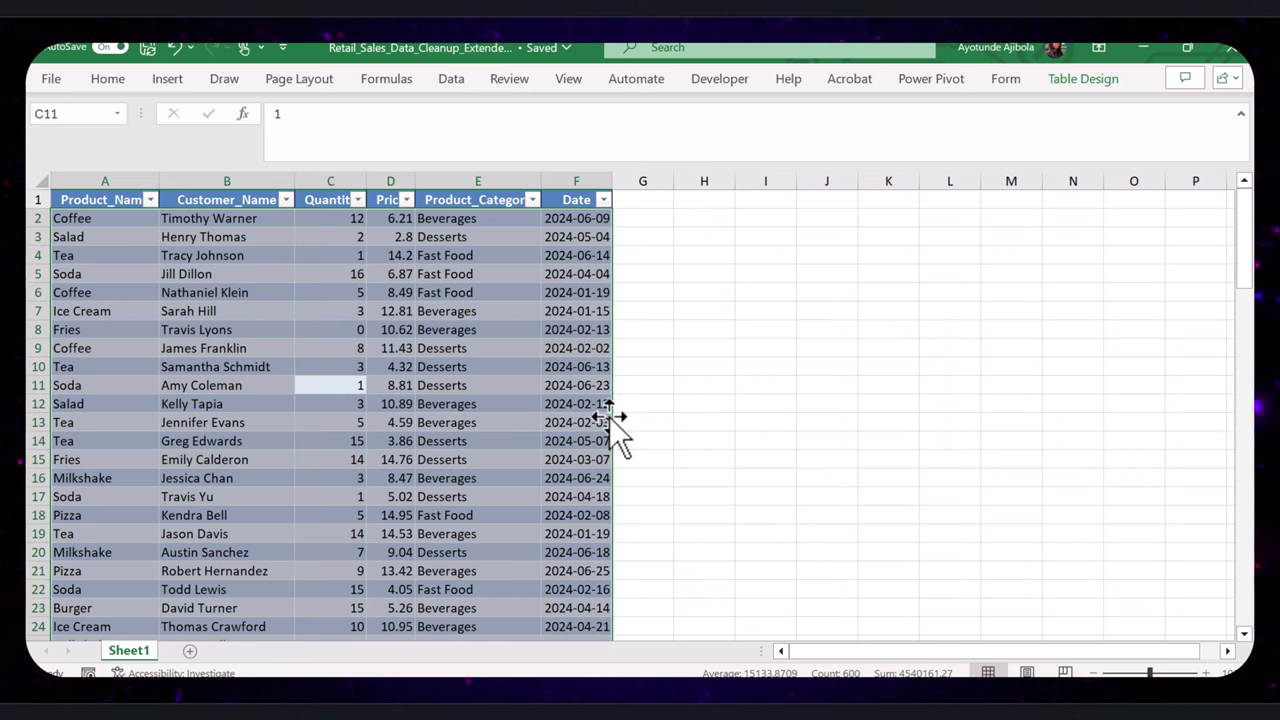
left_click(478, 366)
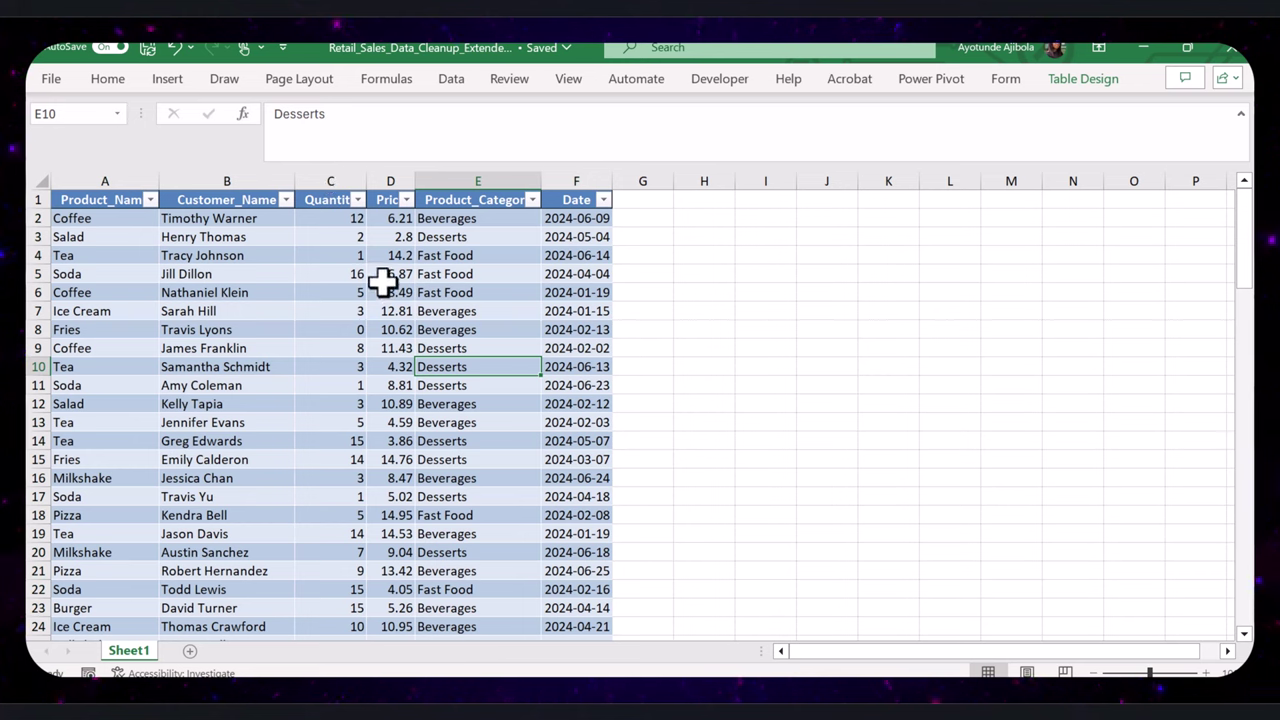
Step: Format the Quantity column as Number with 0 decimal places
left_click(340, 182)
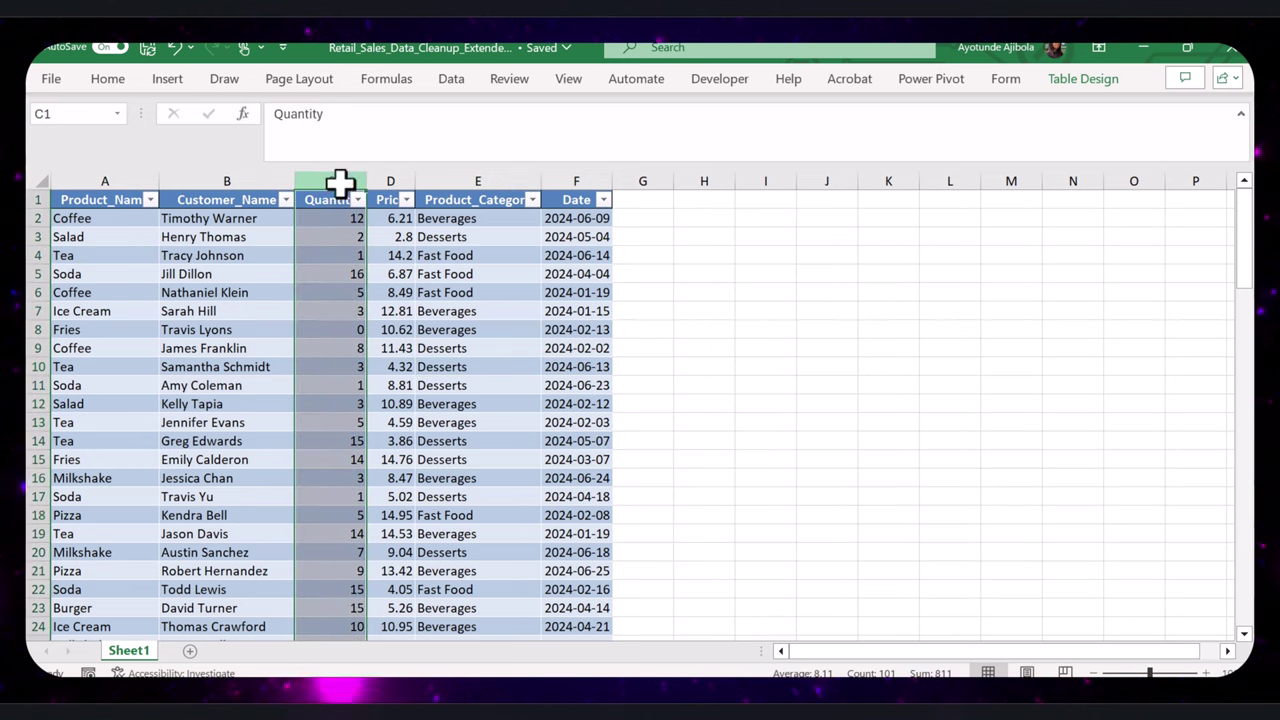
right_click(341, 185)
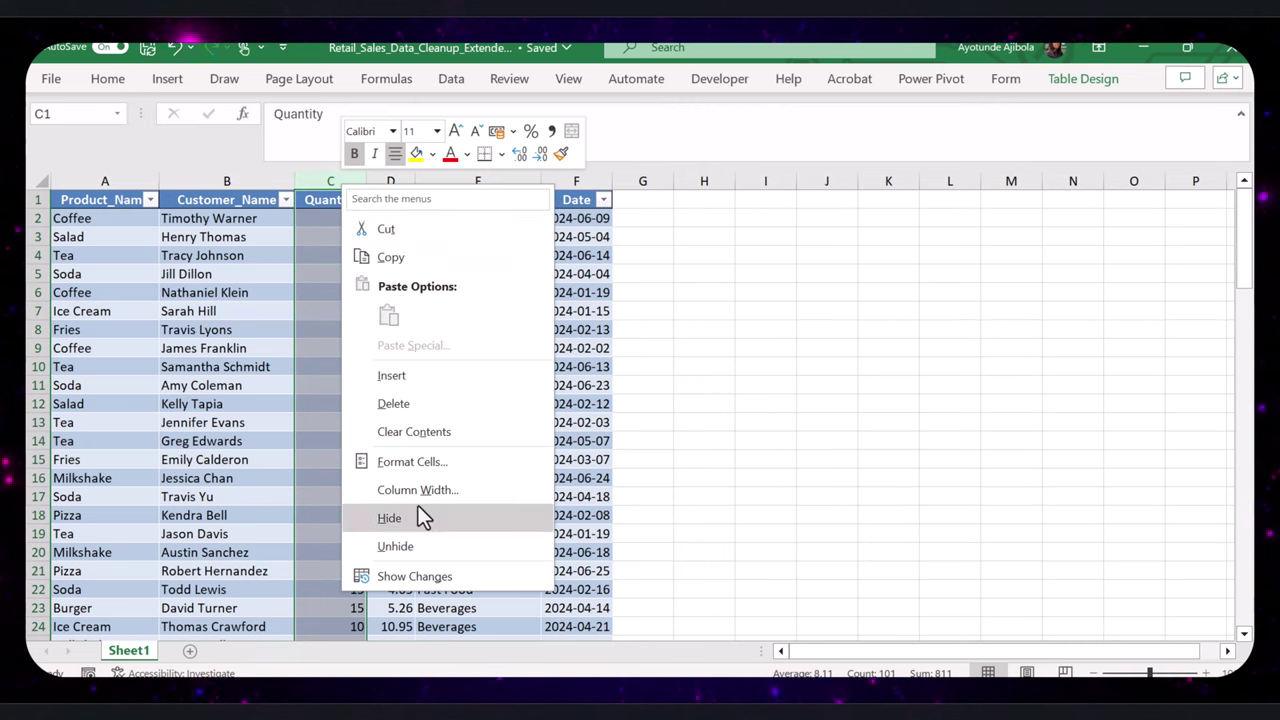
left_click(405, 461)
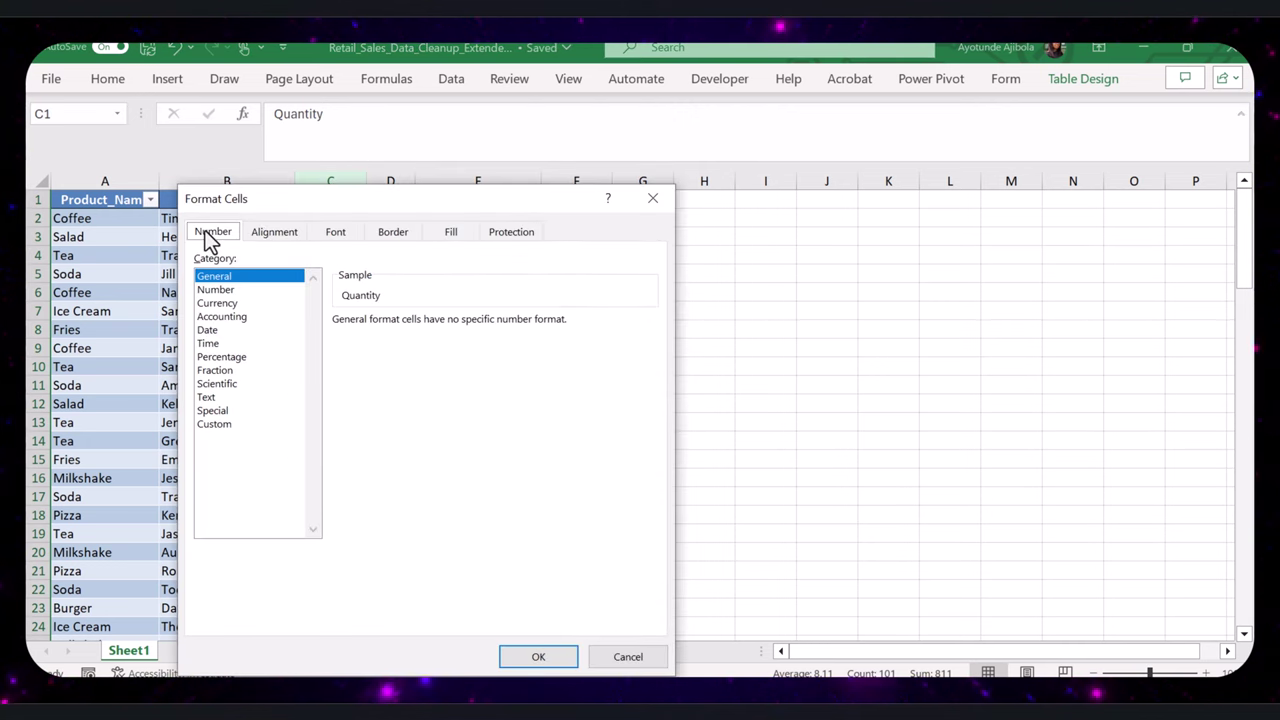
left_click(216, 290)
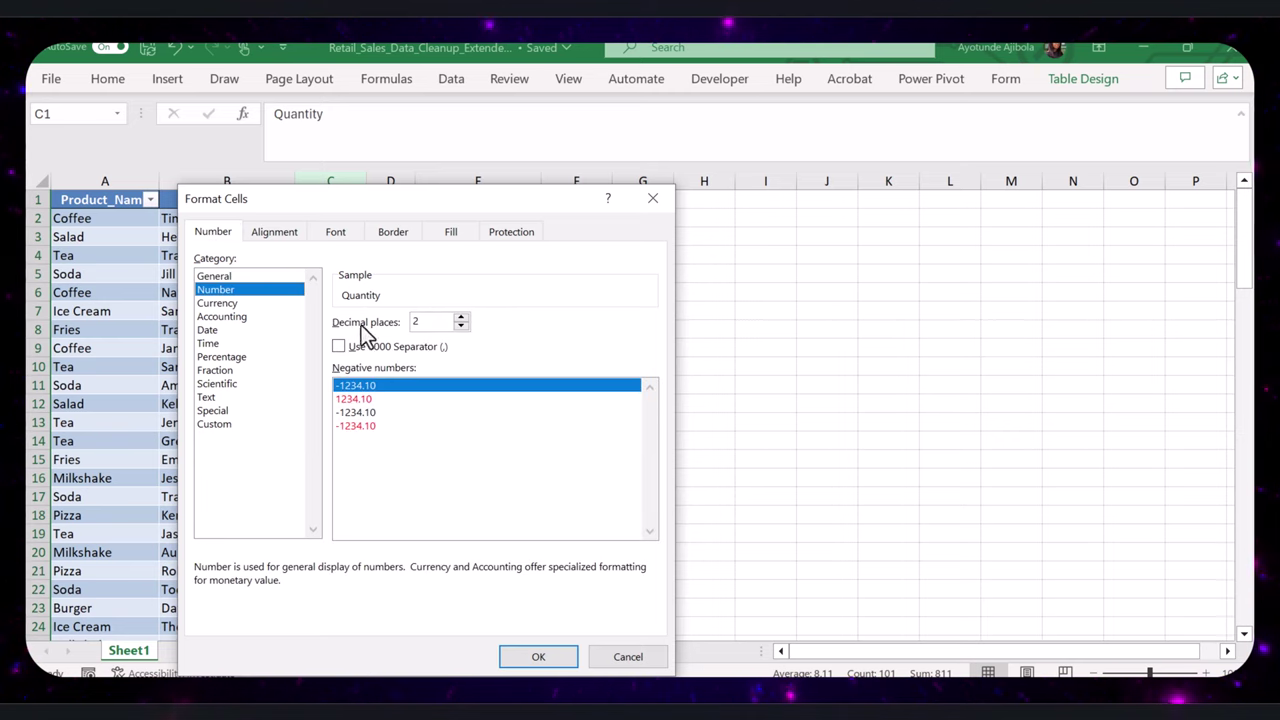
left_click(460, 328)
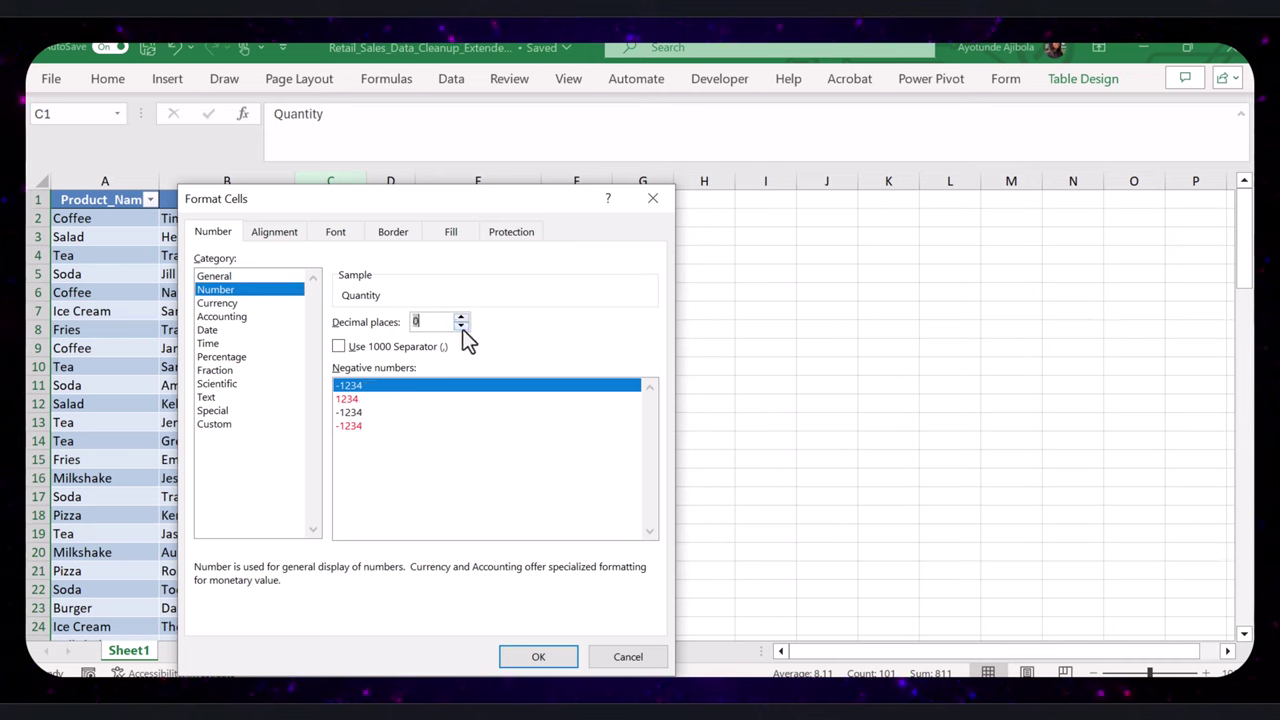
left_click(535, 657)
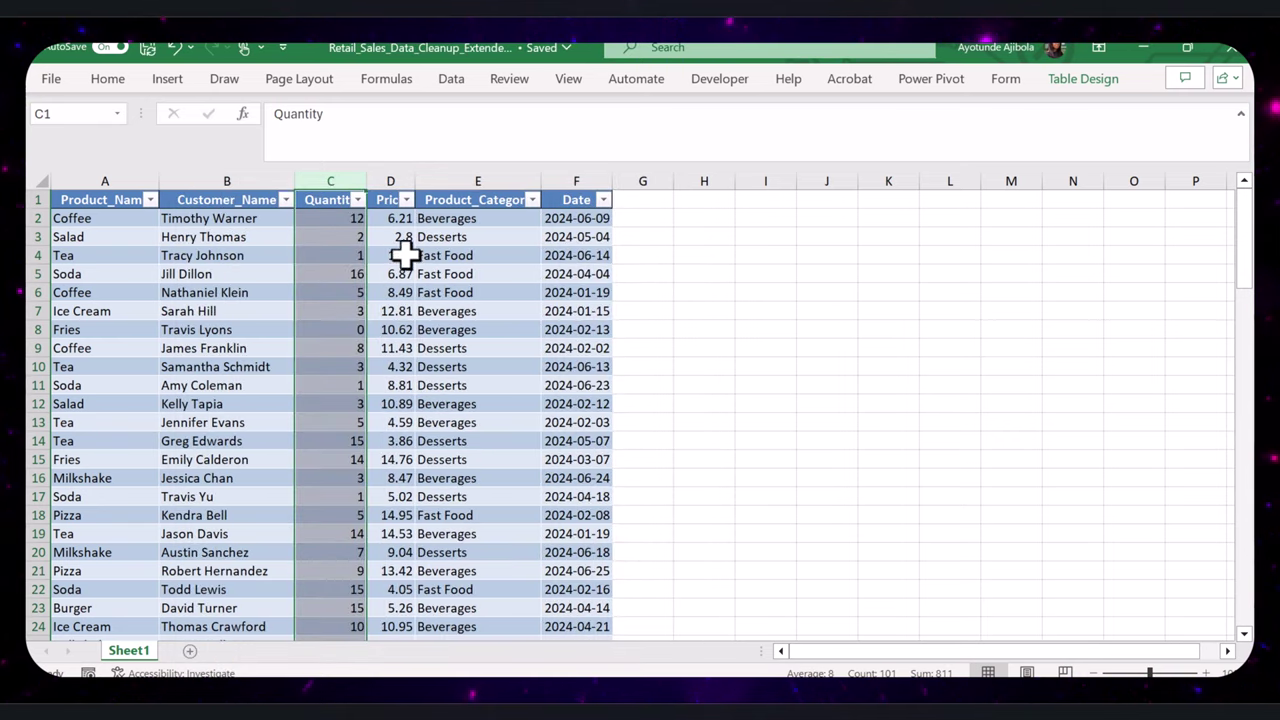
Step: Format the Price column as Number with 2 decimal places
left_click(392, 178)
right_click(392, 178)
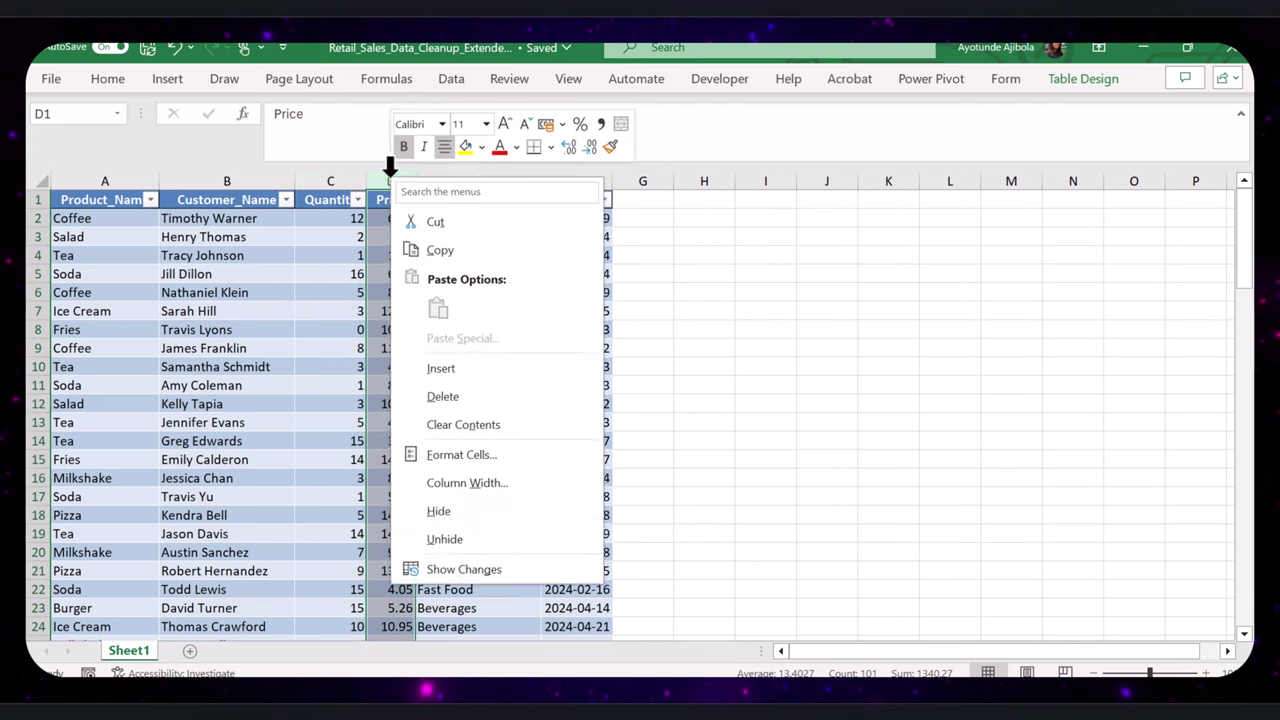
left_click(459, 457)
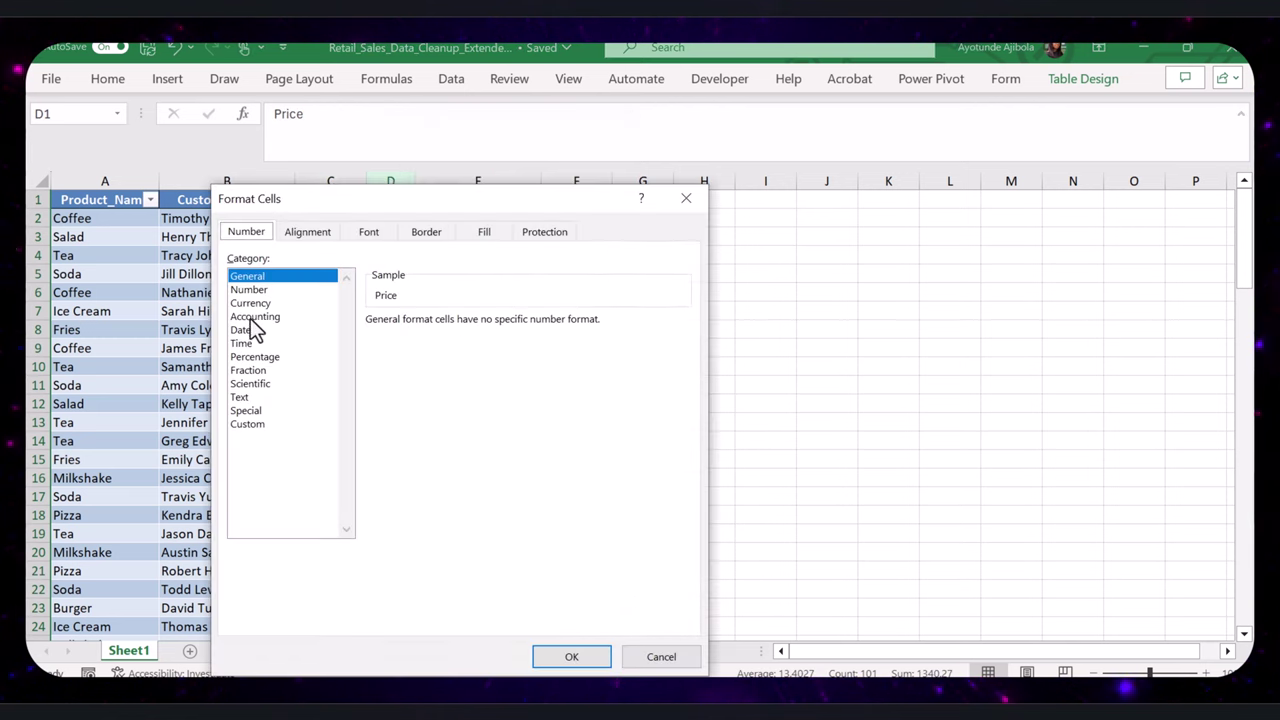
left_click(250, 290)
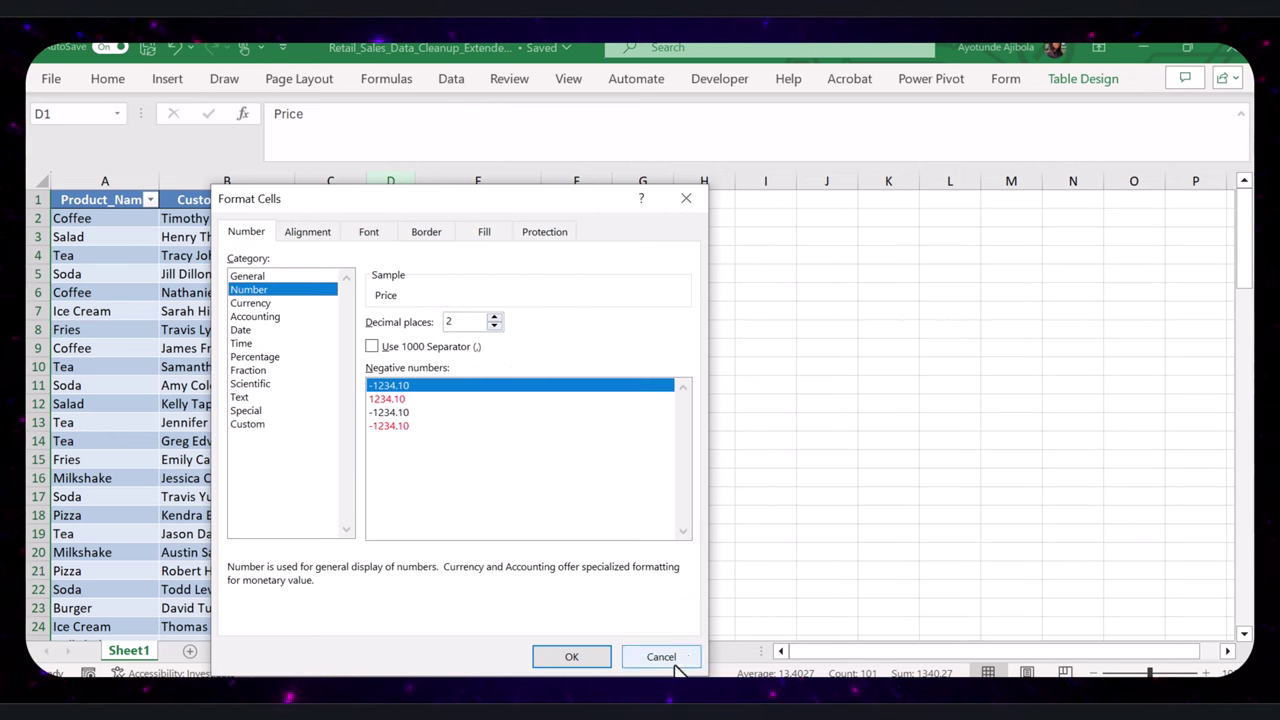
left_click(567, 657)
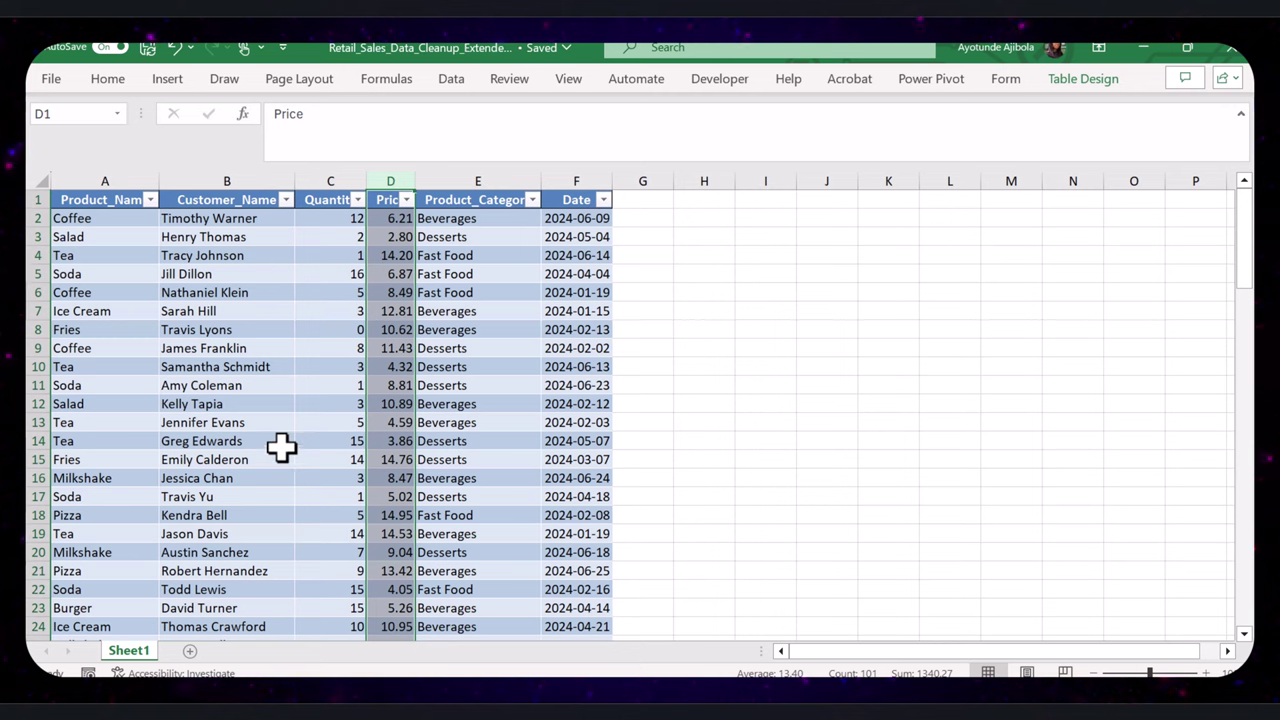
Step: Insert a new table column between Price and Product_Category and head it Price Outliers
left_click(452, 180)
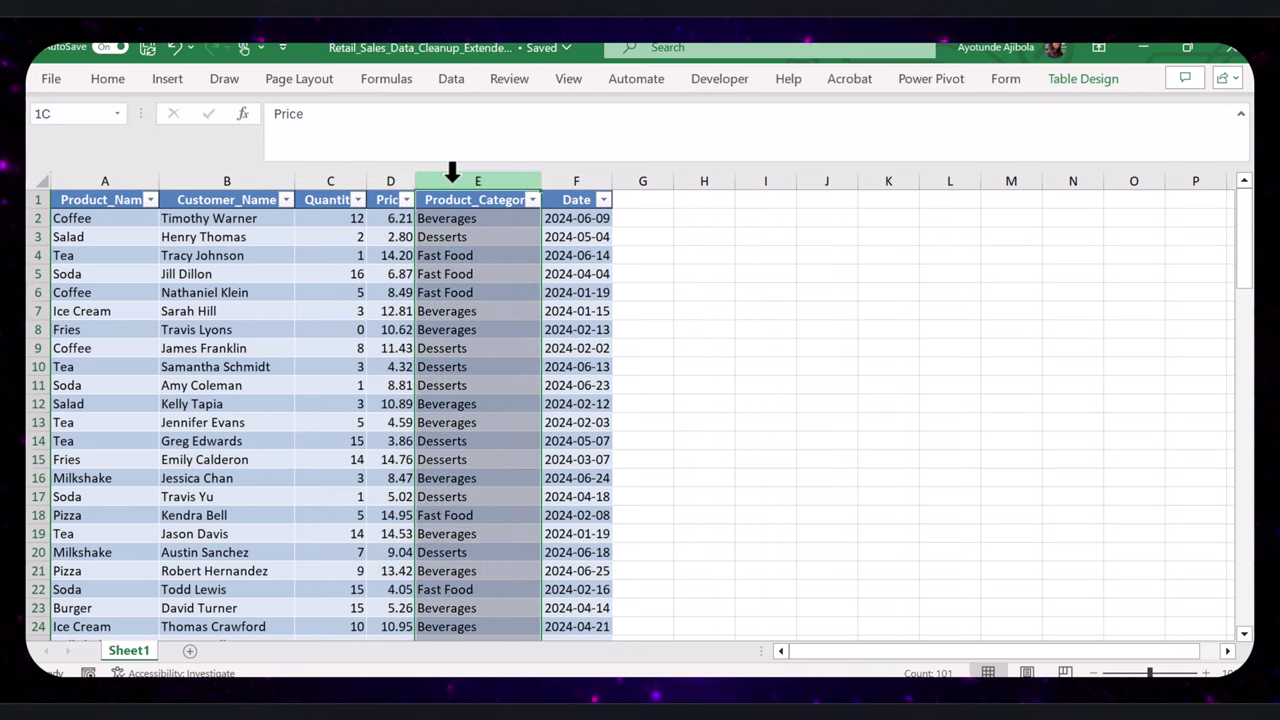
right_click(452, 180)
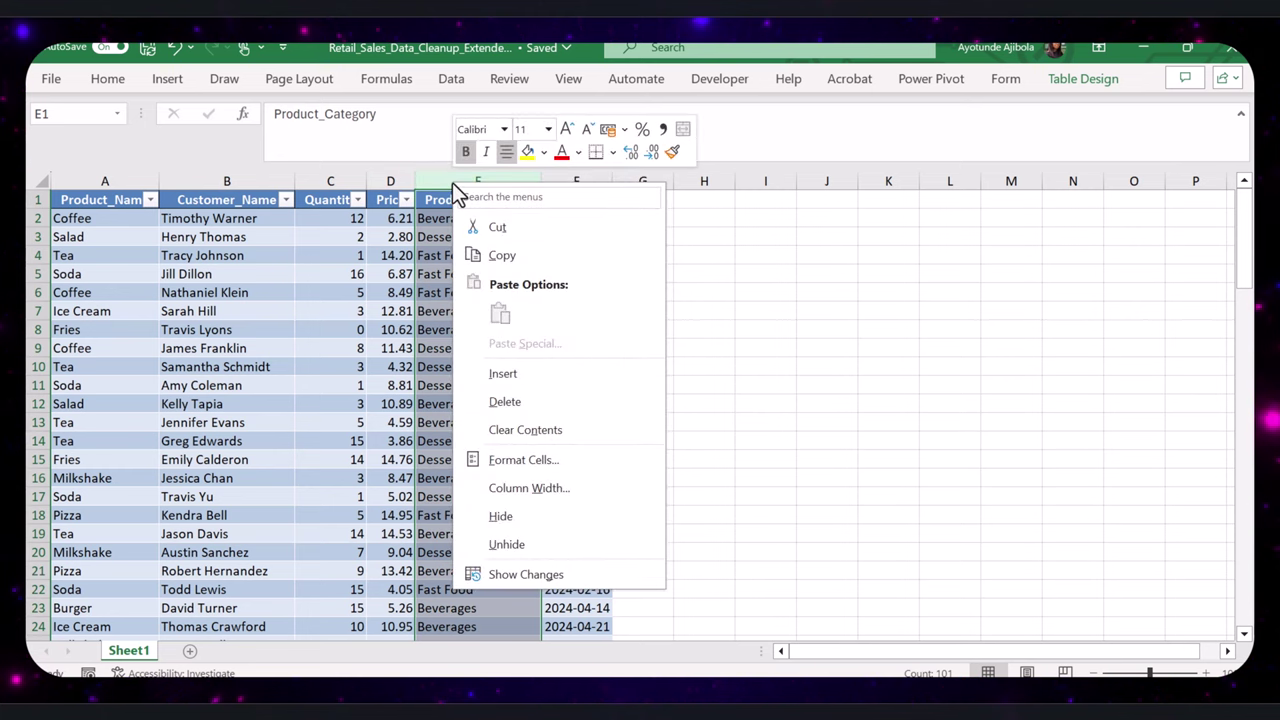
left_click(496, 374)
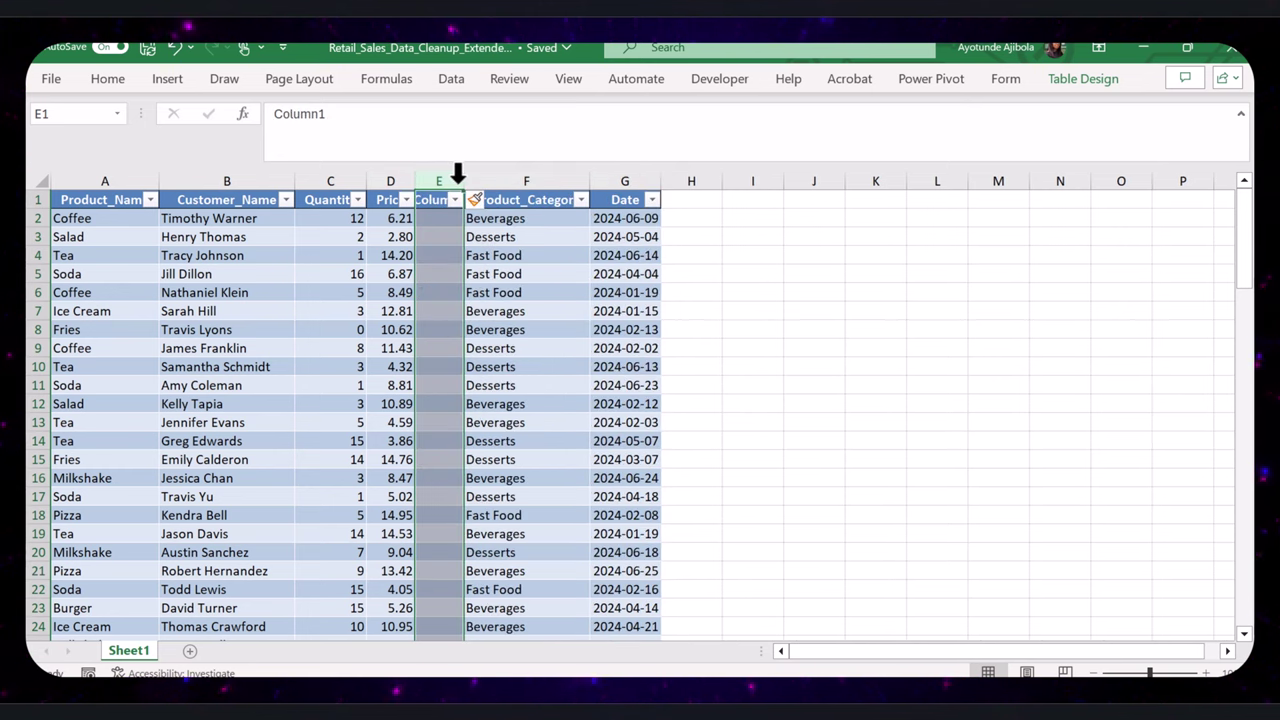
left_click(455, 200)
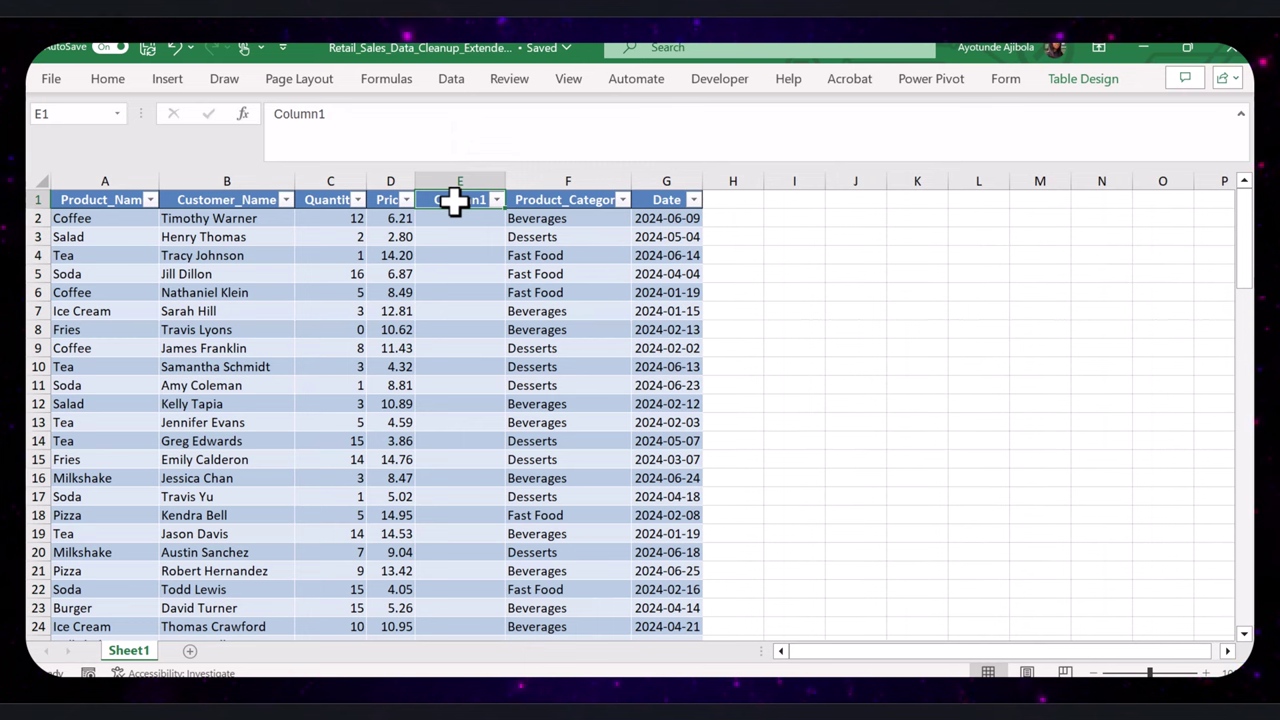
type("Price Outliers")
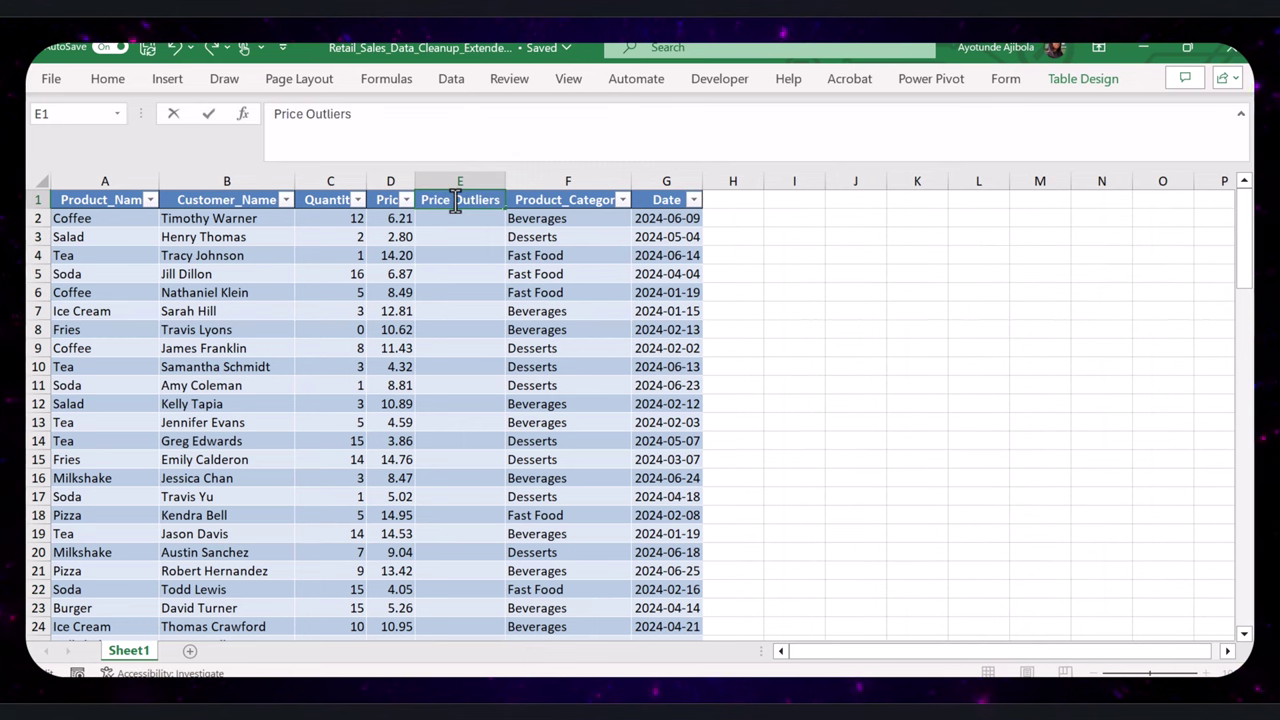
key("Return")
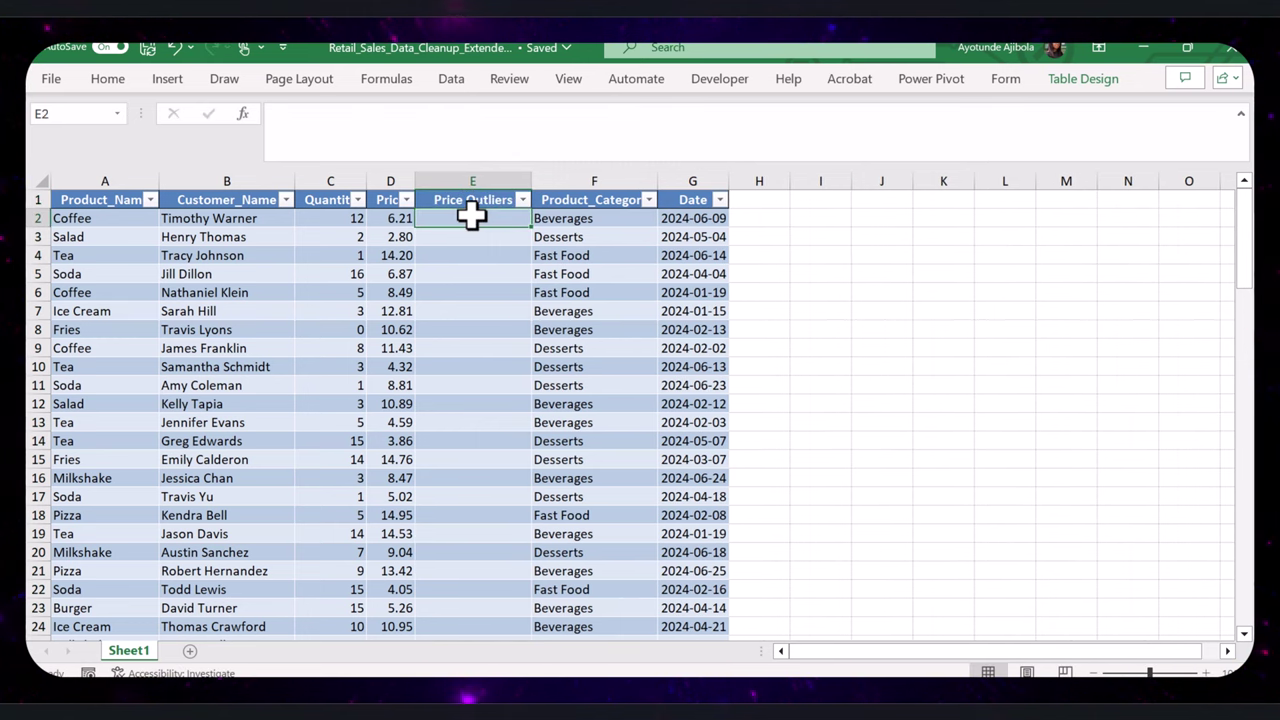
Step: Fill the Price Outliers column from E2 with =IF(OR(D2<5, D2>50), "Outlier", "Normal") and review the flagged rows
left_click(431, 138)
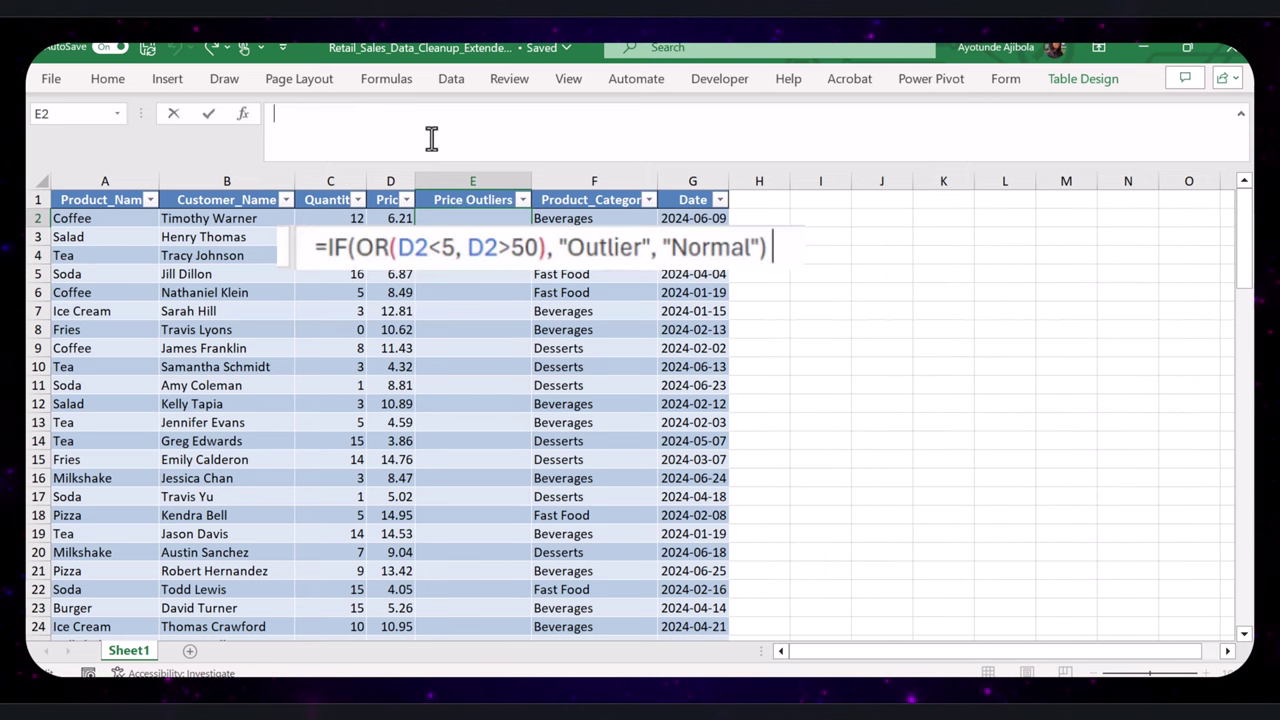
type("=IF(OR(D2<5, D2>50), \"Outlier\", \"Normal\")")
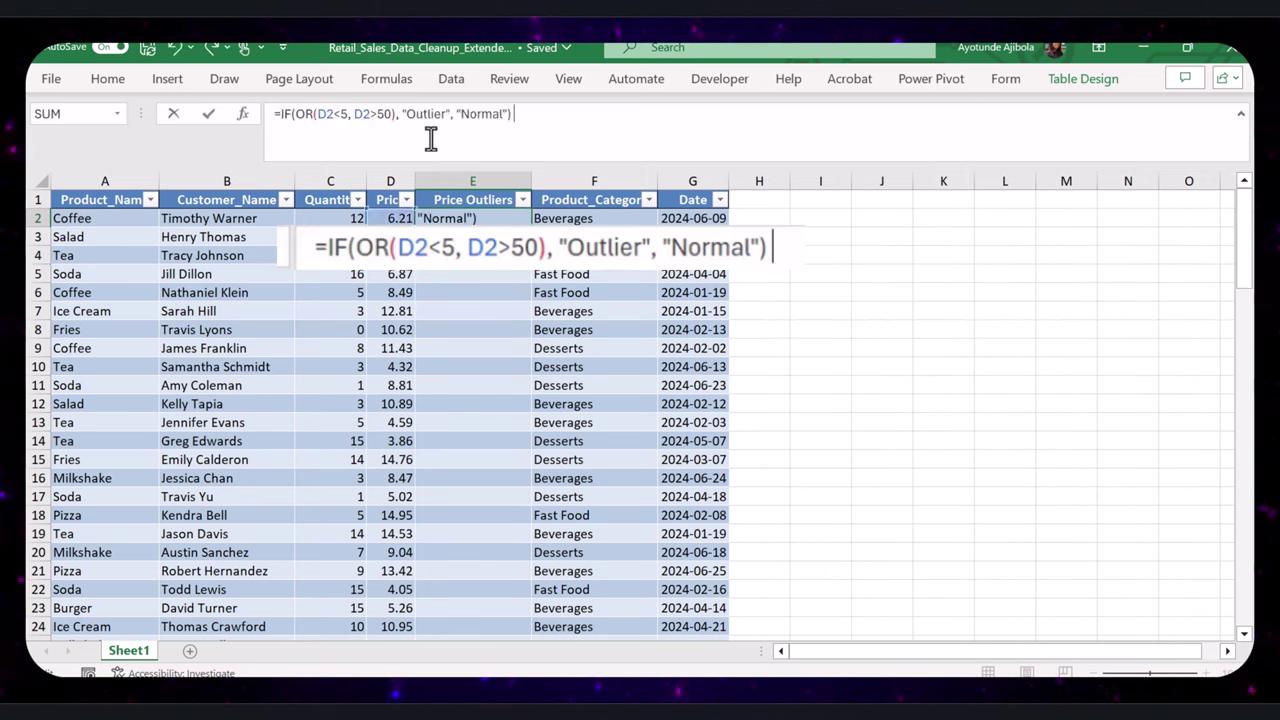
key("Return")
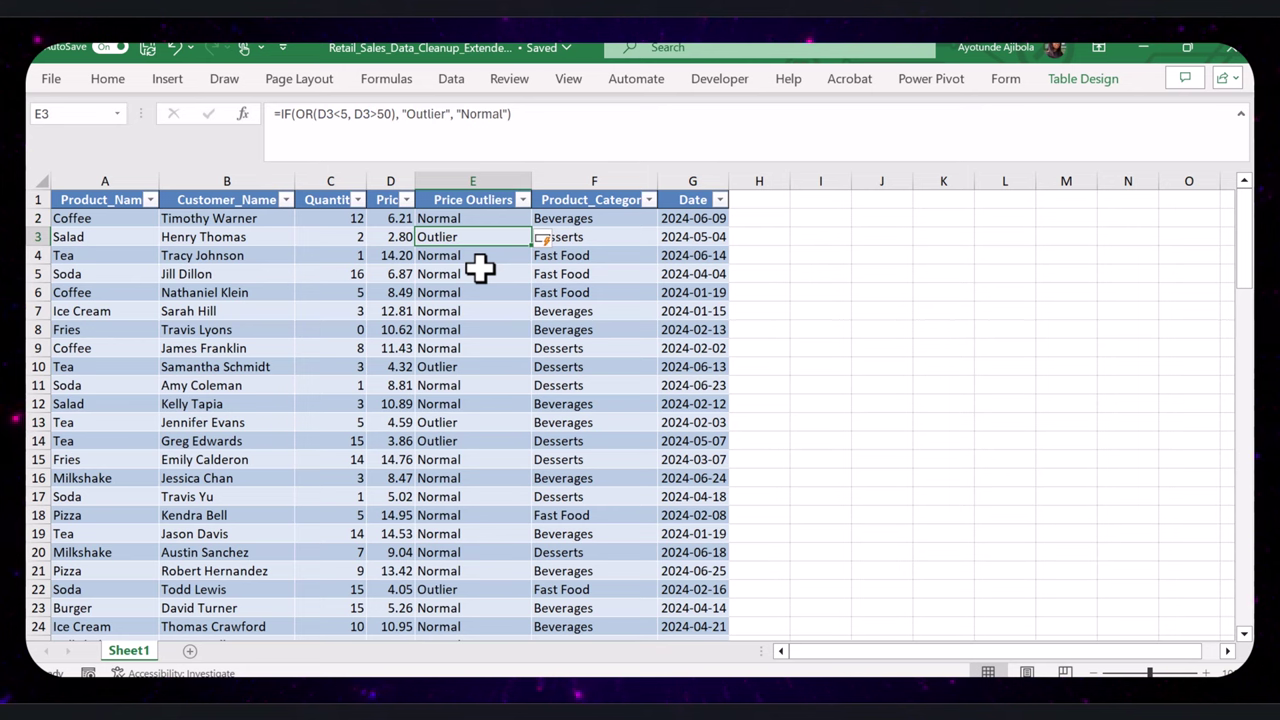
scroll(484, 282, "down", 1)
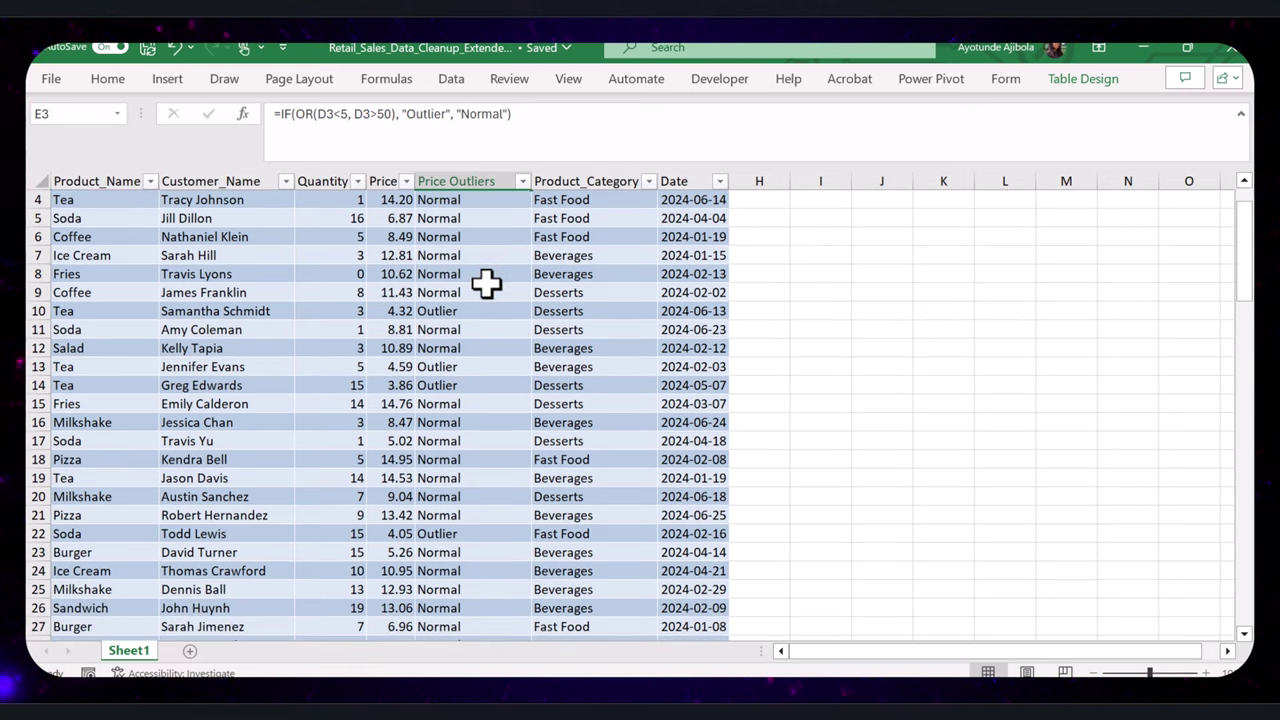
scroll(486, 284, "down", 4)
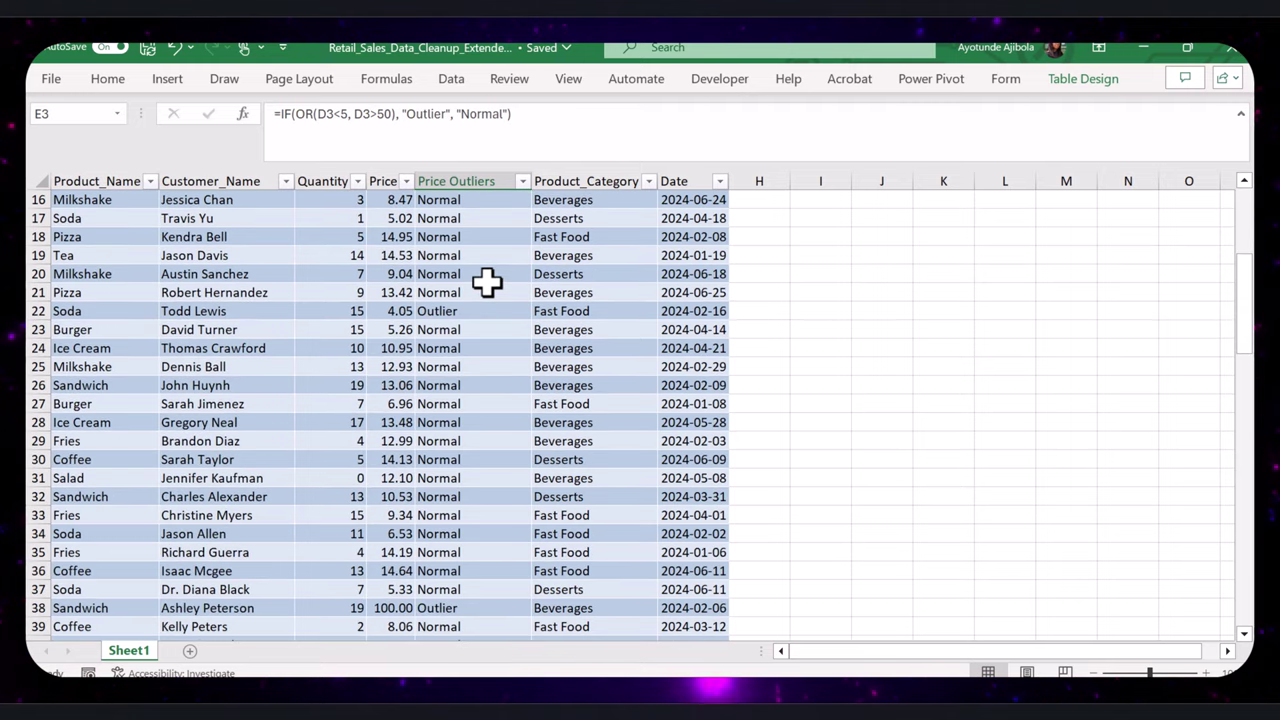
key("Down")
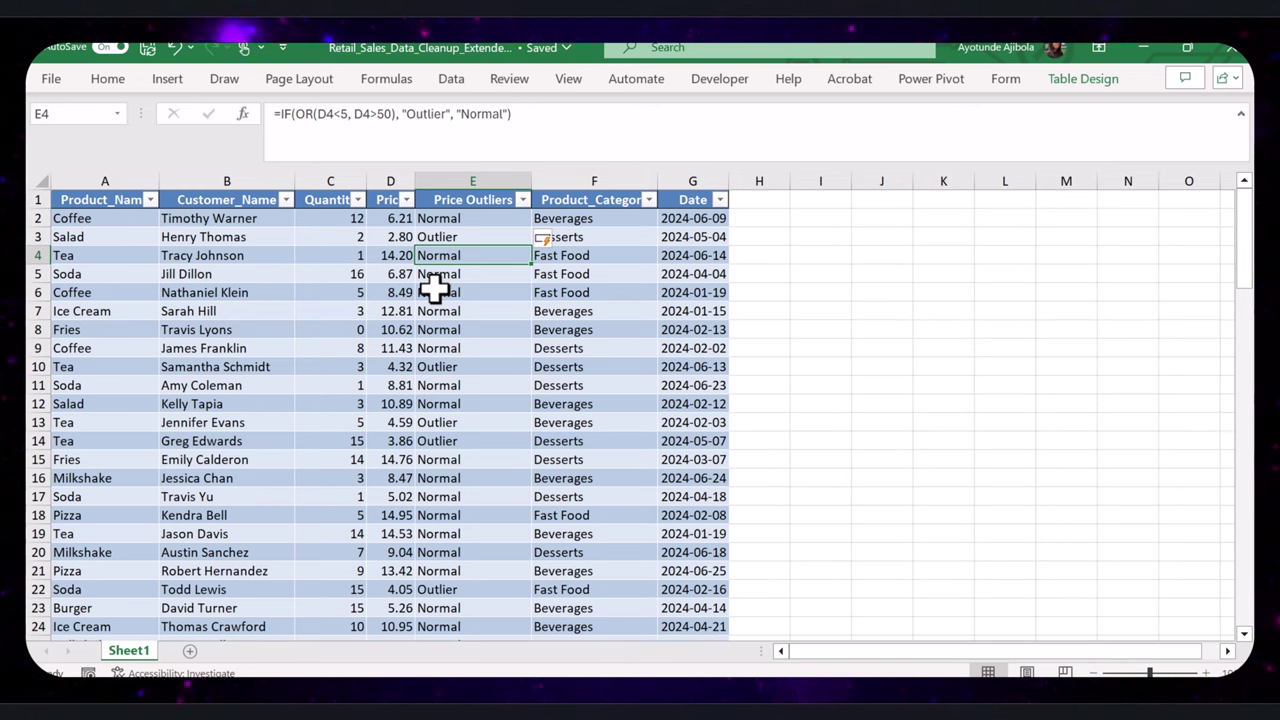
Step: Apply the custom date format YYYY-MM-DD to the Date column and check a date cell
left_click(683, 176)
right_click(683, 176)
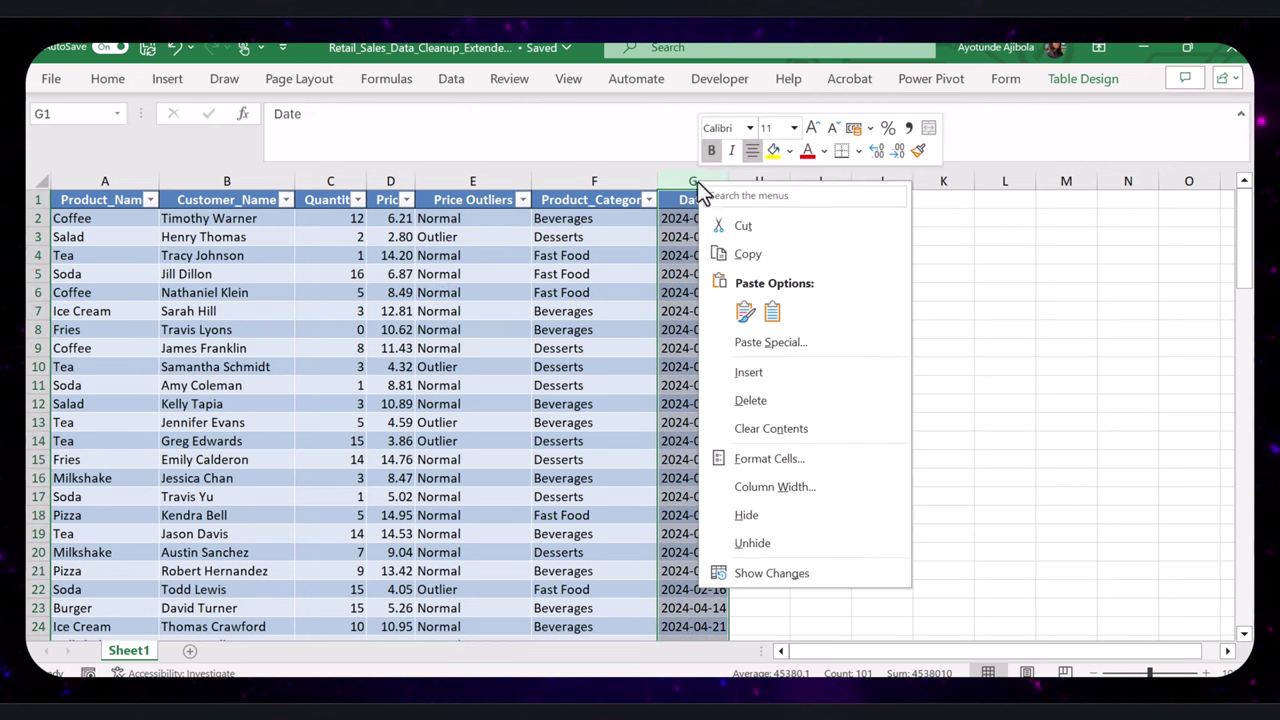
left_click(752, 463)
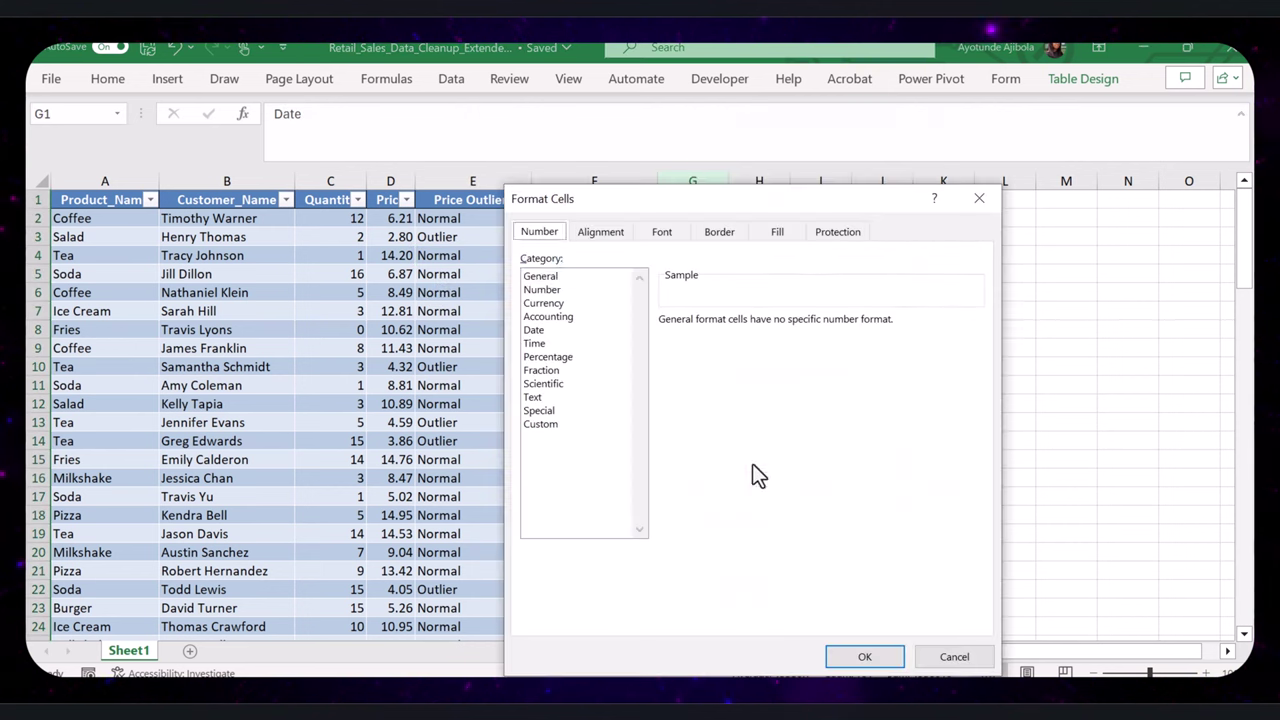
left_click(540, 425)
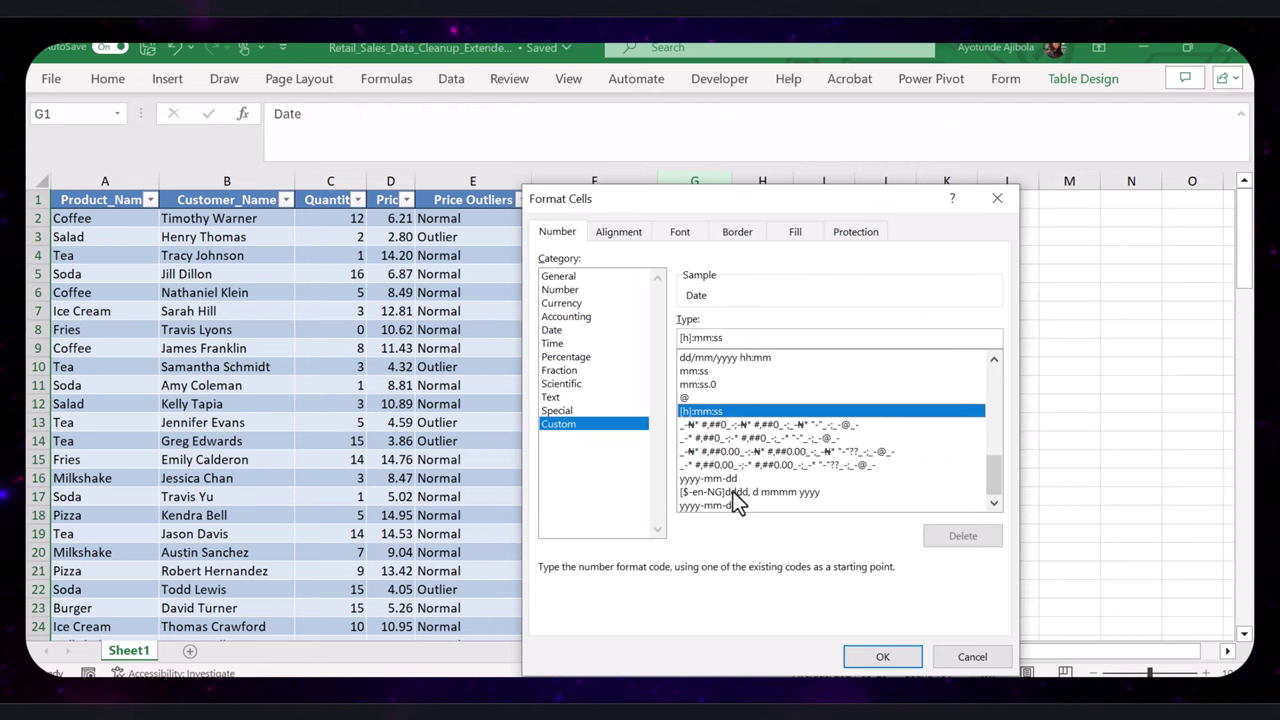
left_click(740, 492)
triple_click(794, 337)
type("YYYY-MM-DD")
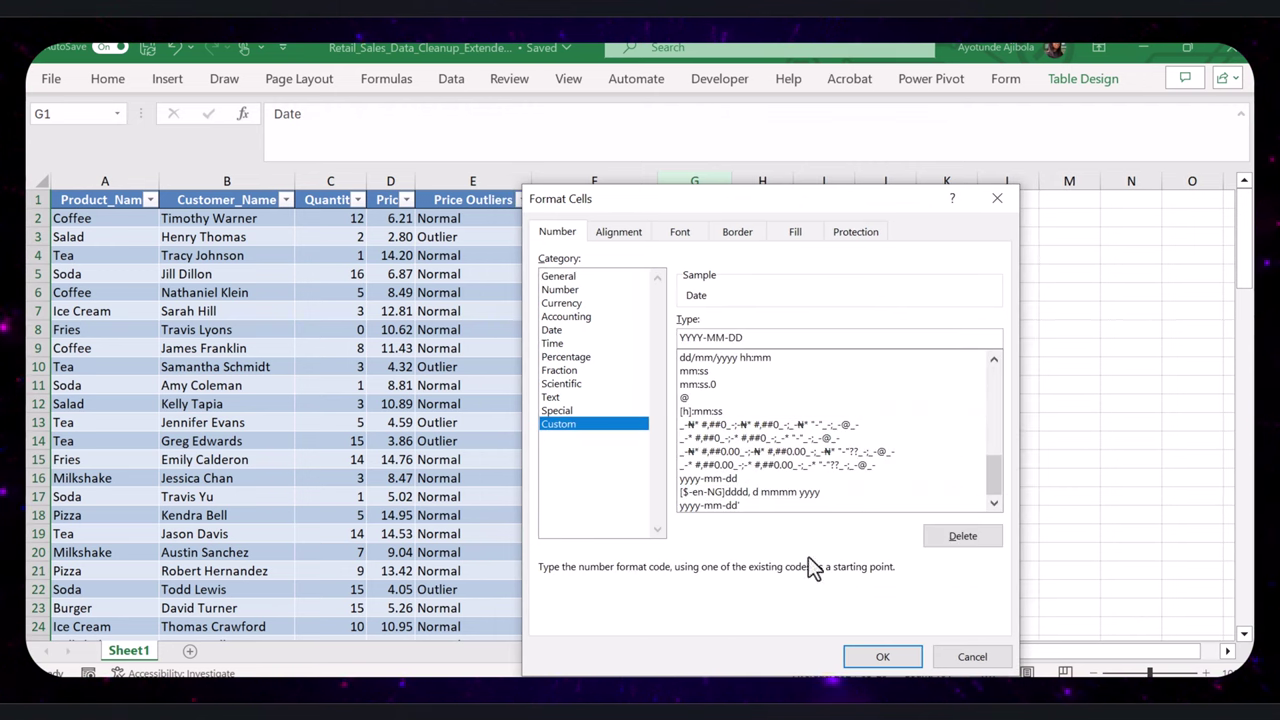
left_click(883, 657)
left_click(710, 311)
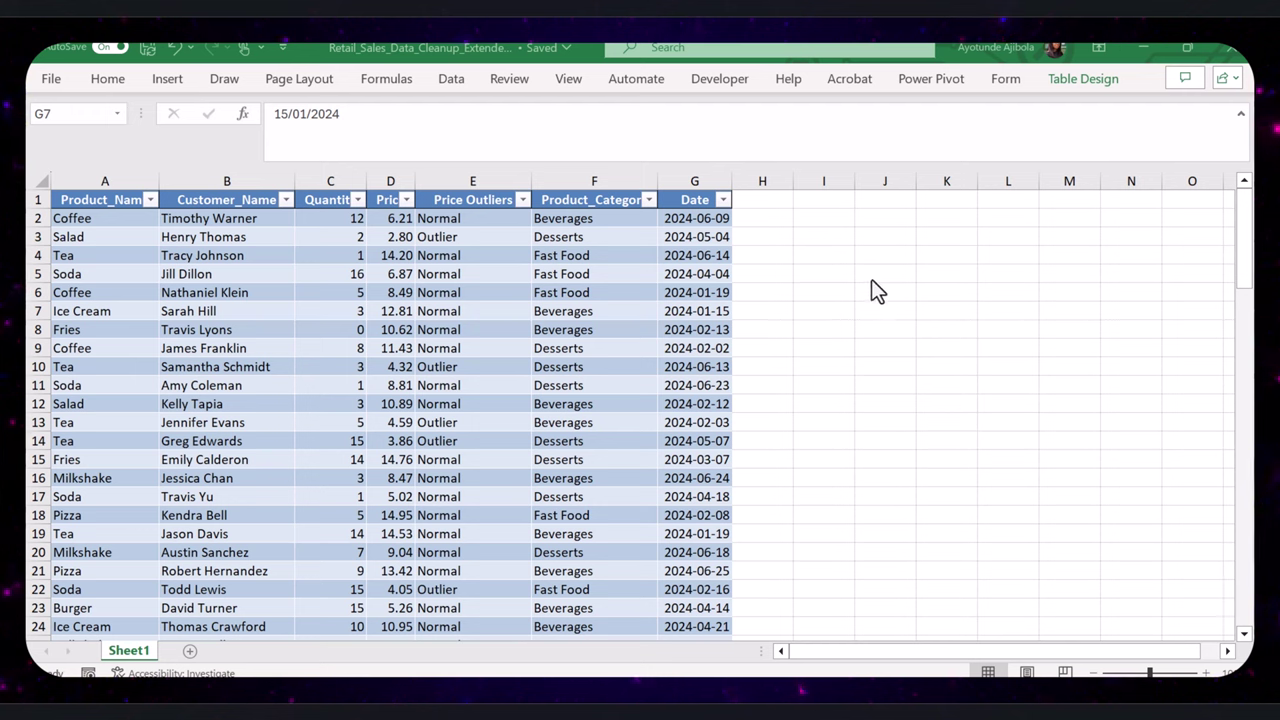
Step: Calculate the average of the whole Quantity column in cell I4 with =AVERAGE(Table2[Quantity])
left_click(837, 257)
type("=AVE")
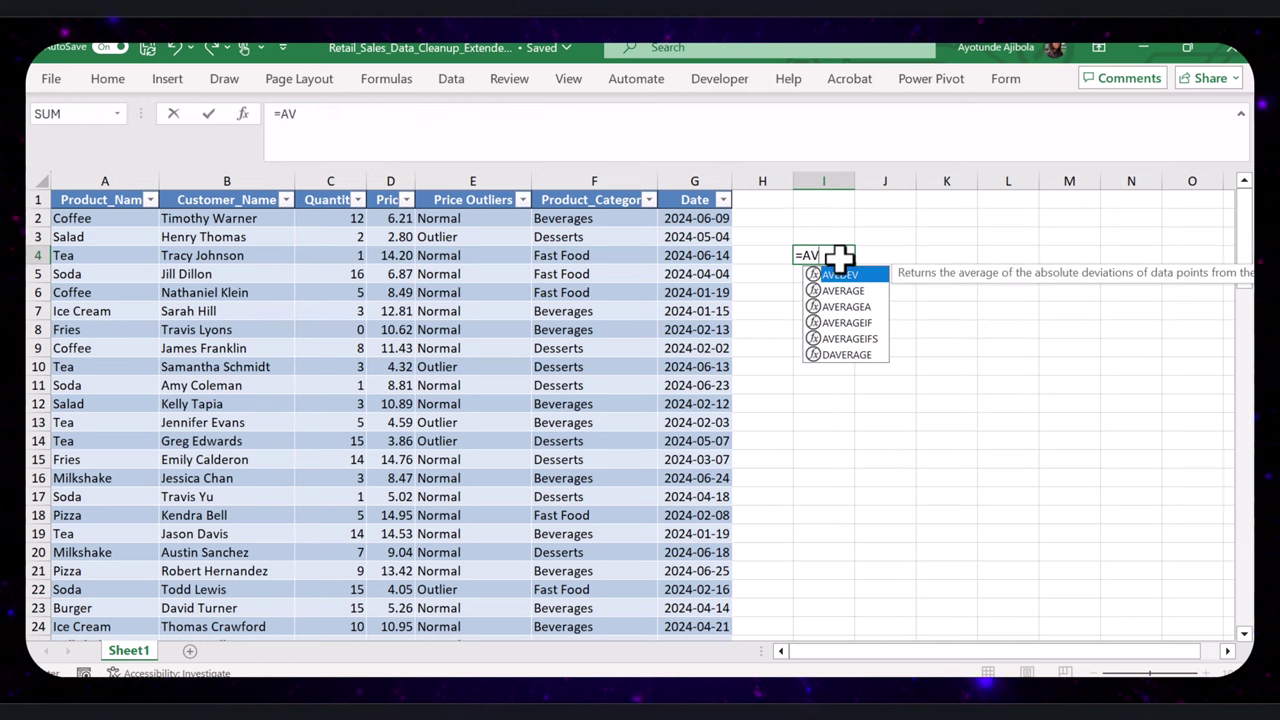
left_click(833, 290)
double_click(831, 290)
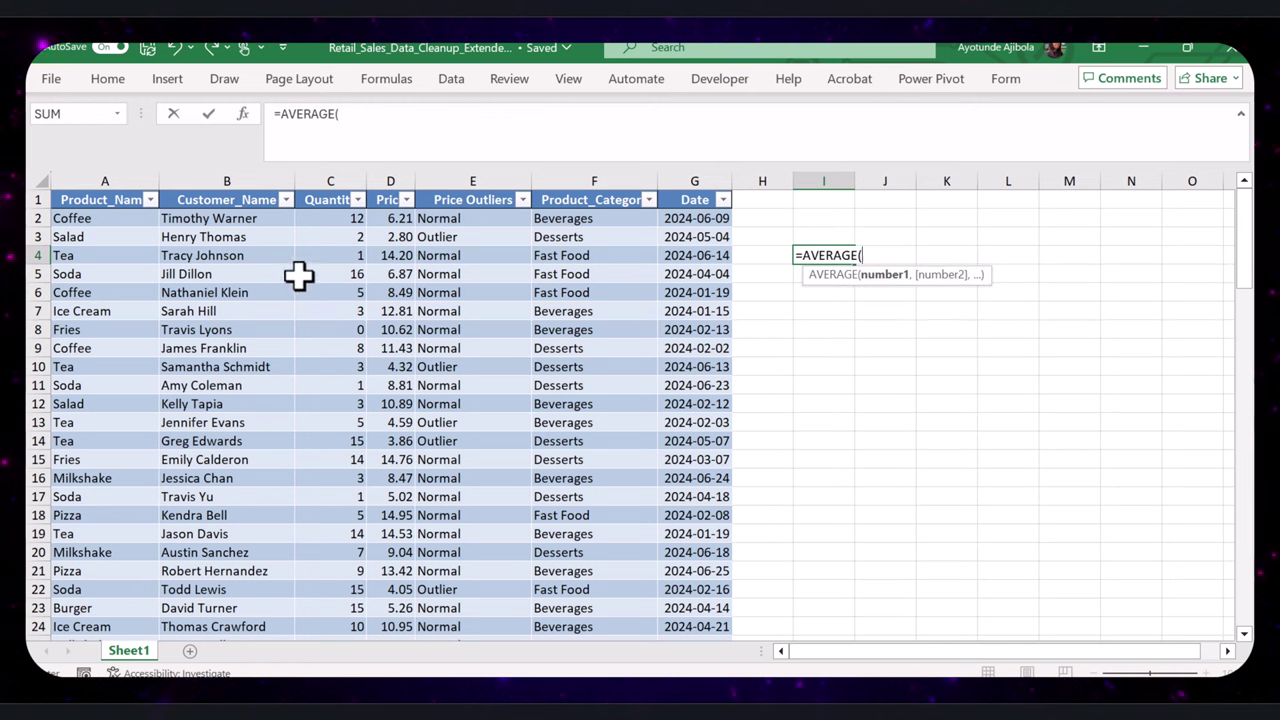
left_click(335, 220)
key("shift+Down")
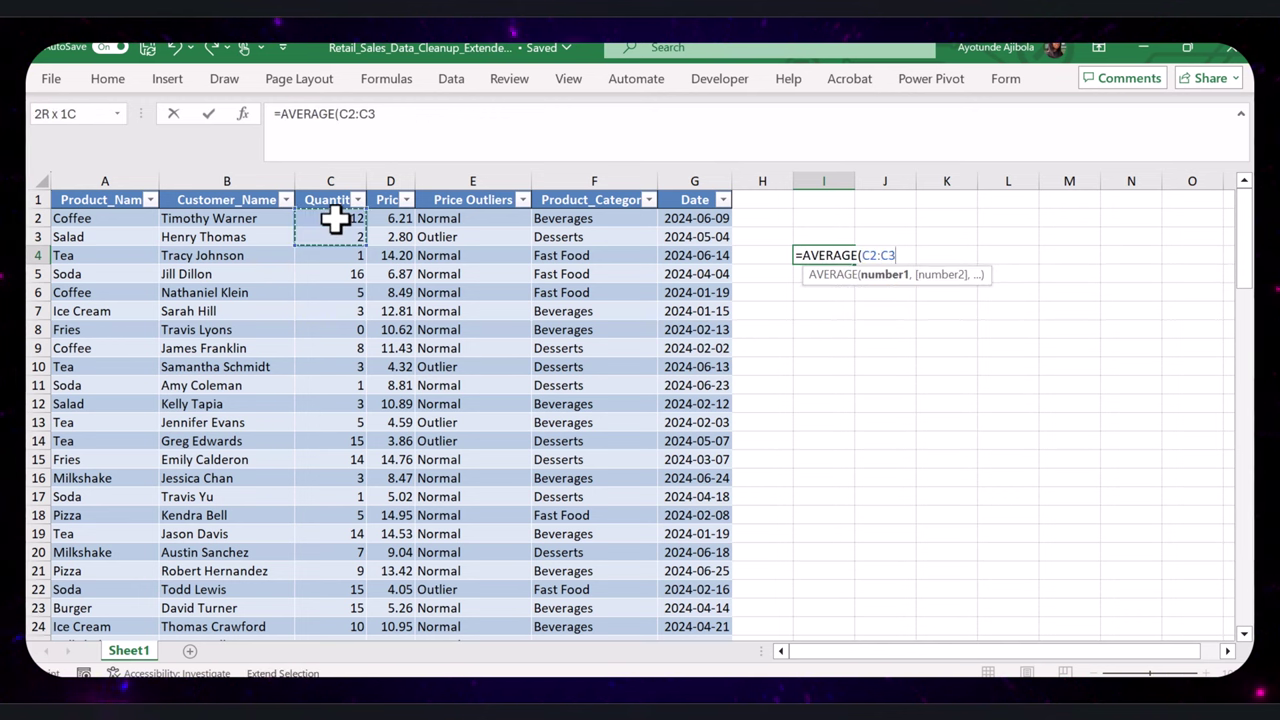
key("ctrl+shift+Down")
left_click_drag(1247, 595, 1018, 215)
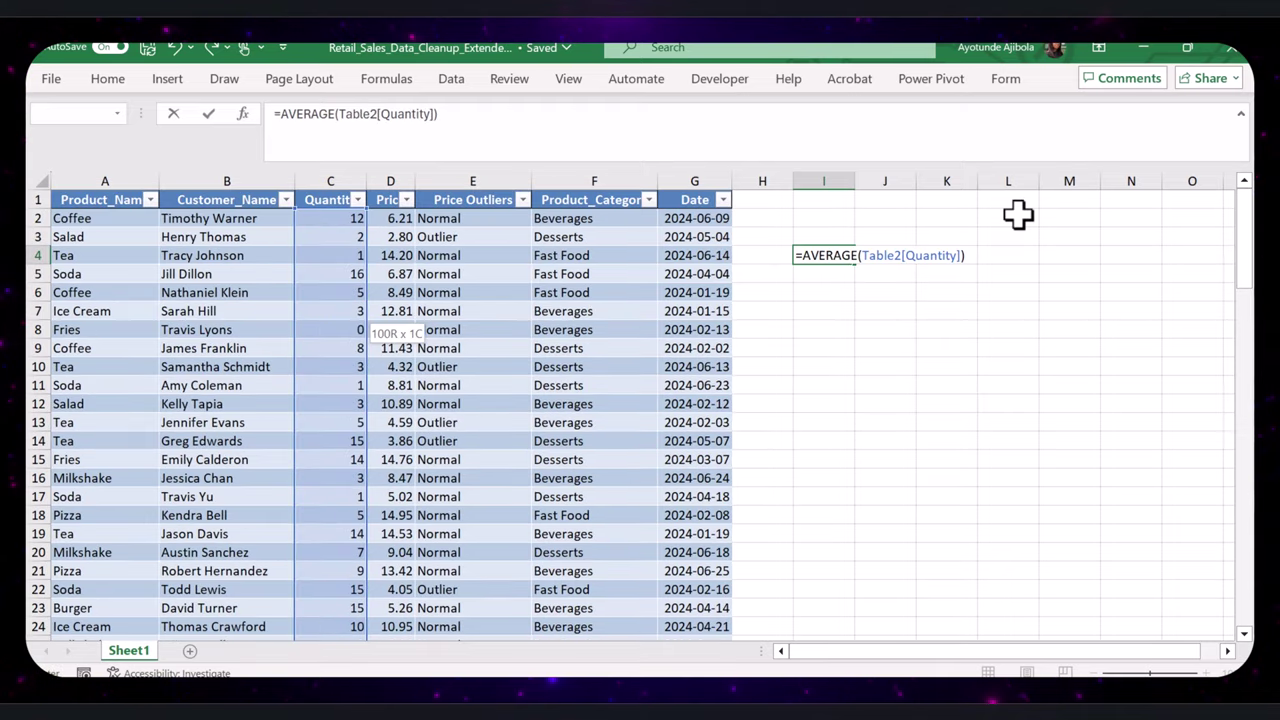
type(")")
key("Return")
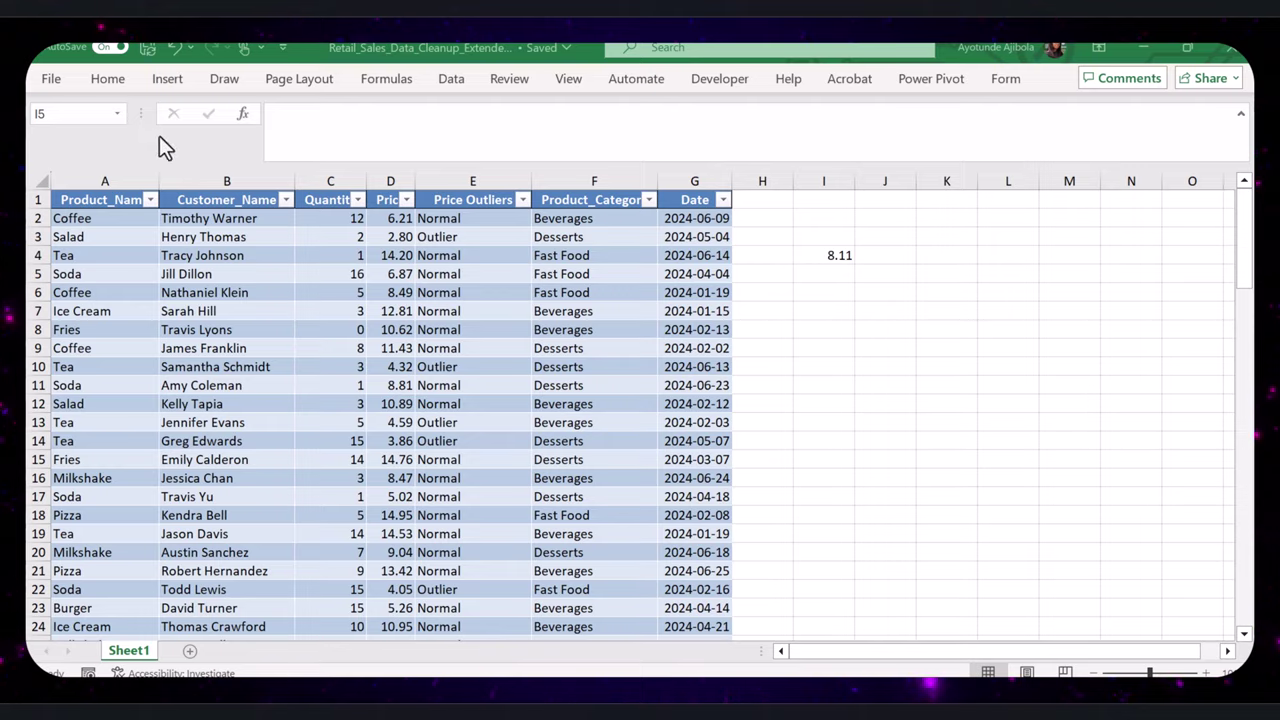
Step: Enable the Analysis ToolPak from the list of available Excel add-ins
left_click(51, 78)
left_click(86, 622)
left_click(201, 626)
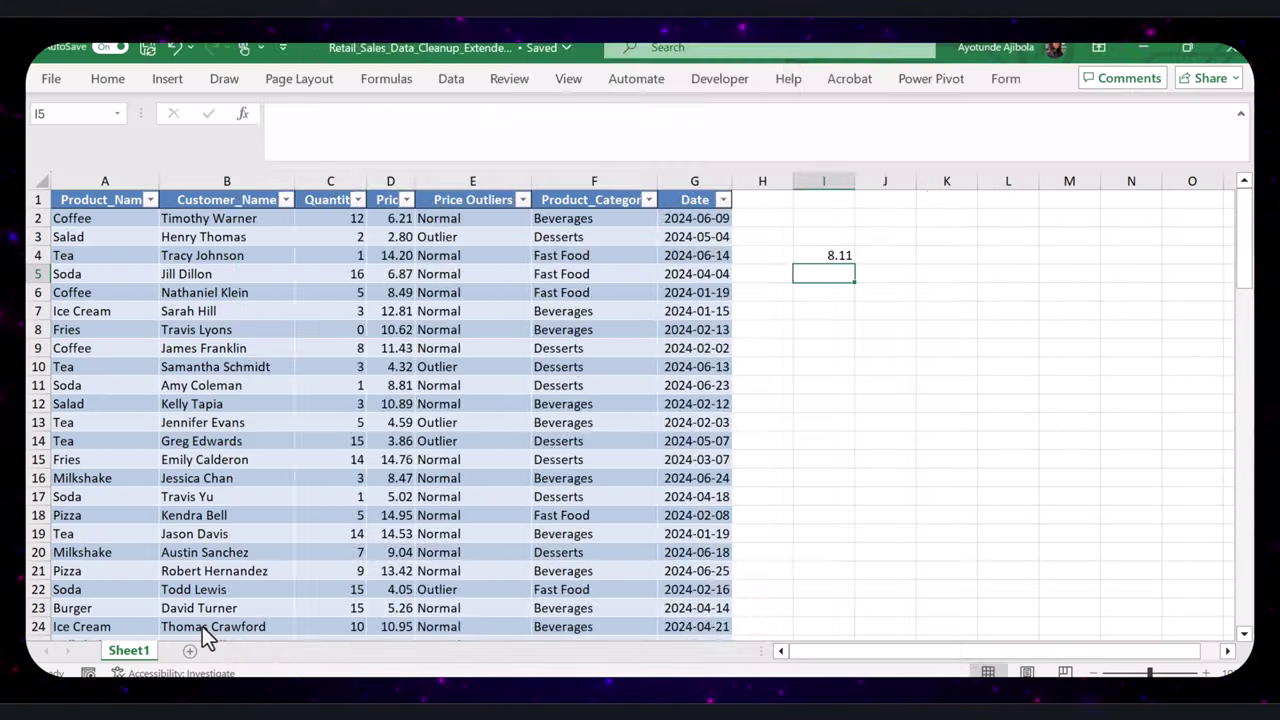
left_click(285, 358)
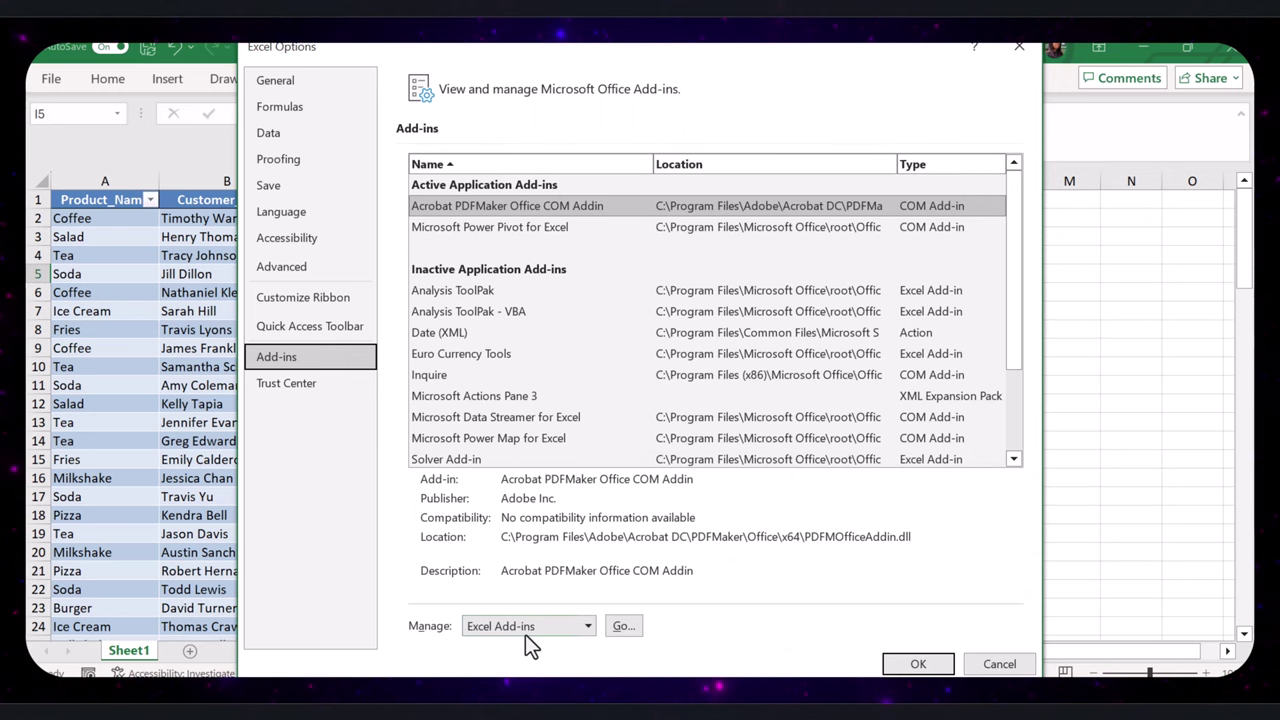
left_click(622, 627)
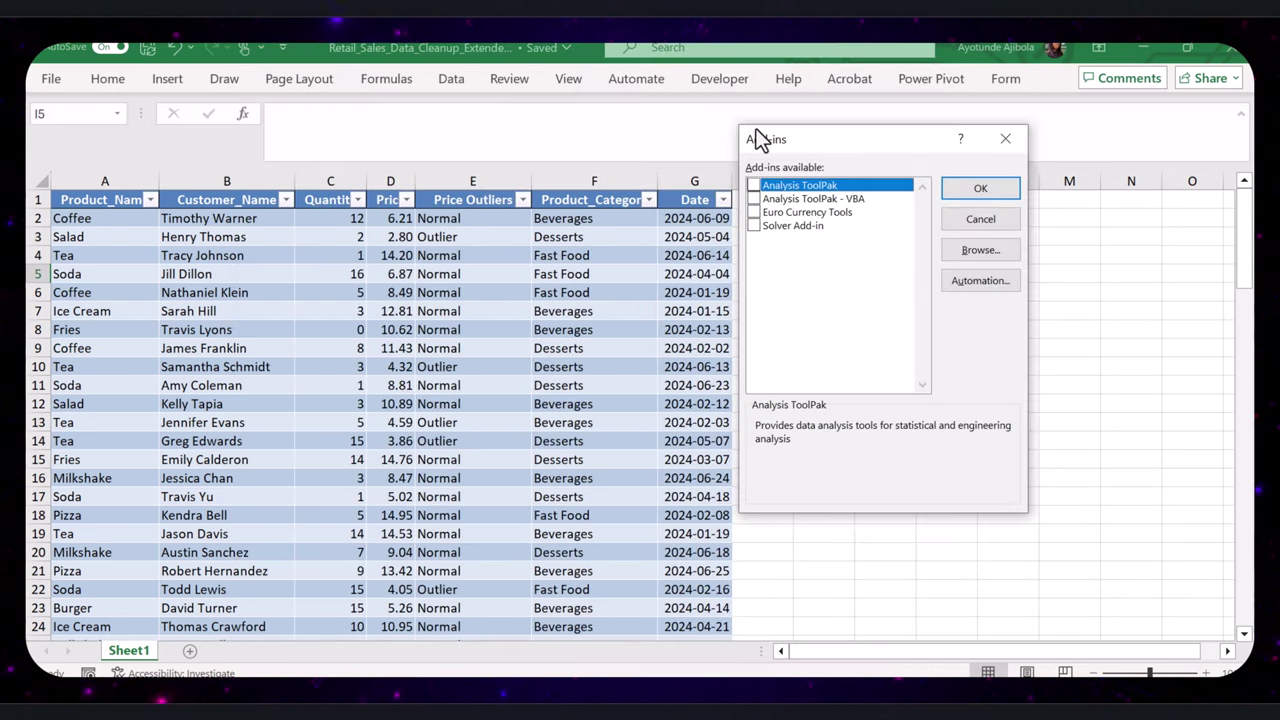
left_click(967, 191)
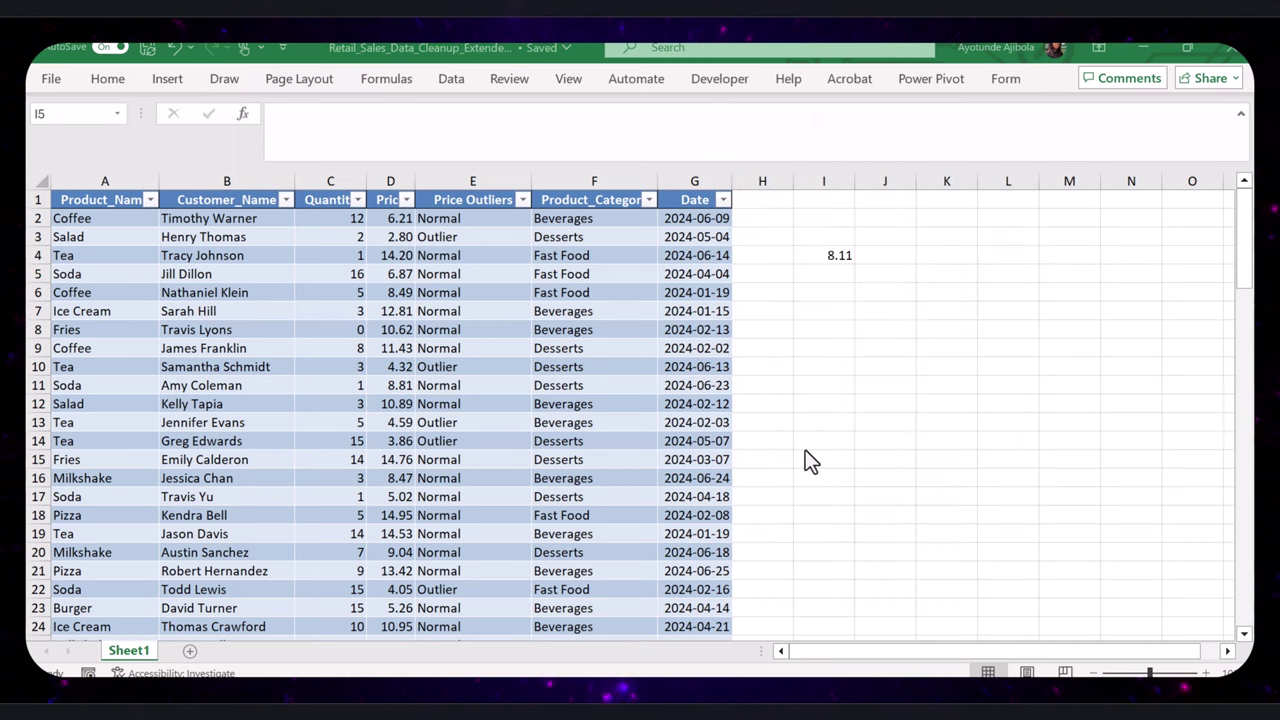
Step: Start a Descriptive Statistics analysis with the Quantity column, C1:C101 including its header, as the input range
left_click(445, 85)
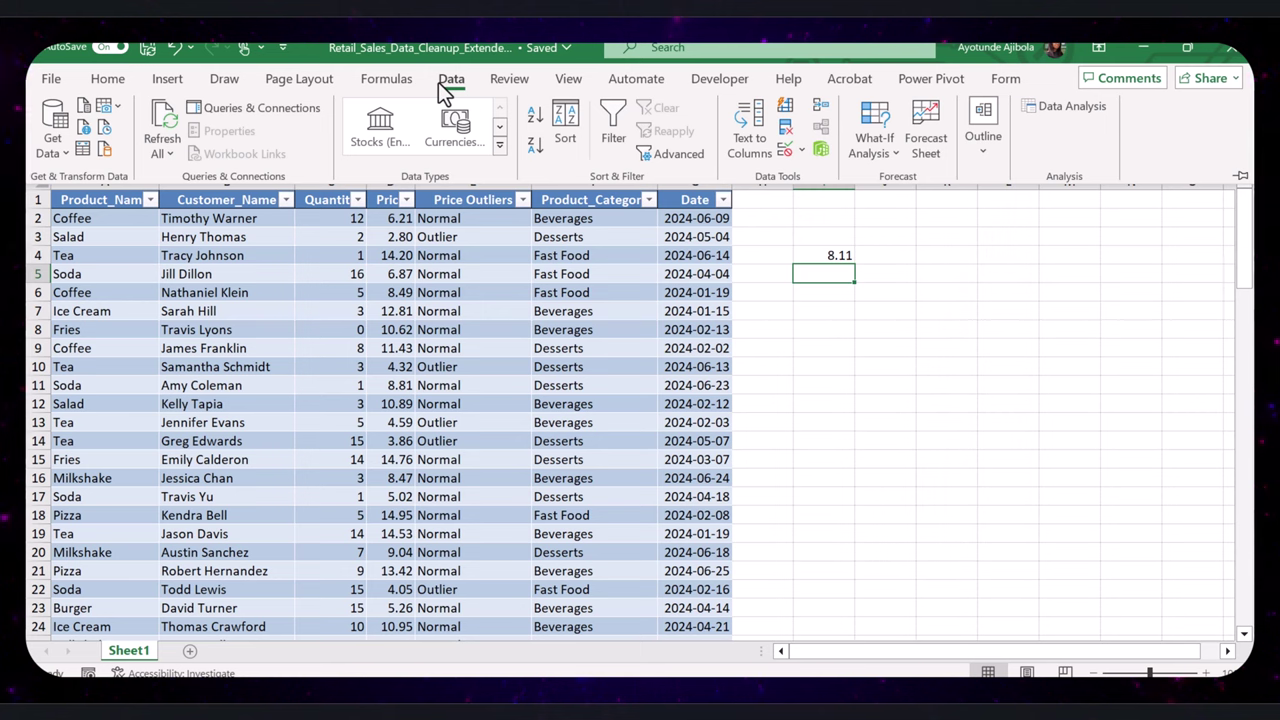
left_click(1062, 107)
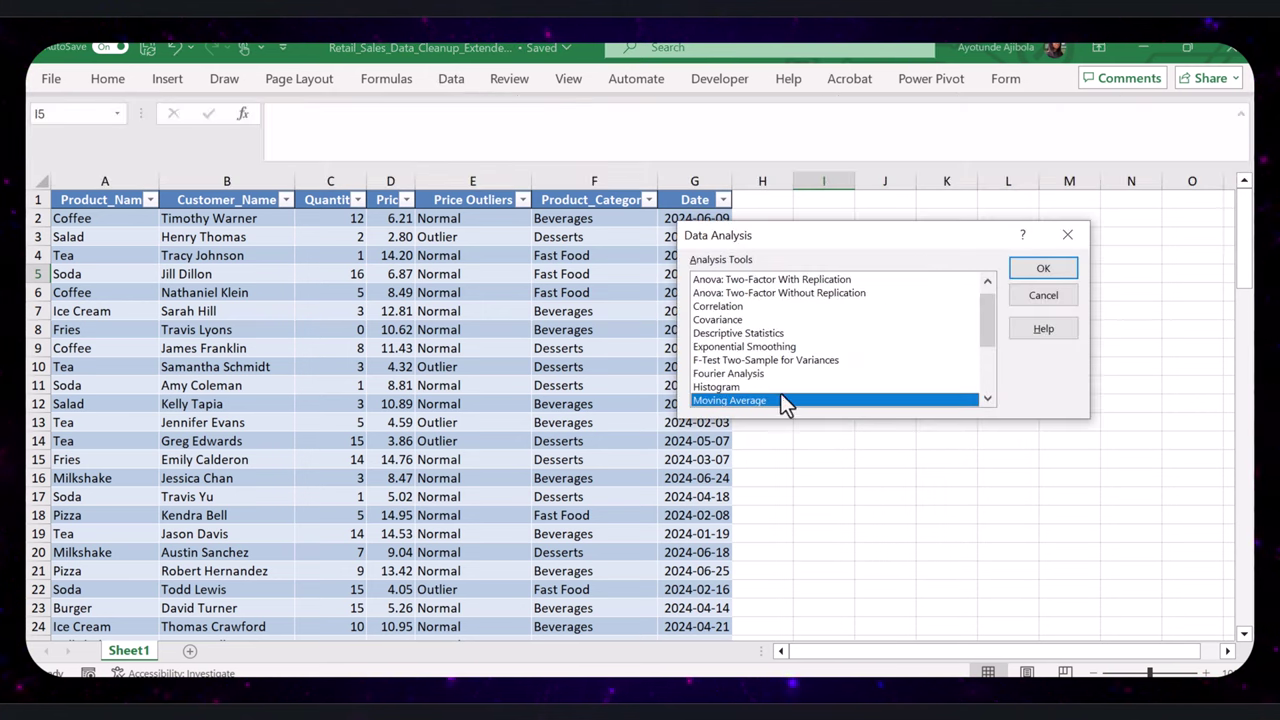
left_click(753, 336)
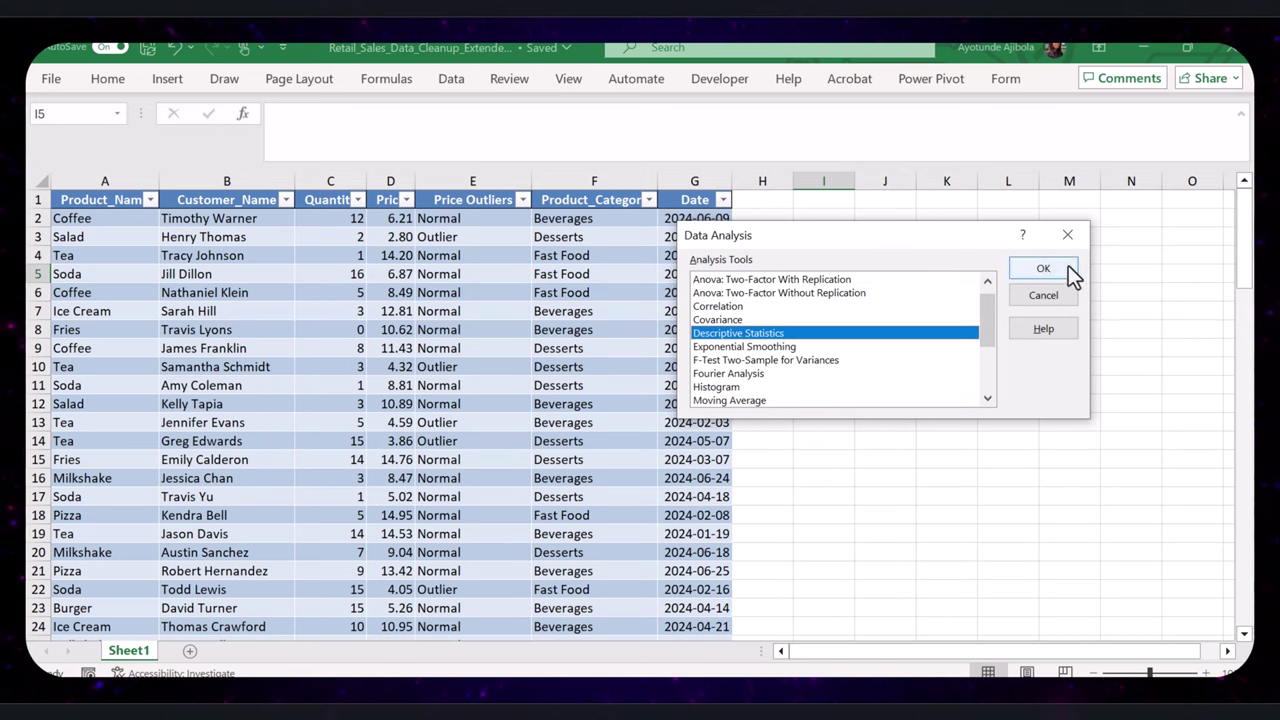
left_click(1043, 269)
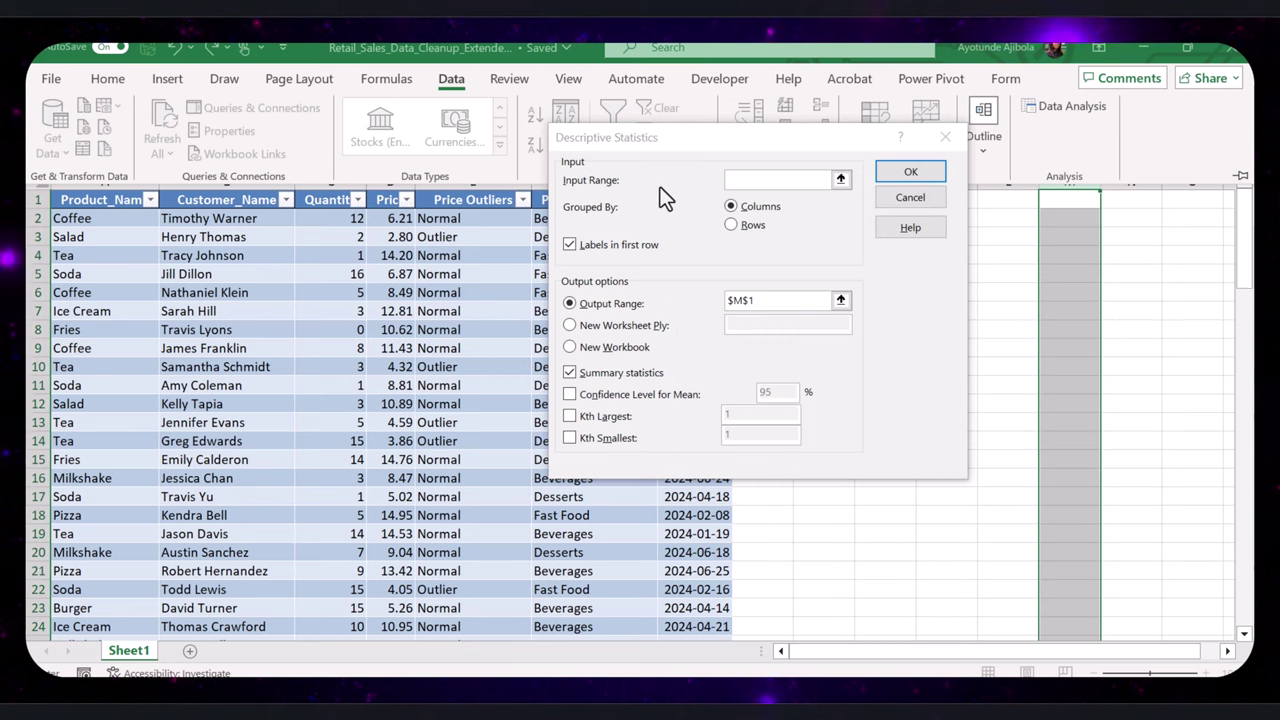
left_click(840, 180)
left_click_drag(329, 200, 330, 560)
key("ctrl+shift+Down")
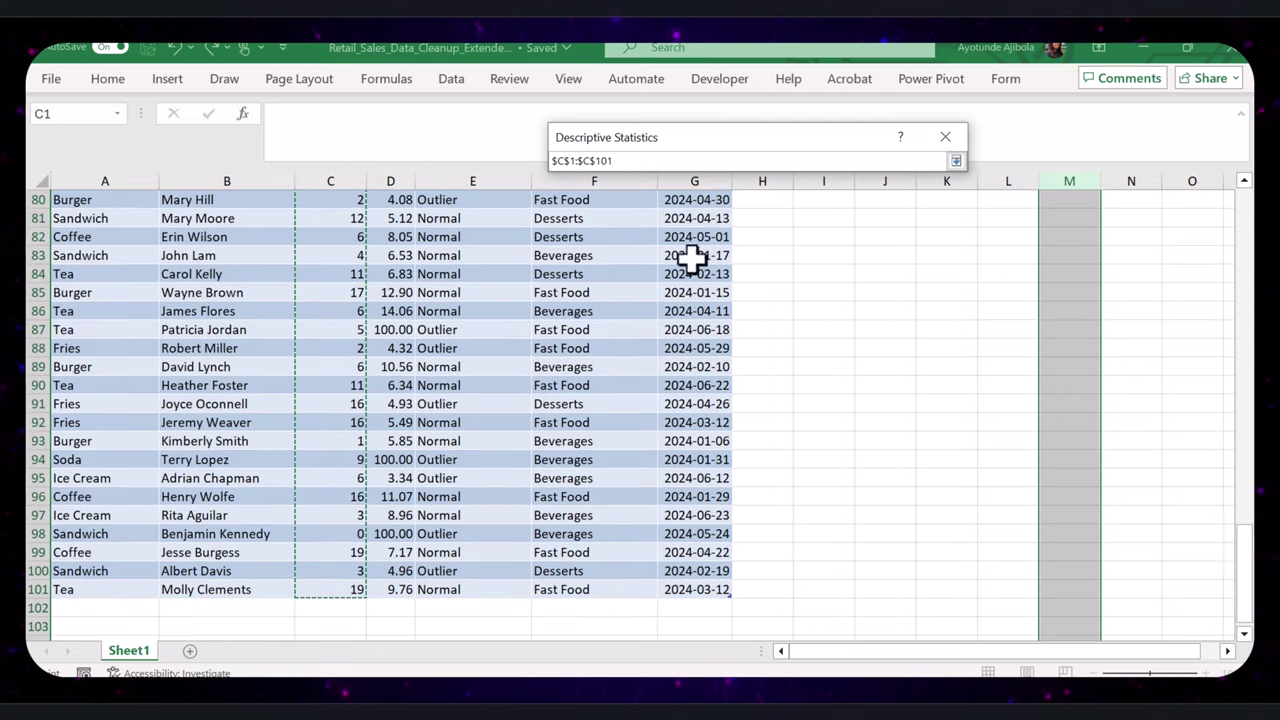
left_click(956, 160)
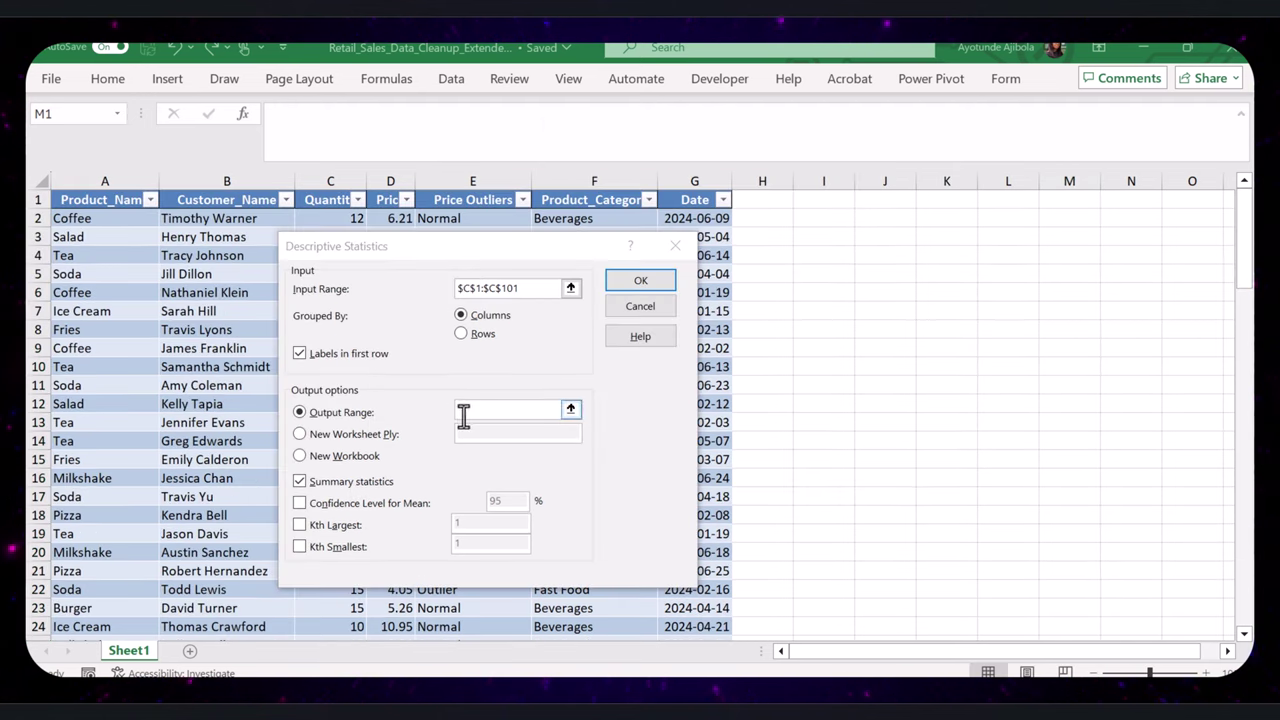
Step: Output the Quantity summary statistics starting at cell I1 and widen column I to fit its labels
left_click(571, 410)
left_click(823, 200)
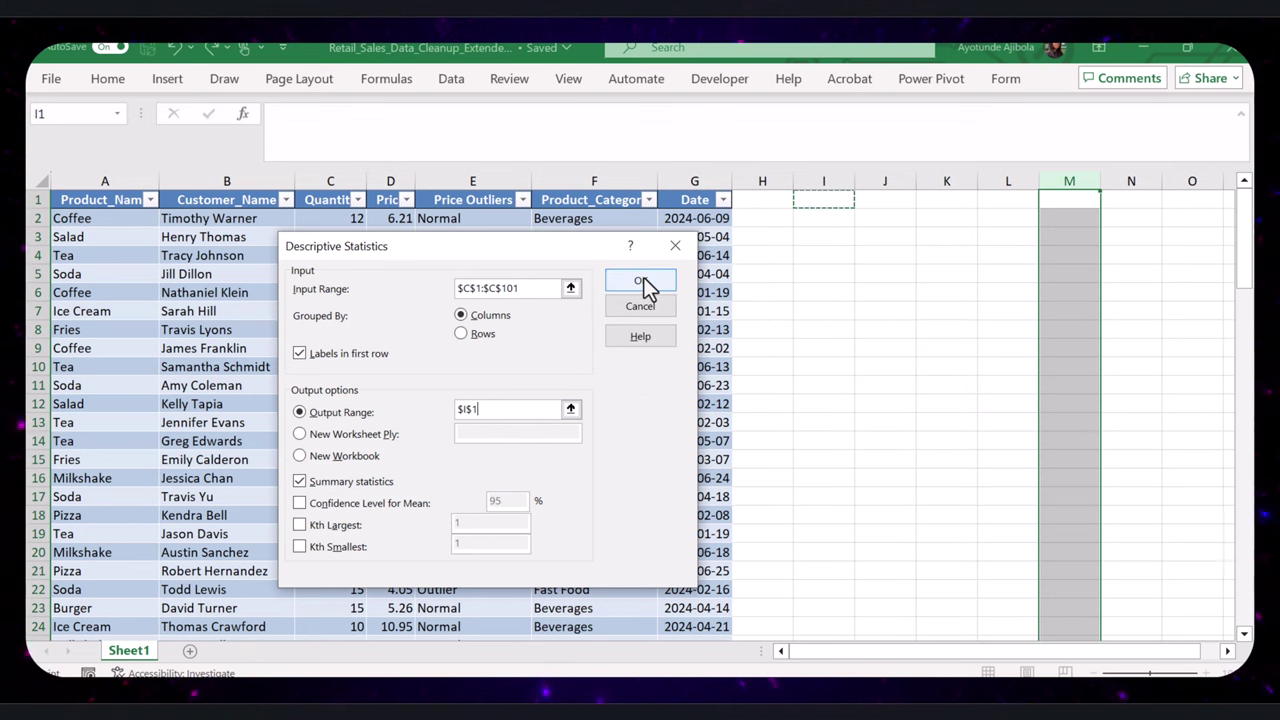
left_click(642, 281)
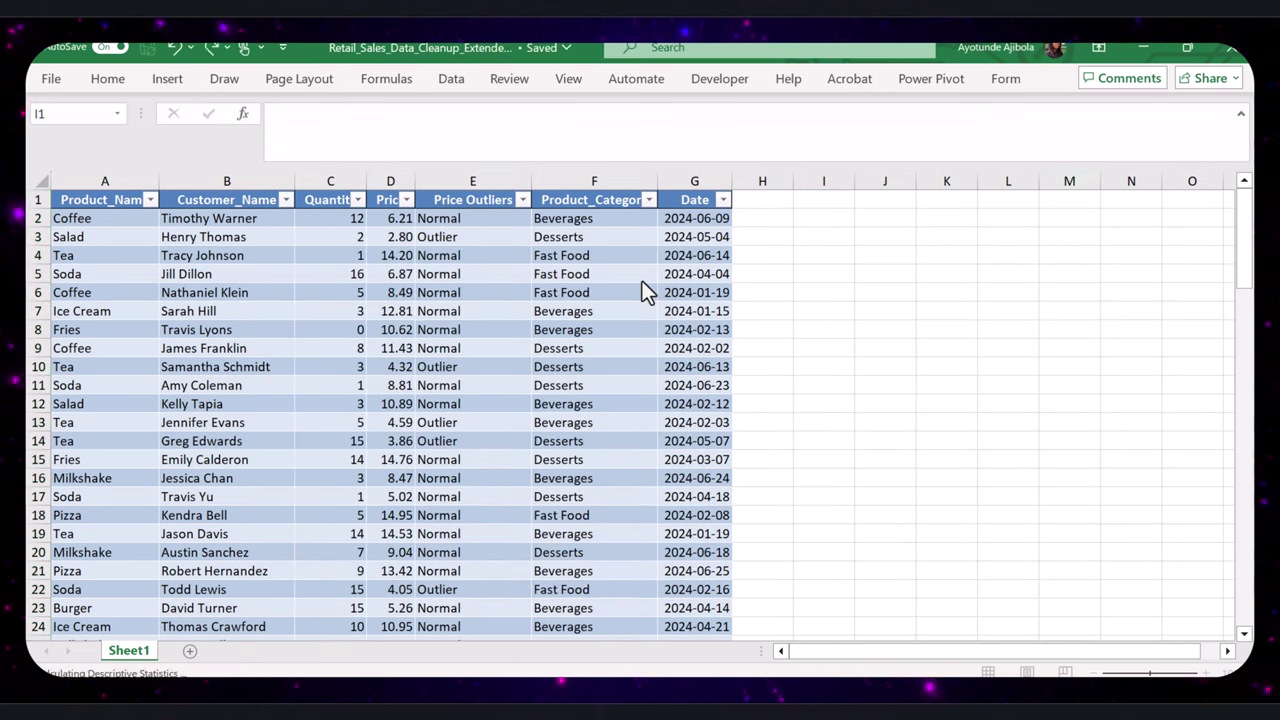
double_click(855, 180)
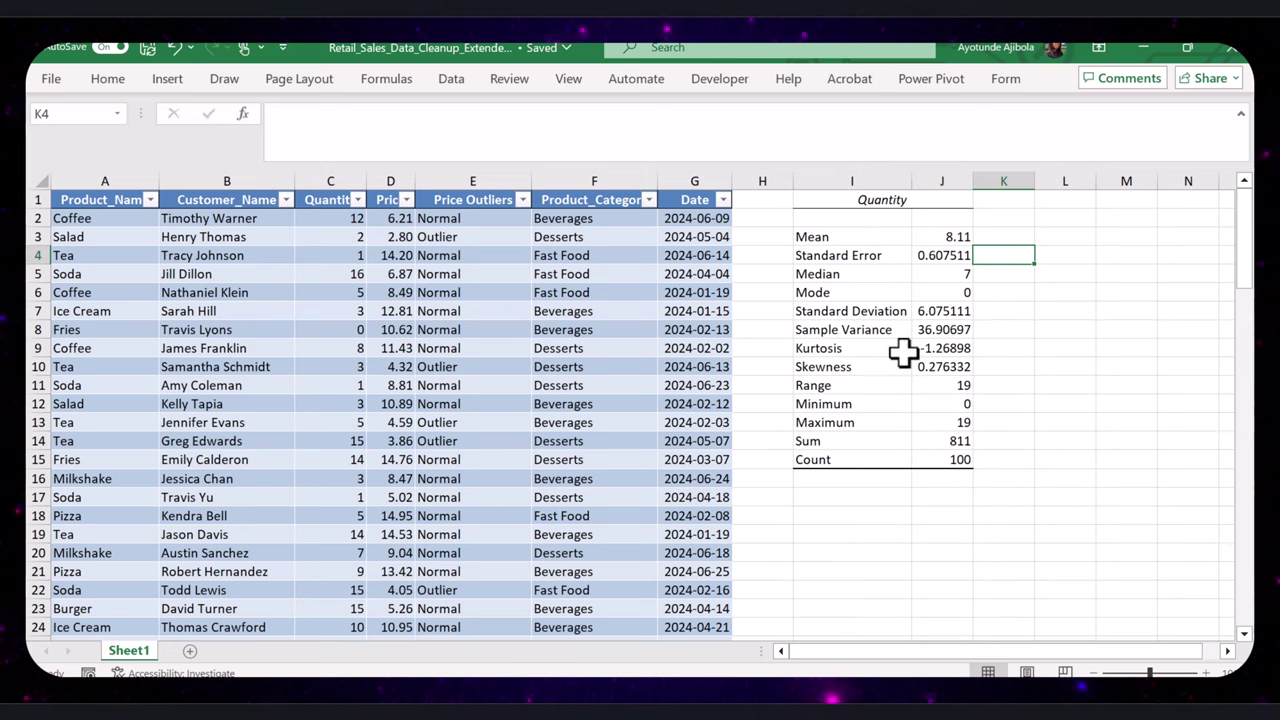
Step: Start another Descriptive Statistics analysis with the Price column, D1:D101 including its header, as the input range
key("ctrl+Up")
key("Right")
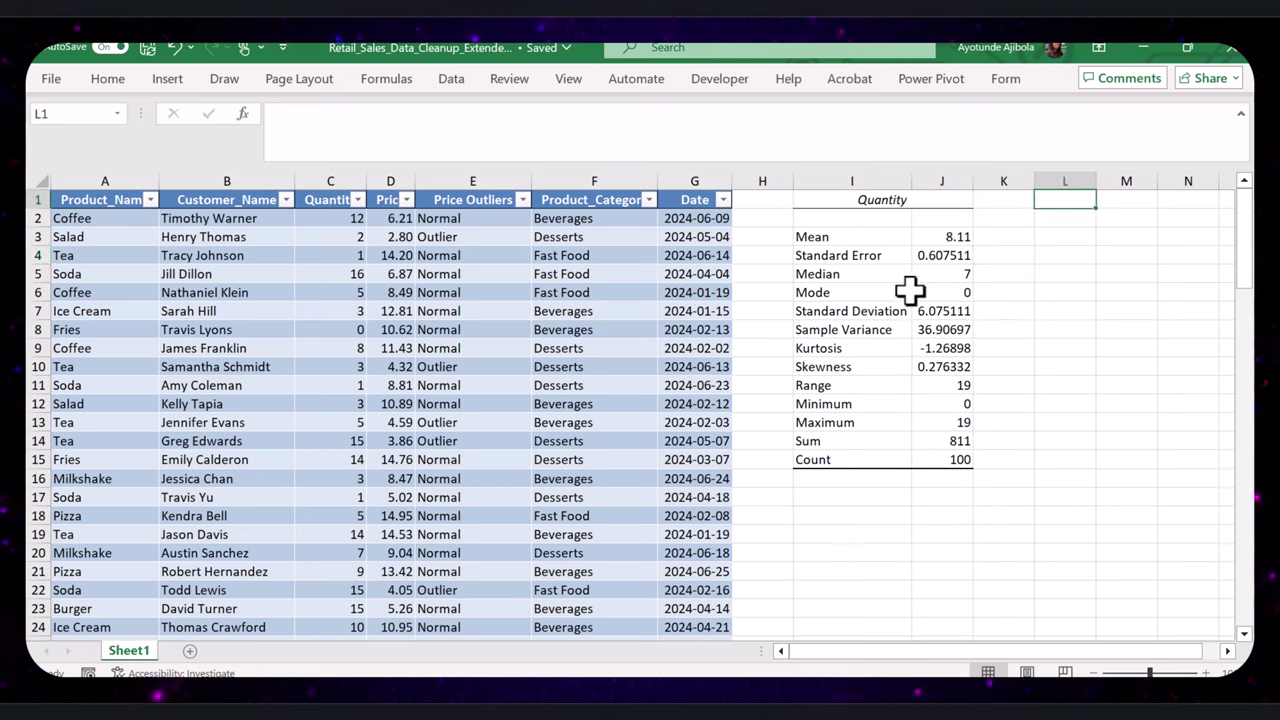
left_click(452, 88)
left_click(1054, 107)
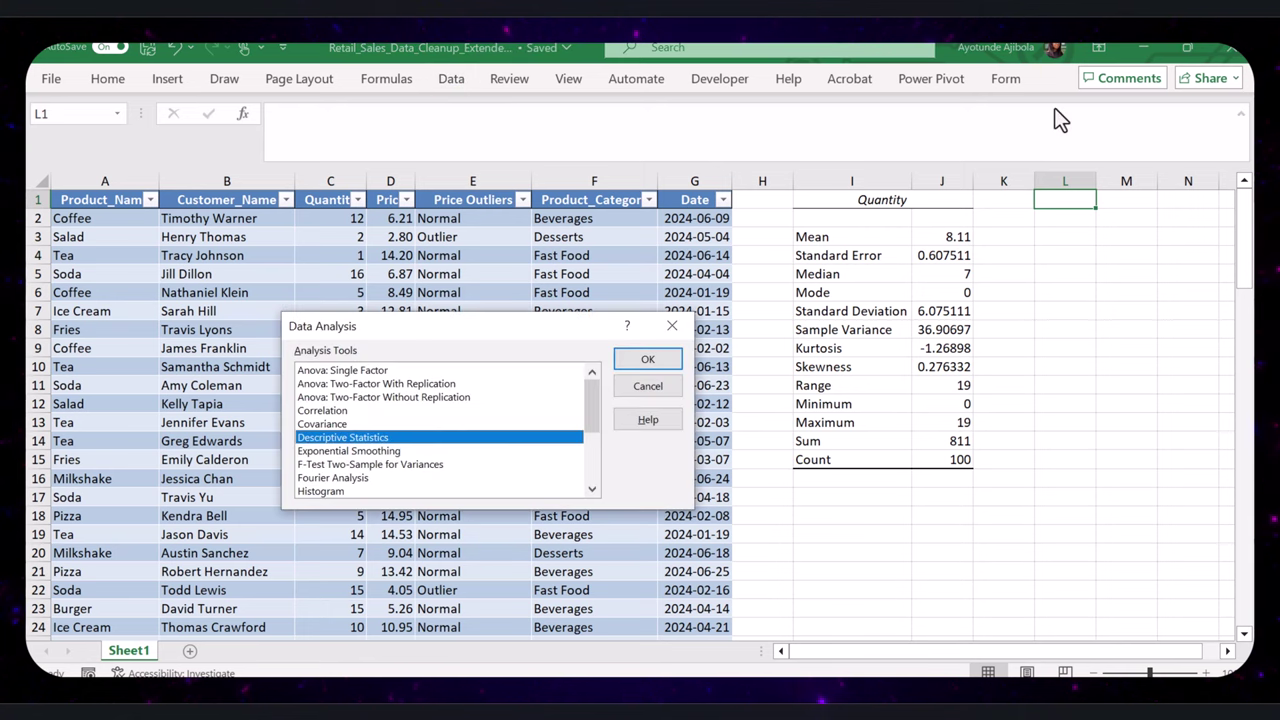
left_click(647, 358)
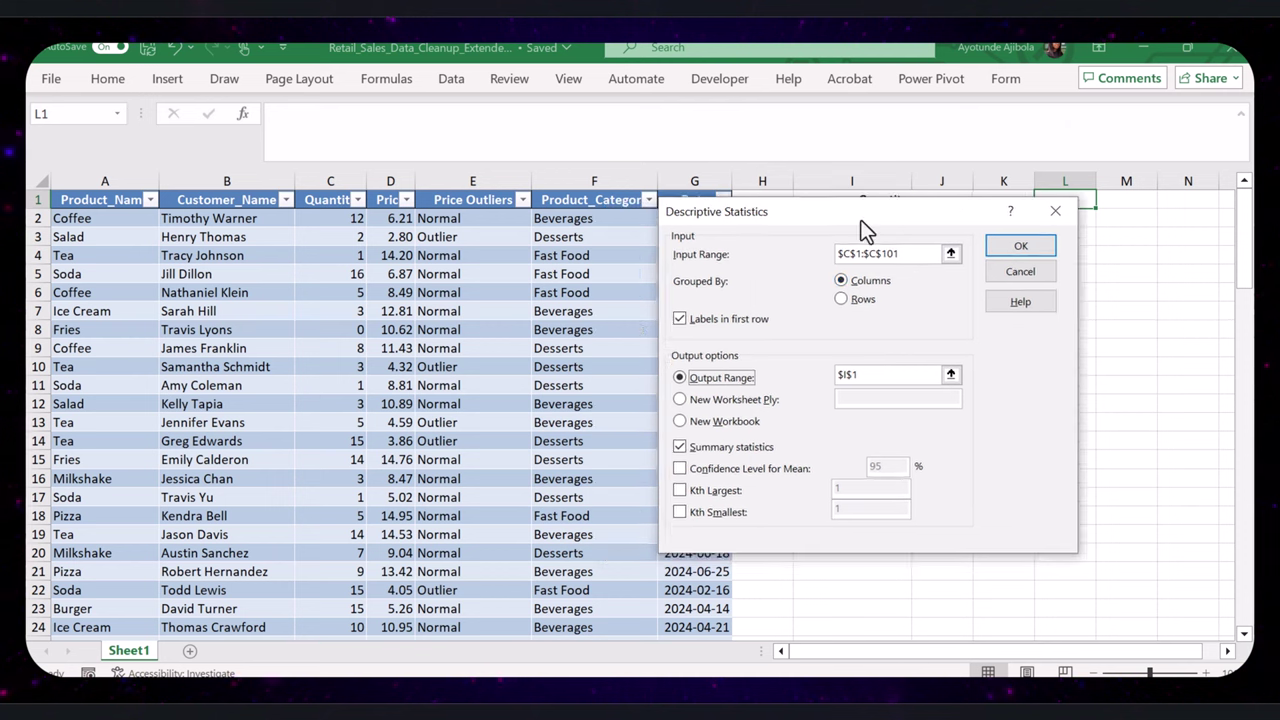
left_click(953, 255)
left_click_drag(390, 199, 409, 609)
key("Return")
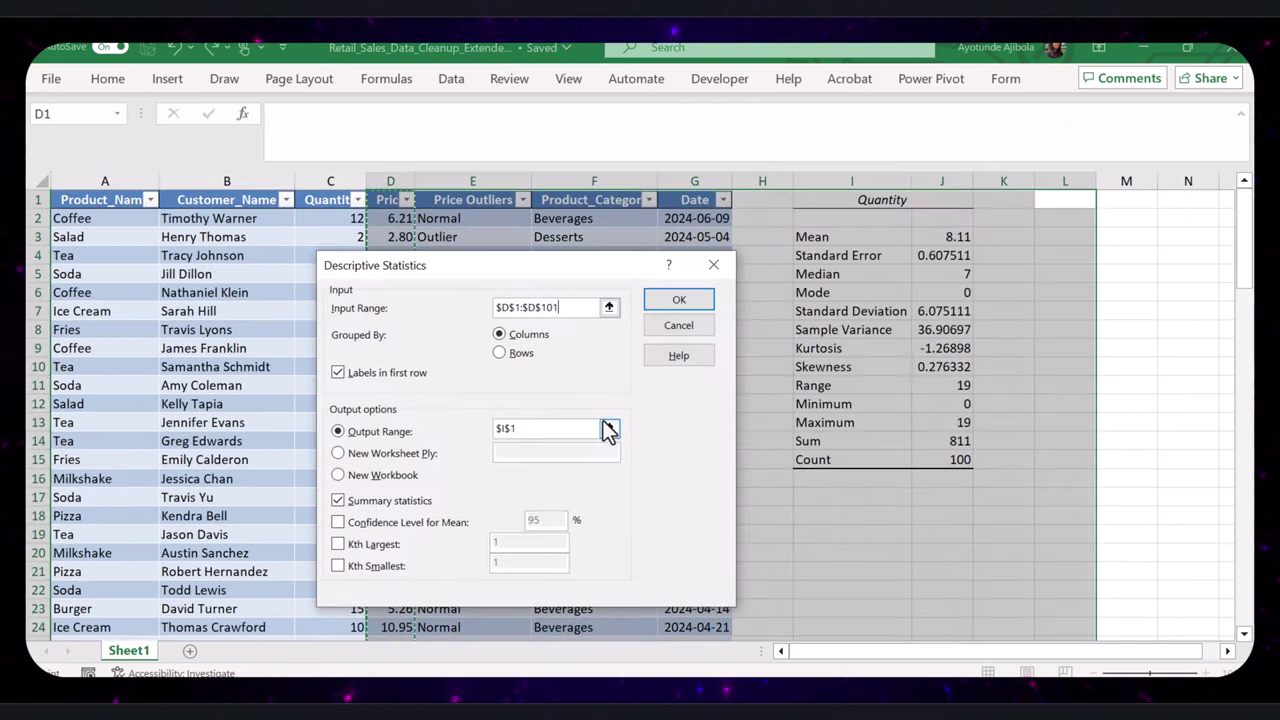
Step: Output the Price summary statistics starting at cell L1 and widen column L to fit its labels
left_click(609, 428)
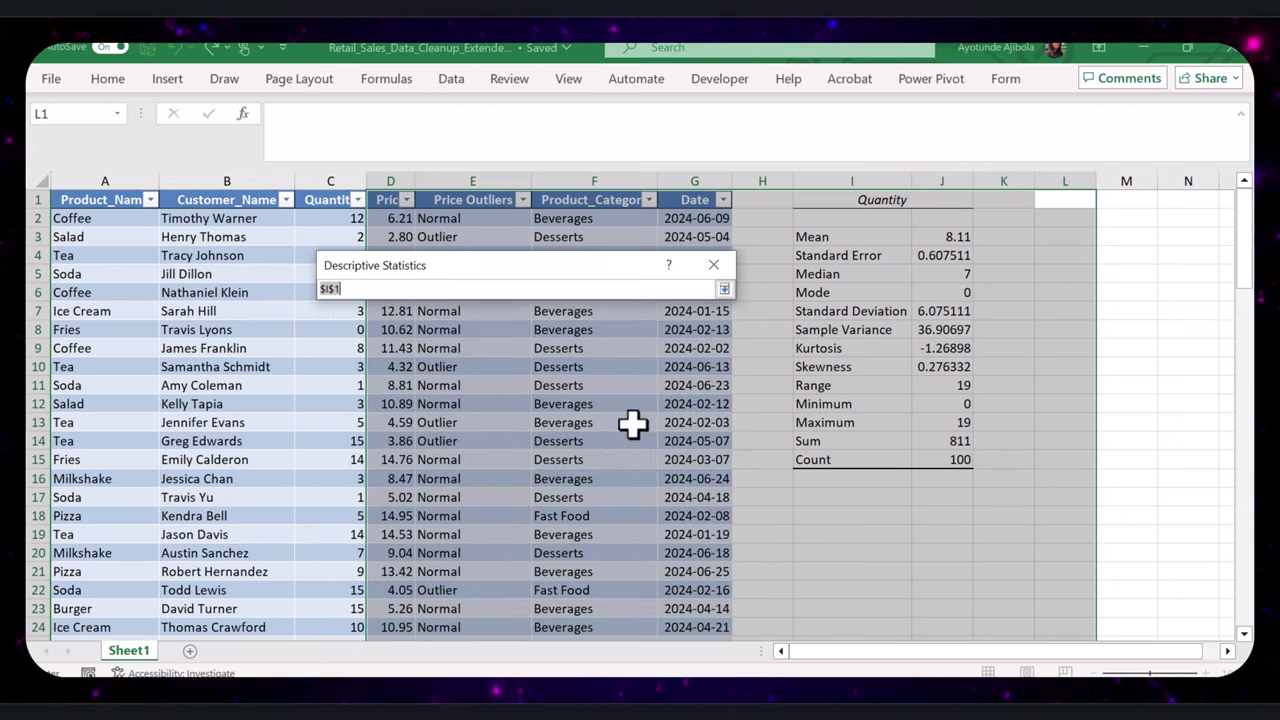
left_click(1065, 199)
left_click(723, 288)
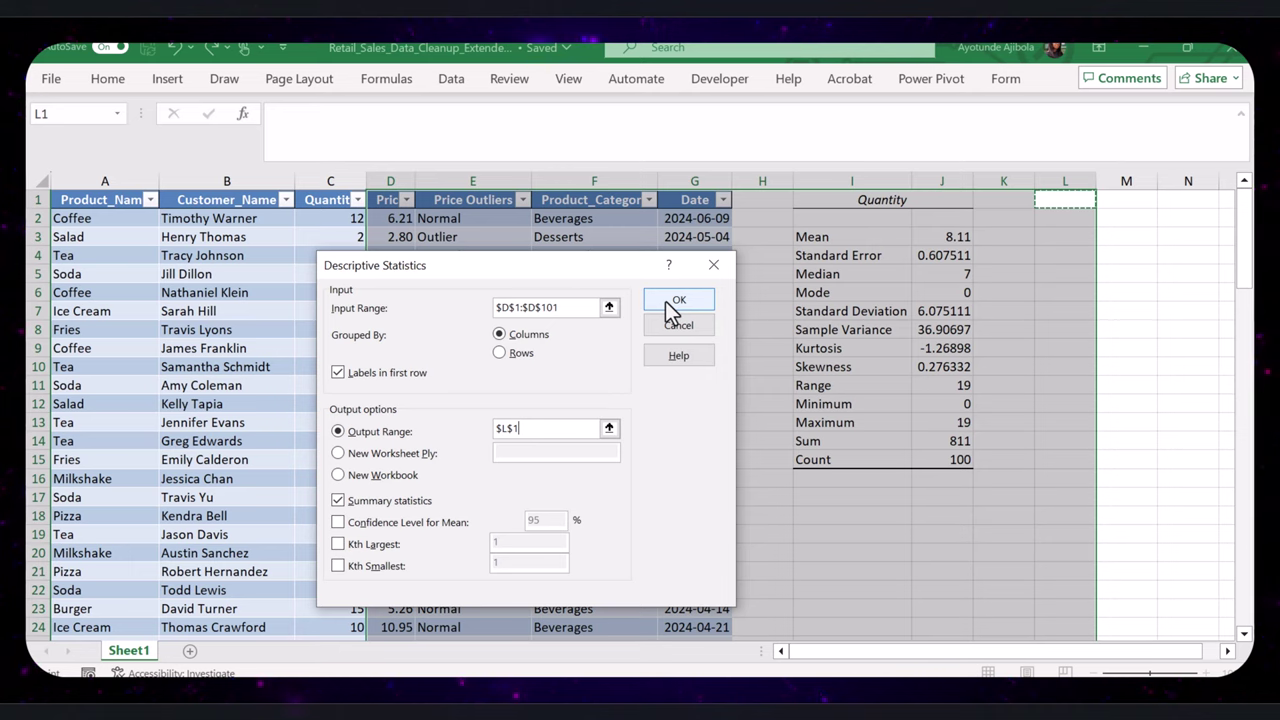
left_click(667, 302)
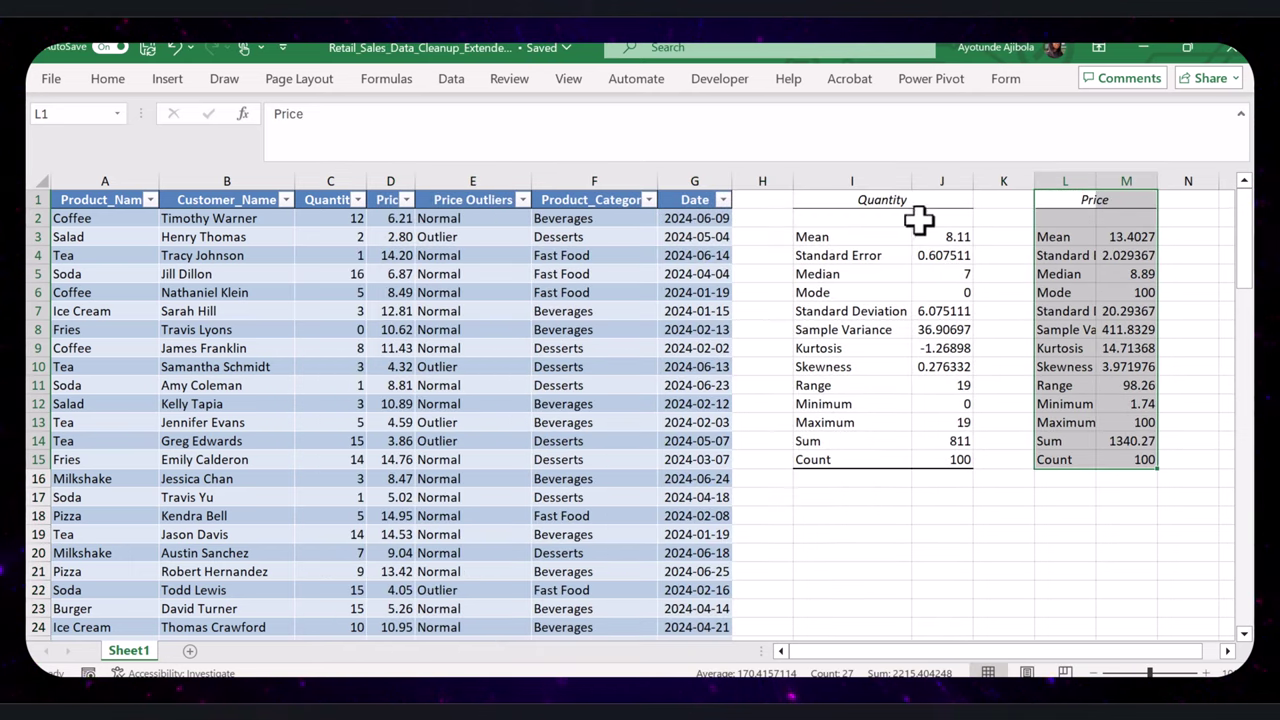
double_click(1099, 181)
Step: Review the Quantity statistics from the mean down to the standard deviation
scroll(752, 236, "right", 1)
left_click(752, 236)
left_click(760, 255)
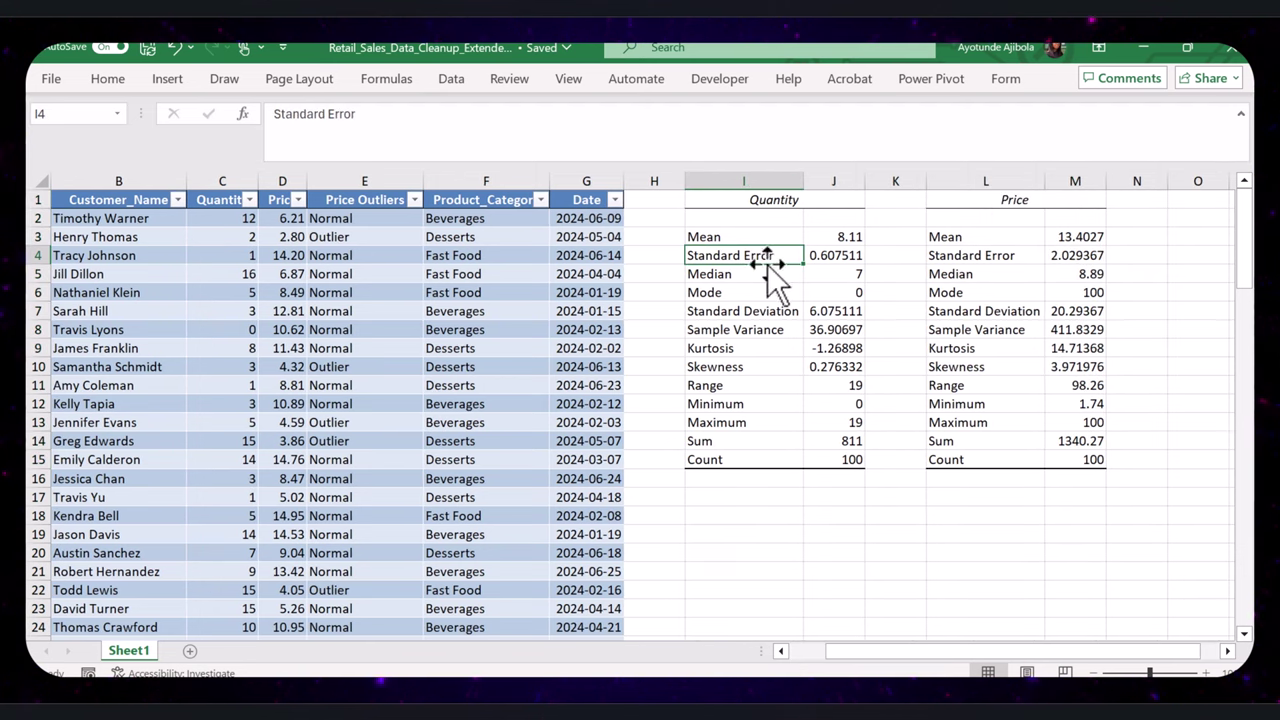
left_click(738, 276)
left_click(748, 293)
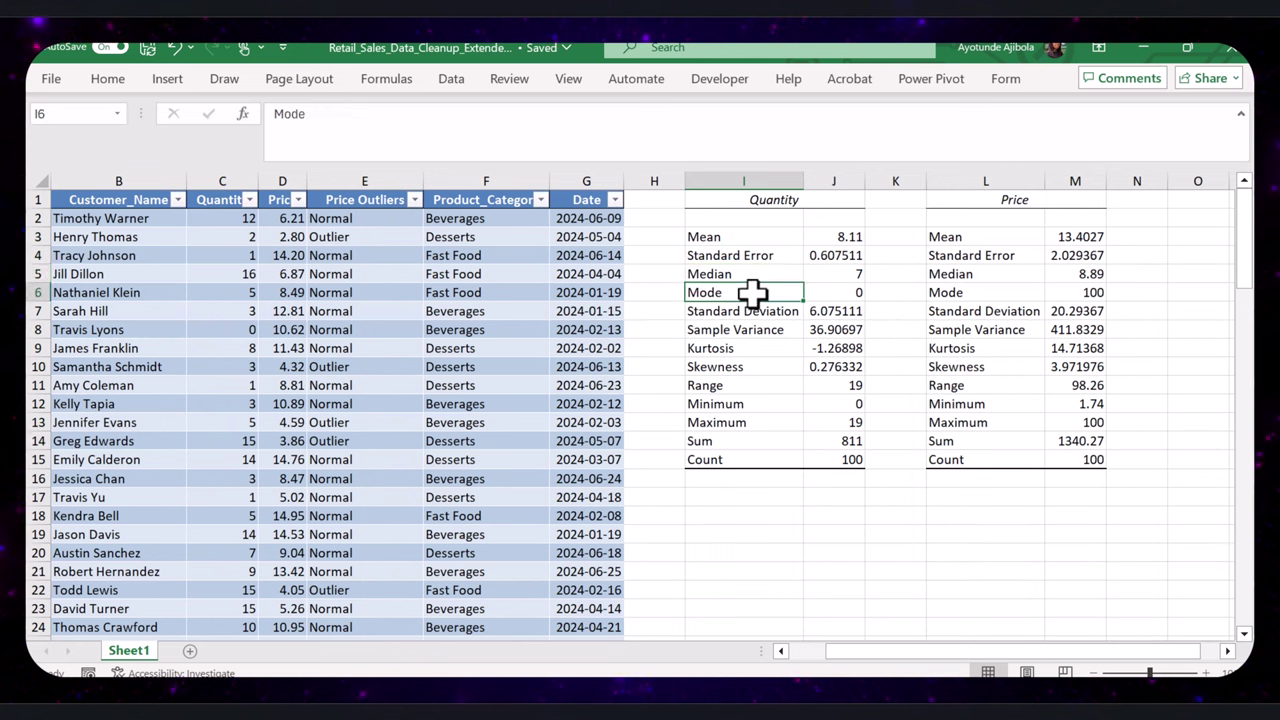
left_click(752, 310)
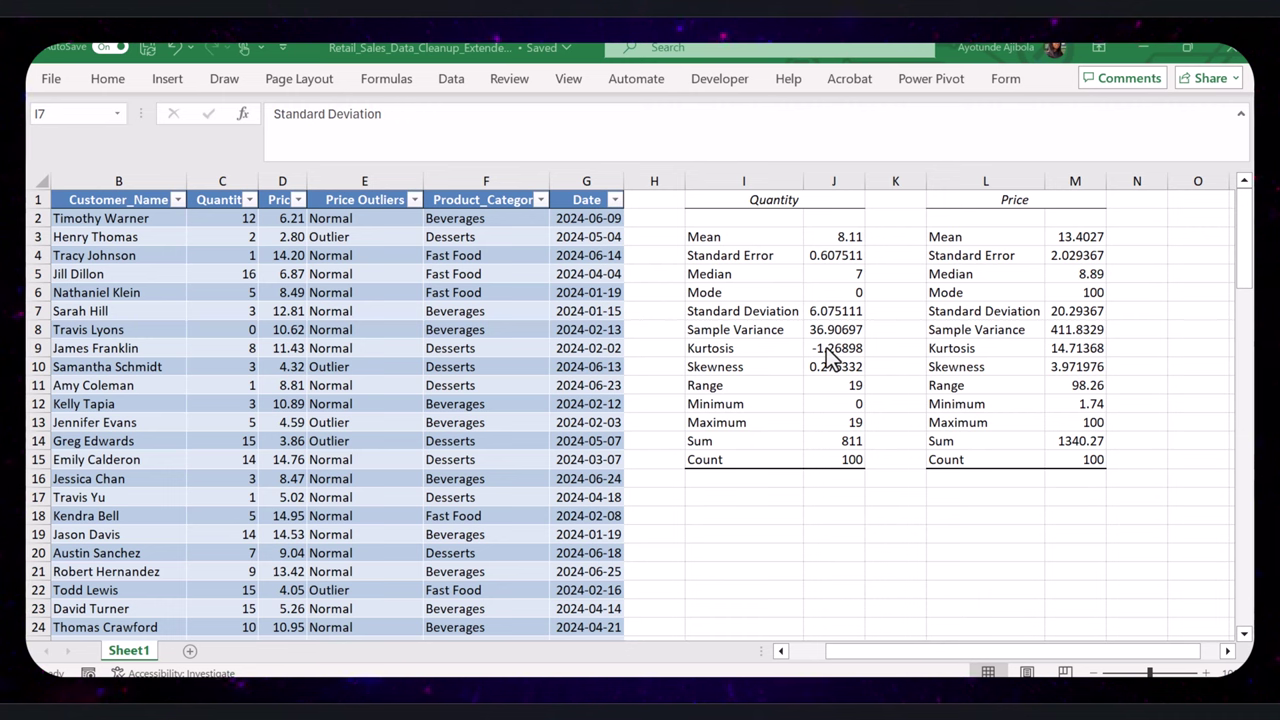
Step: Insert a table column between Price Outliers and Product_Category and head it Revenue
left_click(470, 292)
left_click(488, 172)
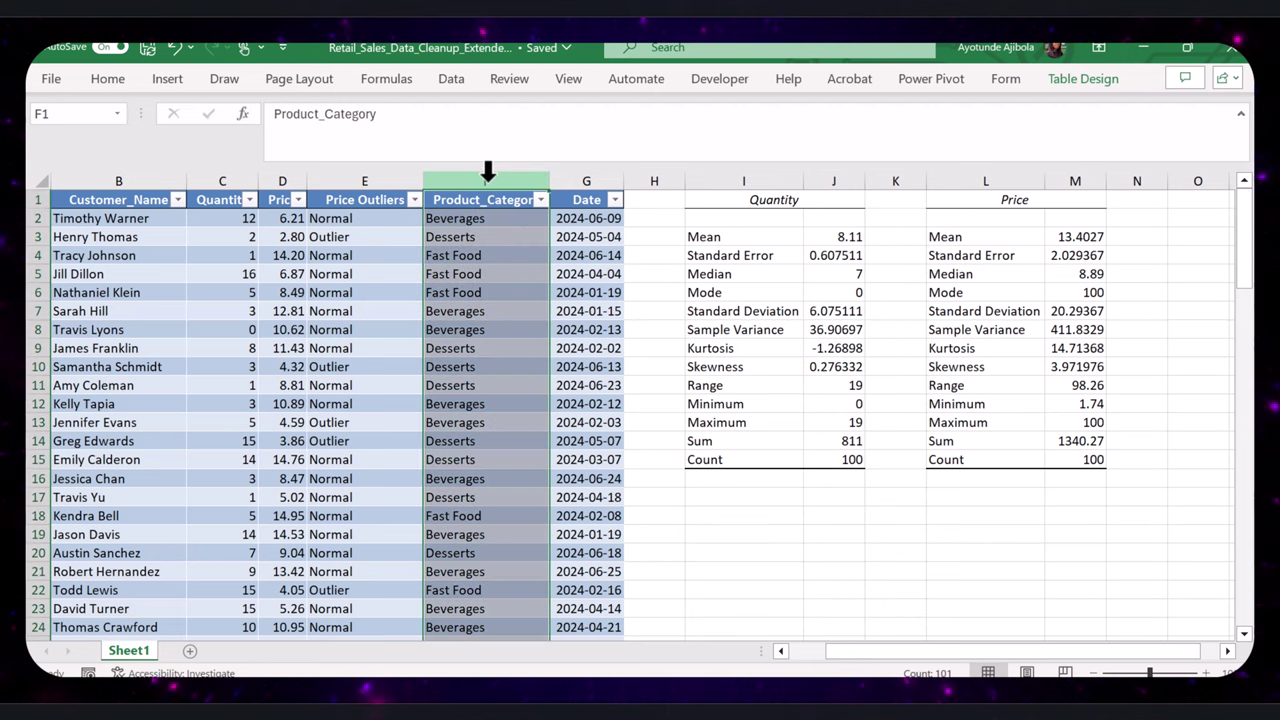
right_click(488, 174)
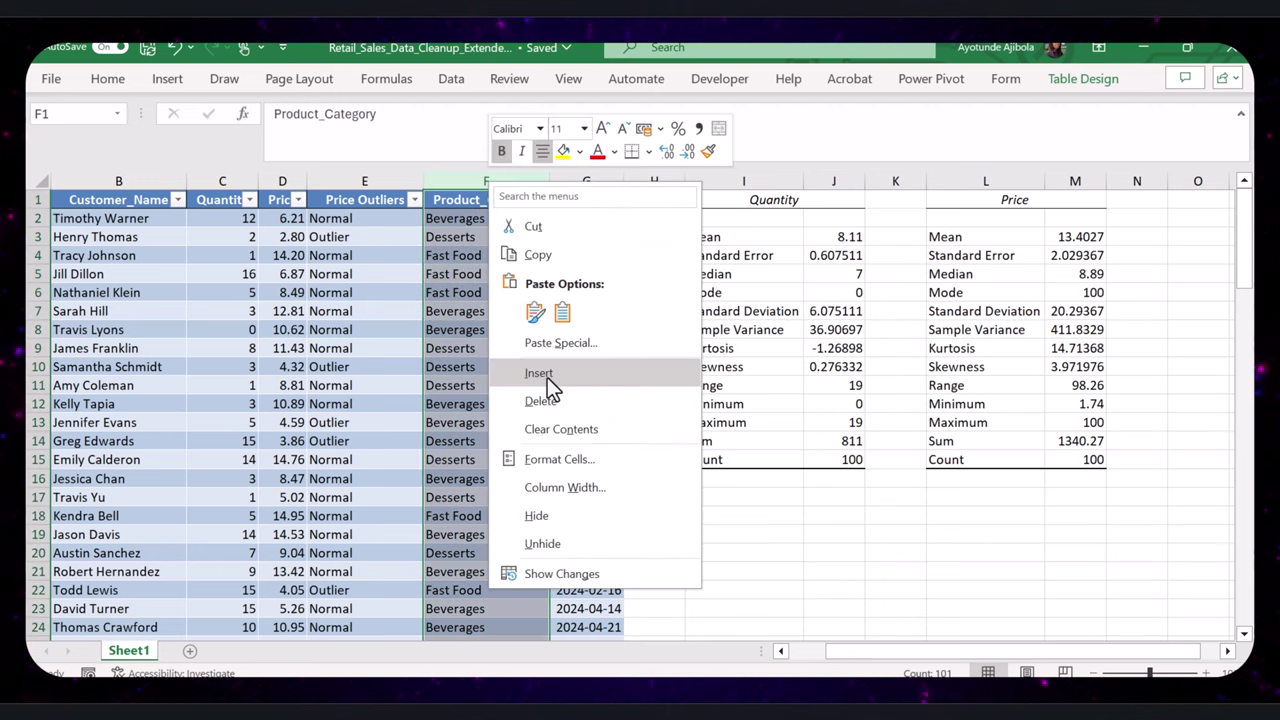
left_click(547, 377)
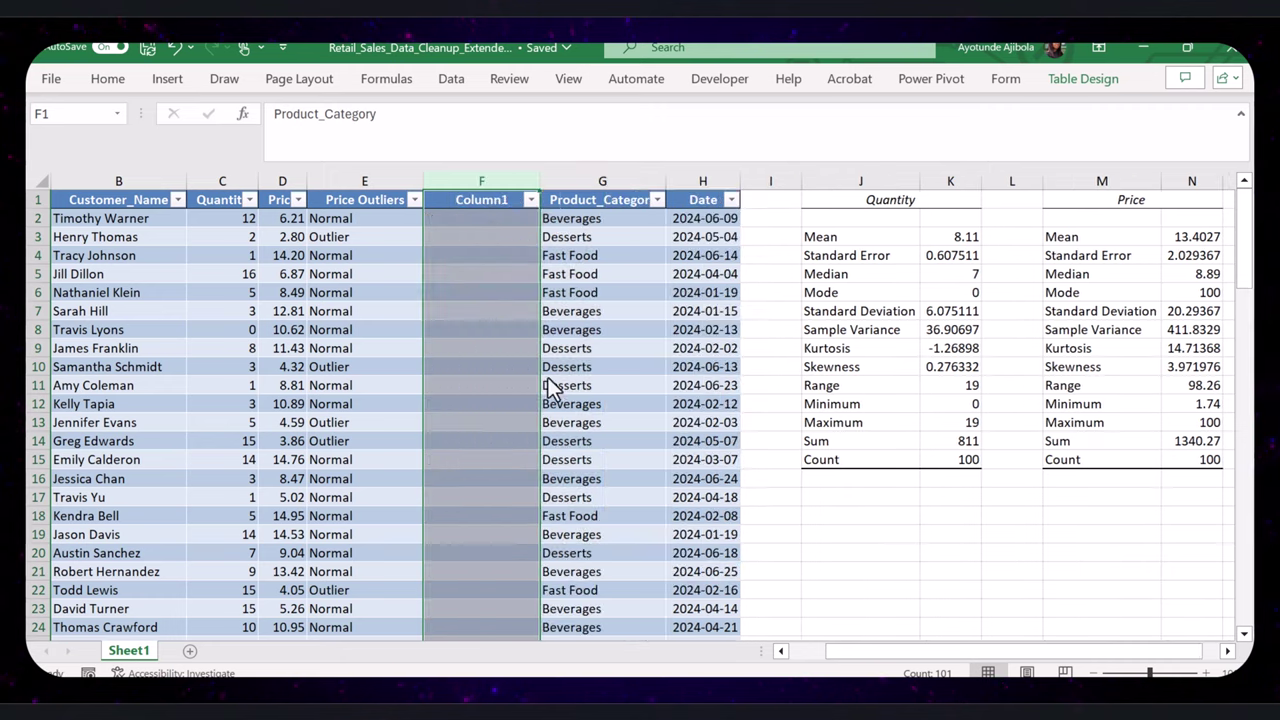
left_click(481, 205)
left_click(482, 200)
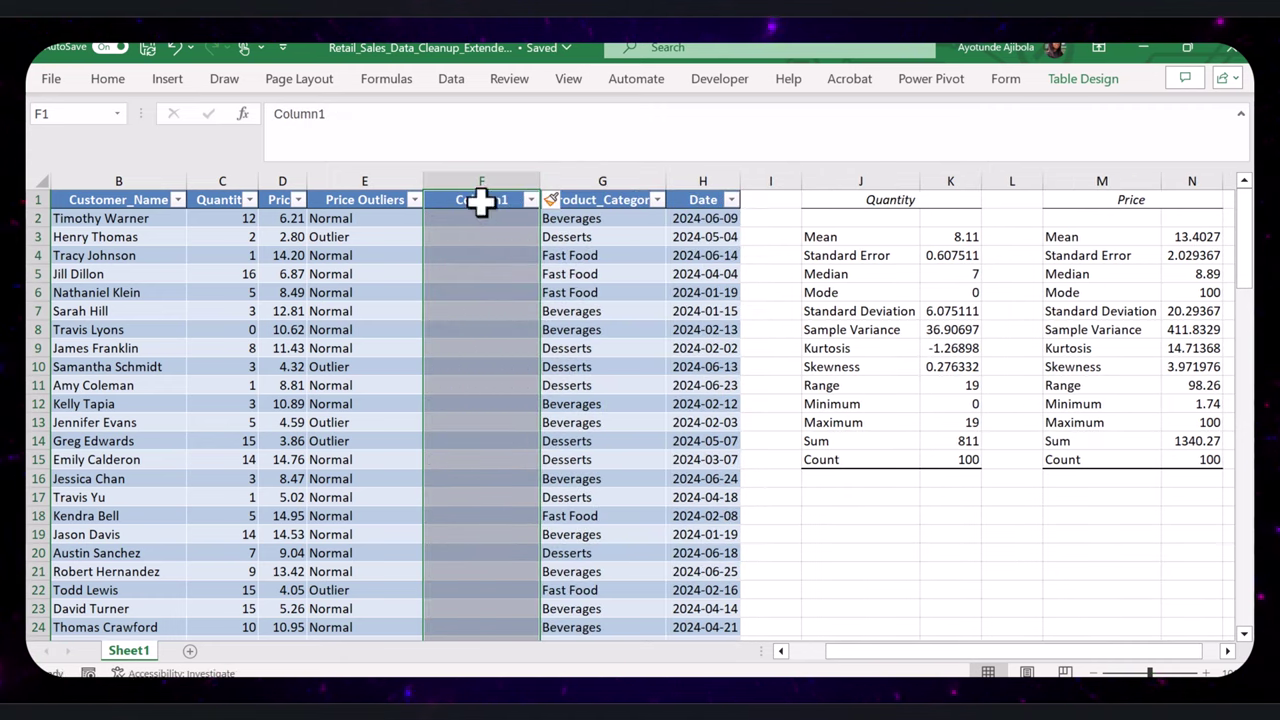
type("Revenue")
key("Return")
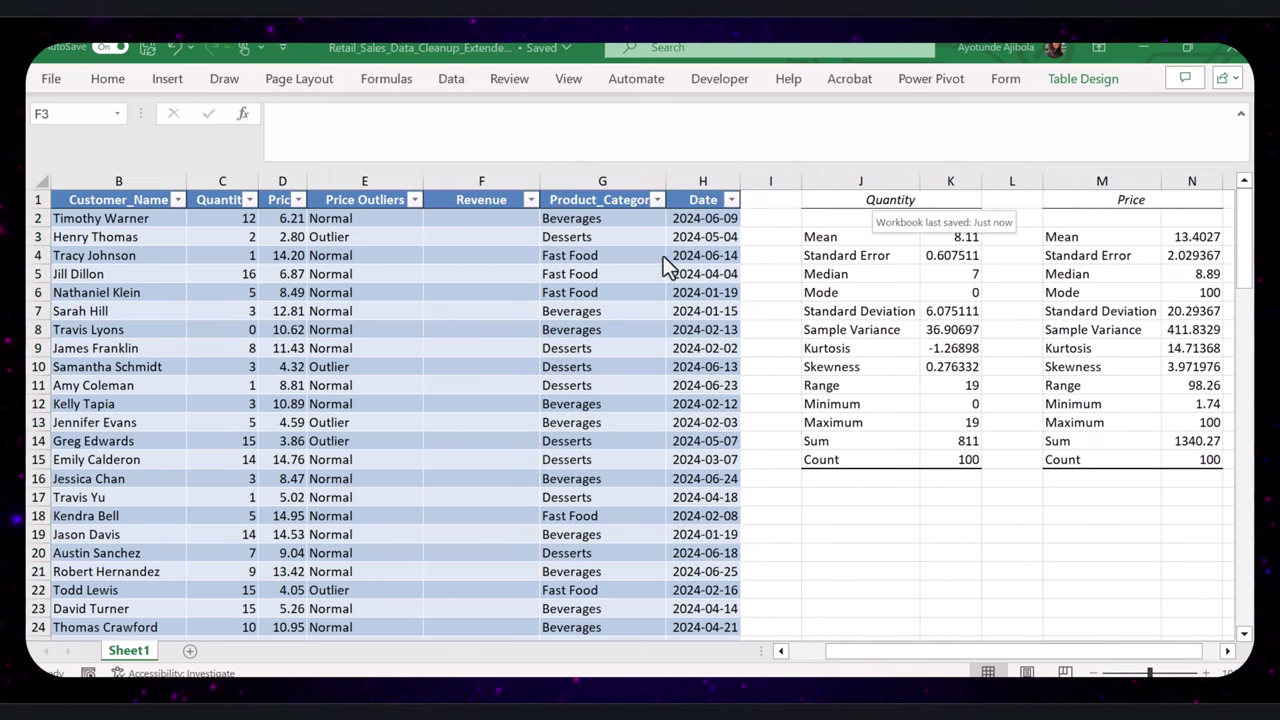
Step: Fill the Revenue column with quantity times price by entering =C2*D2 in F2
left_click(491, 217)
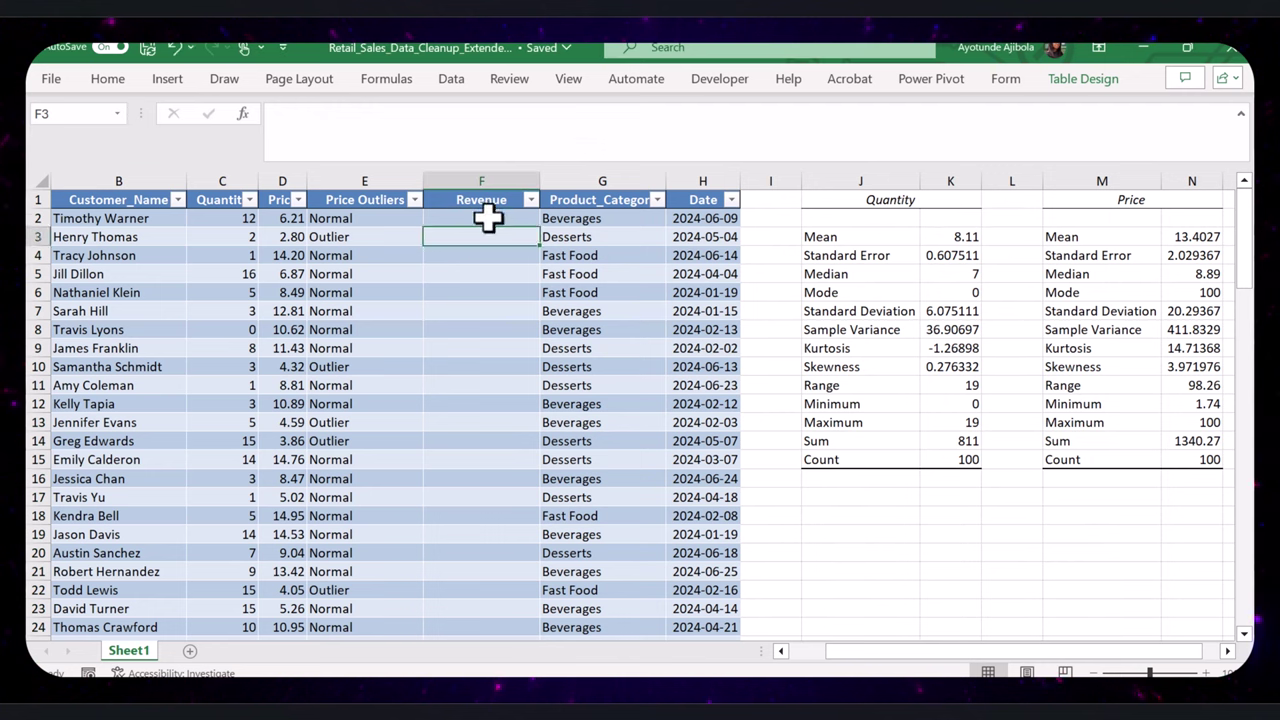
type("=C2*D2")
left_click(364, 404)
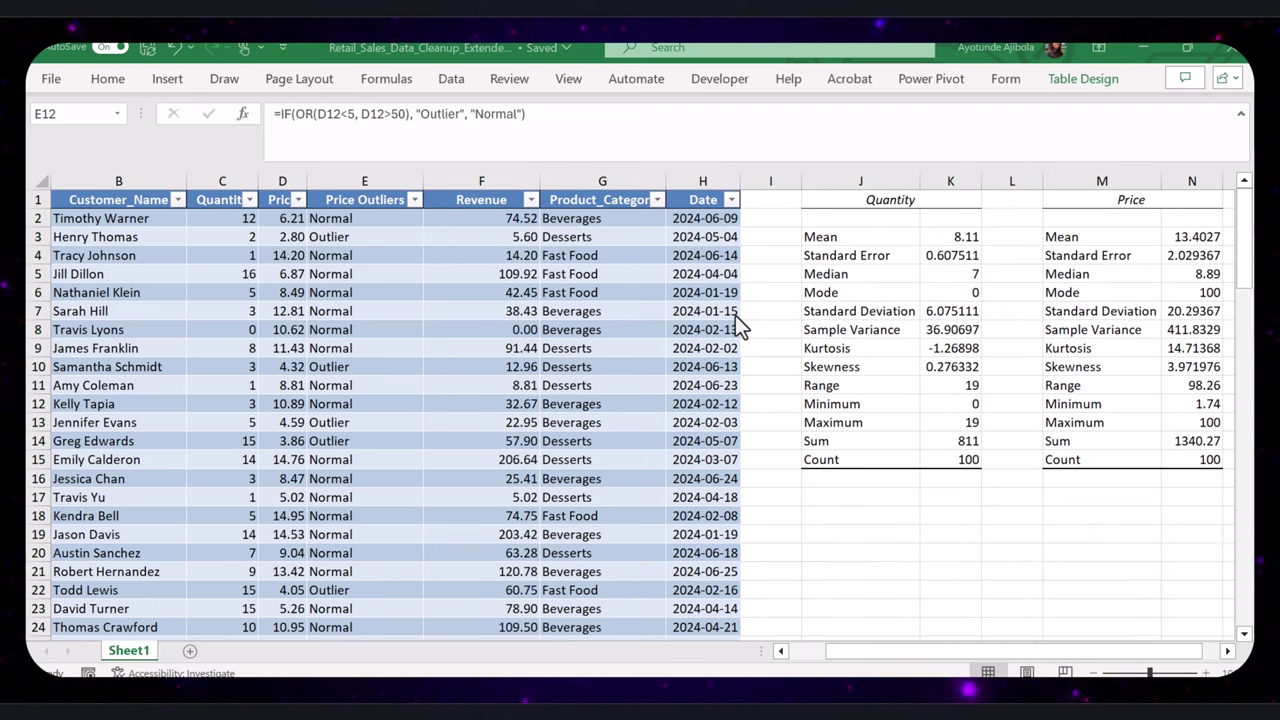
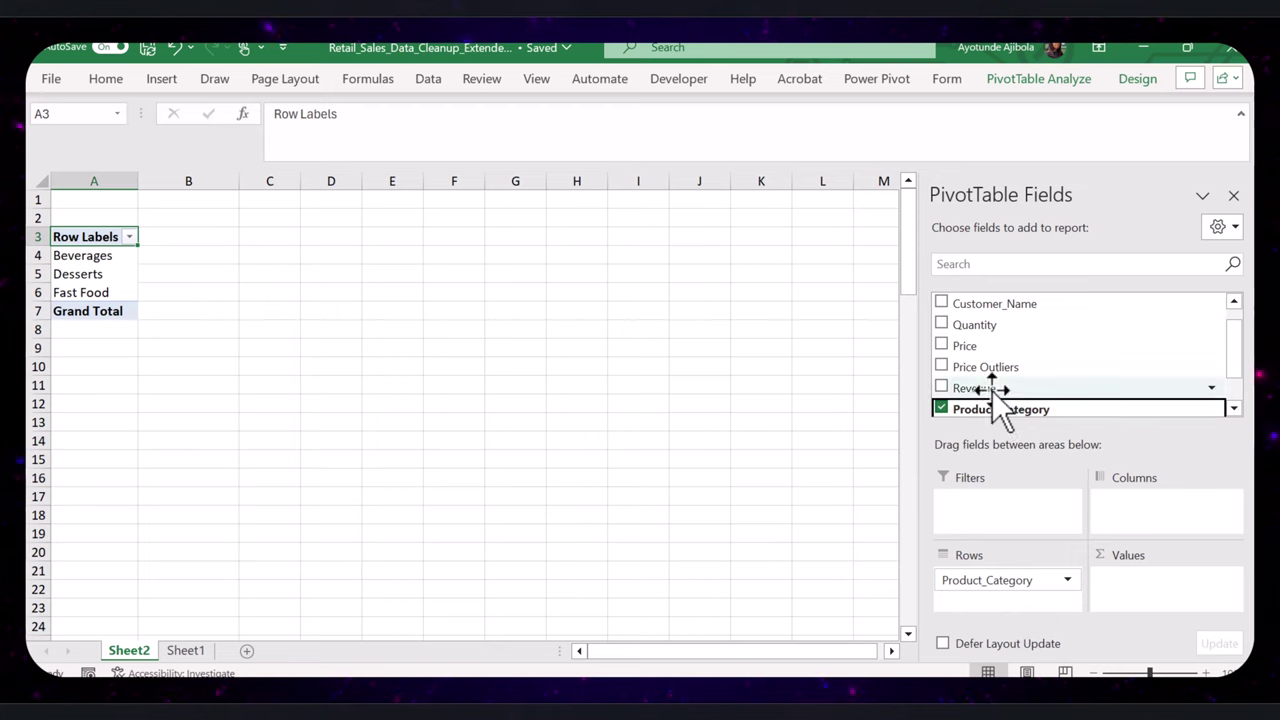
Step: Add Revenue as a summed value to the Product_Category pivot table and check the Beverages amount
left_click_drag(991, 394, 1131, 592)
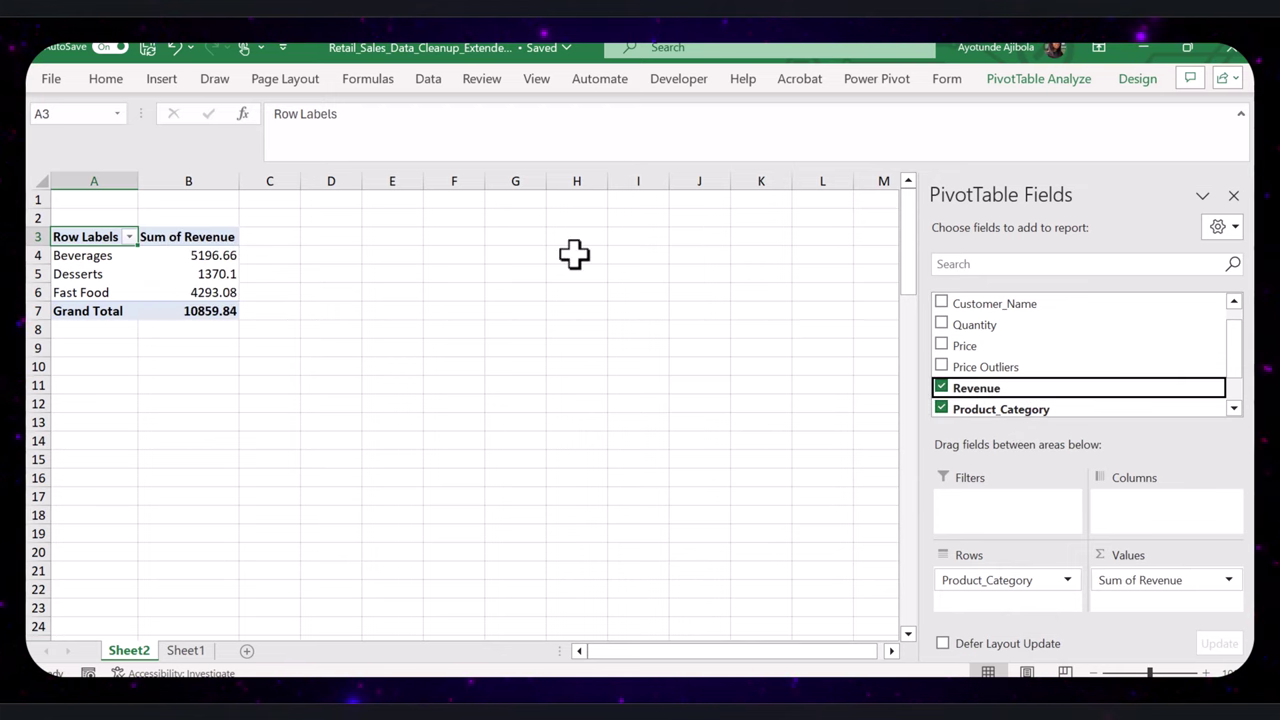
left_click(188, 255)
Step: Remove Product_Category and Revenue from the pivot table and use Customer_Name as its row field instead
left_click_drag(1006, 591, 611, 486)
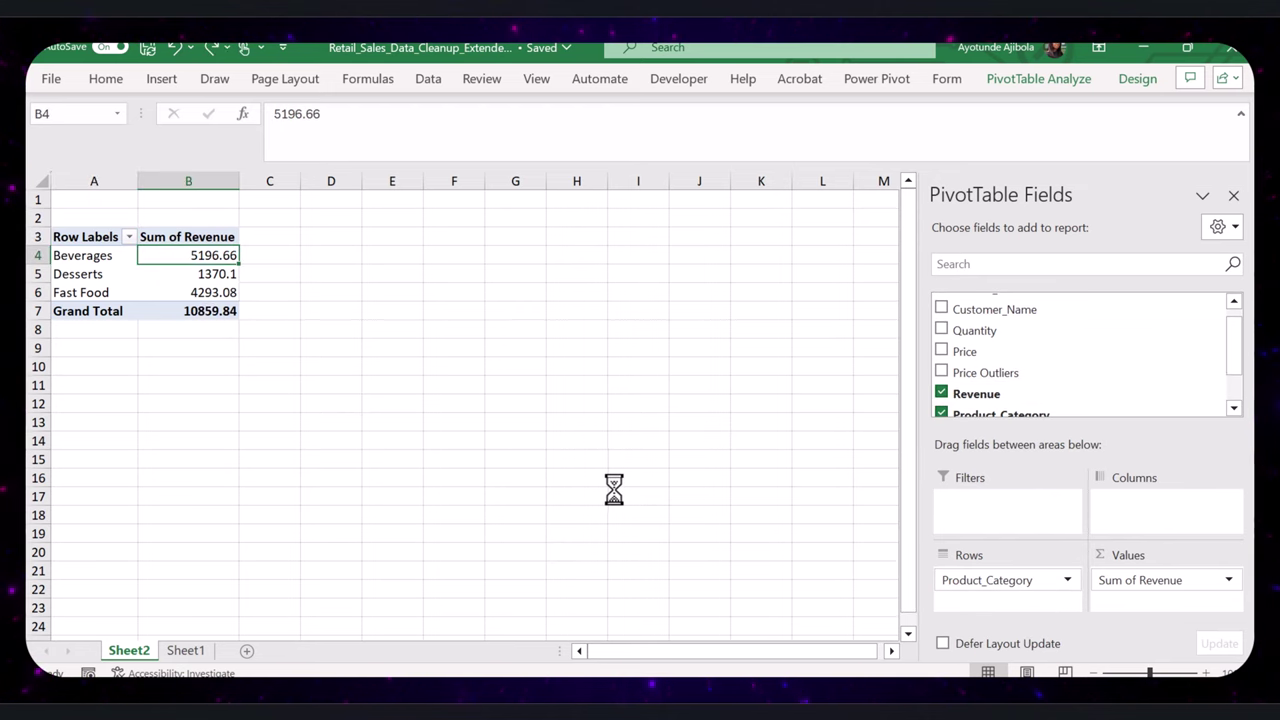
left_click_drag(711, 540, 708, 537)
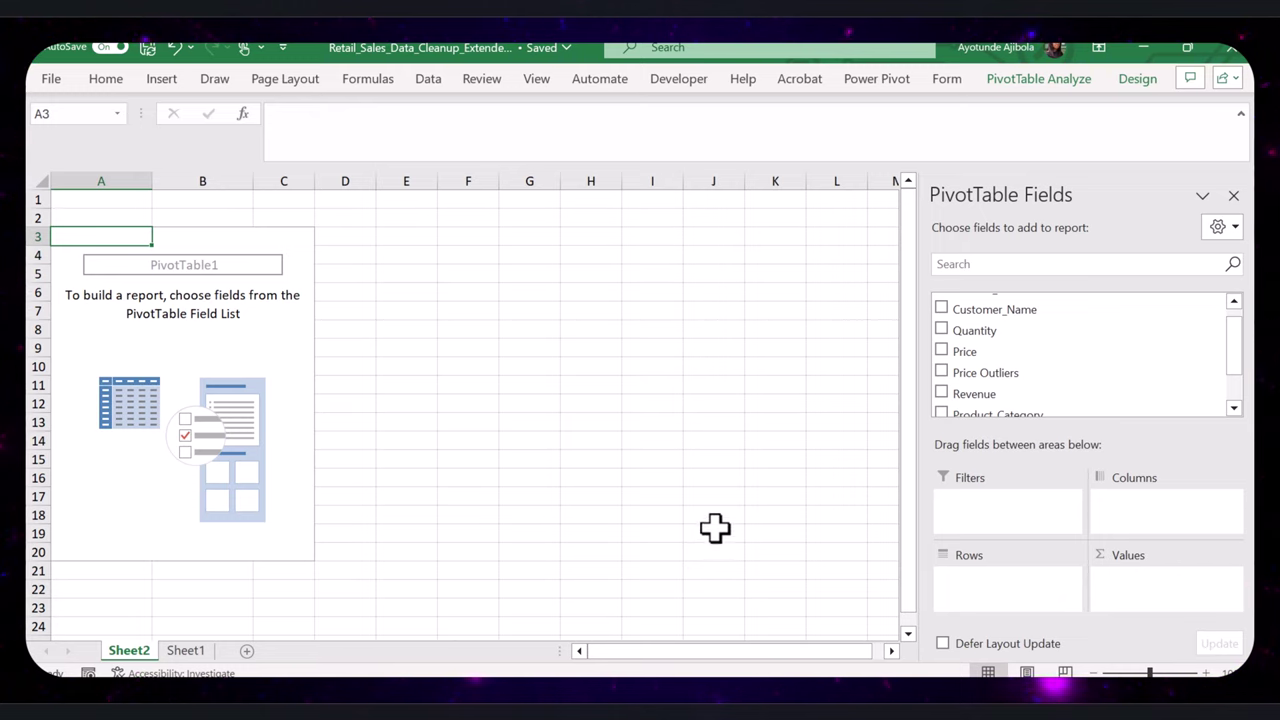
scroll(1011, 383, "up", 1)
left_click(1044, 334)
left_click_drag(1044, 334, 1009, 590)
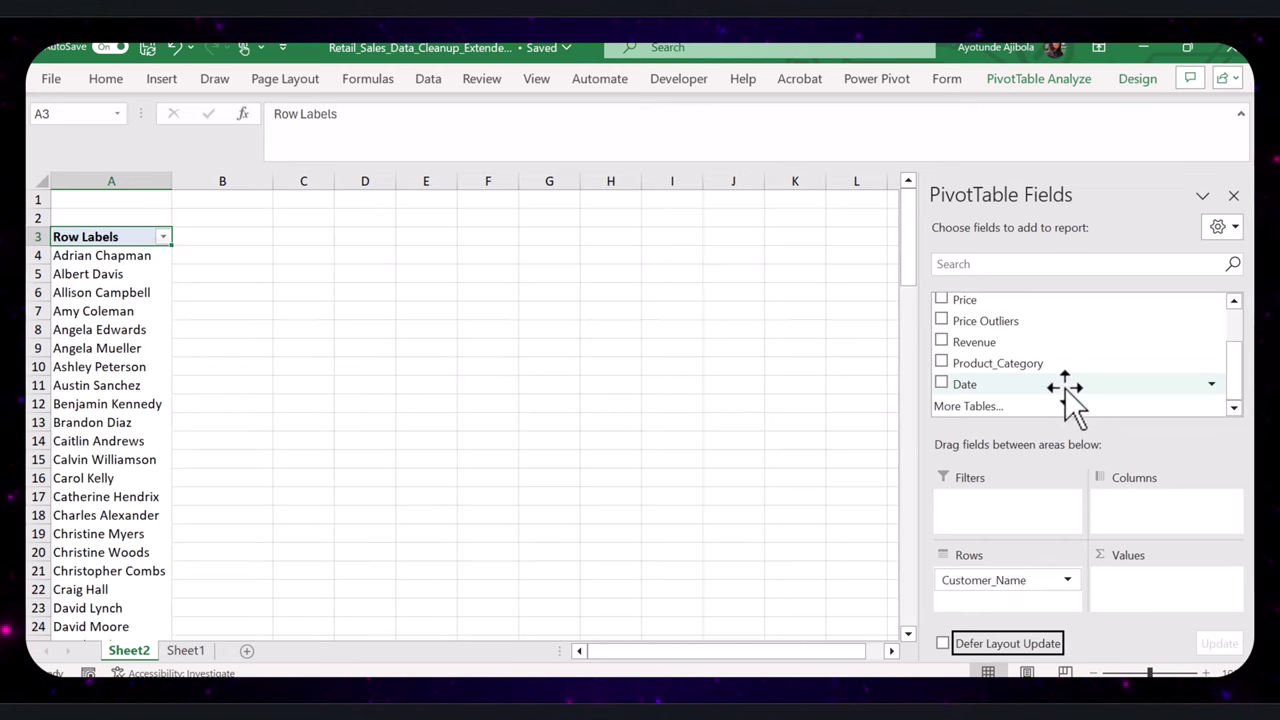
Step: Add Revenue as a summed value to the Customer_Name pivot table, and clear both fields from the layout
left_click_drag(993, 350, 1155, 586)
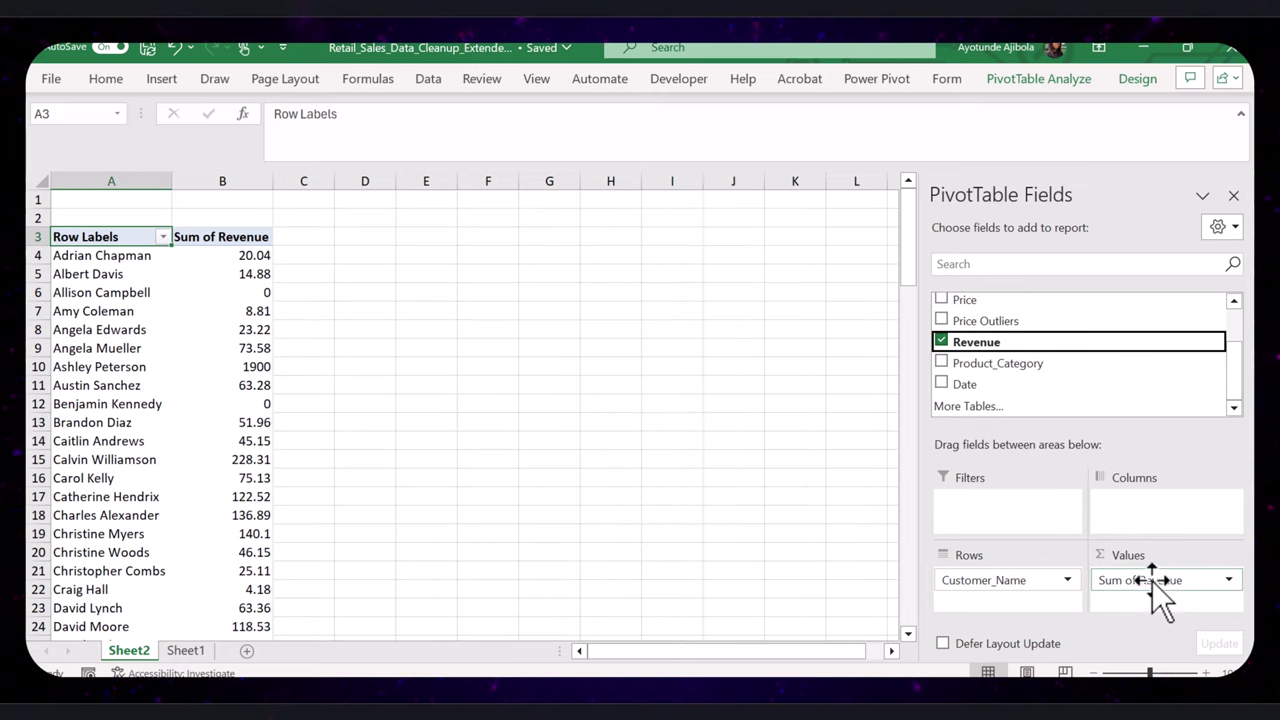
left_click_drag(991, 583, 717, 519)
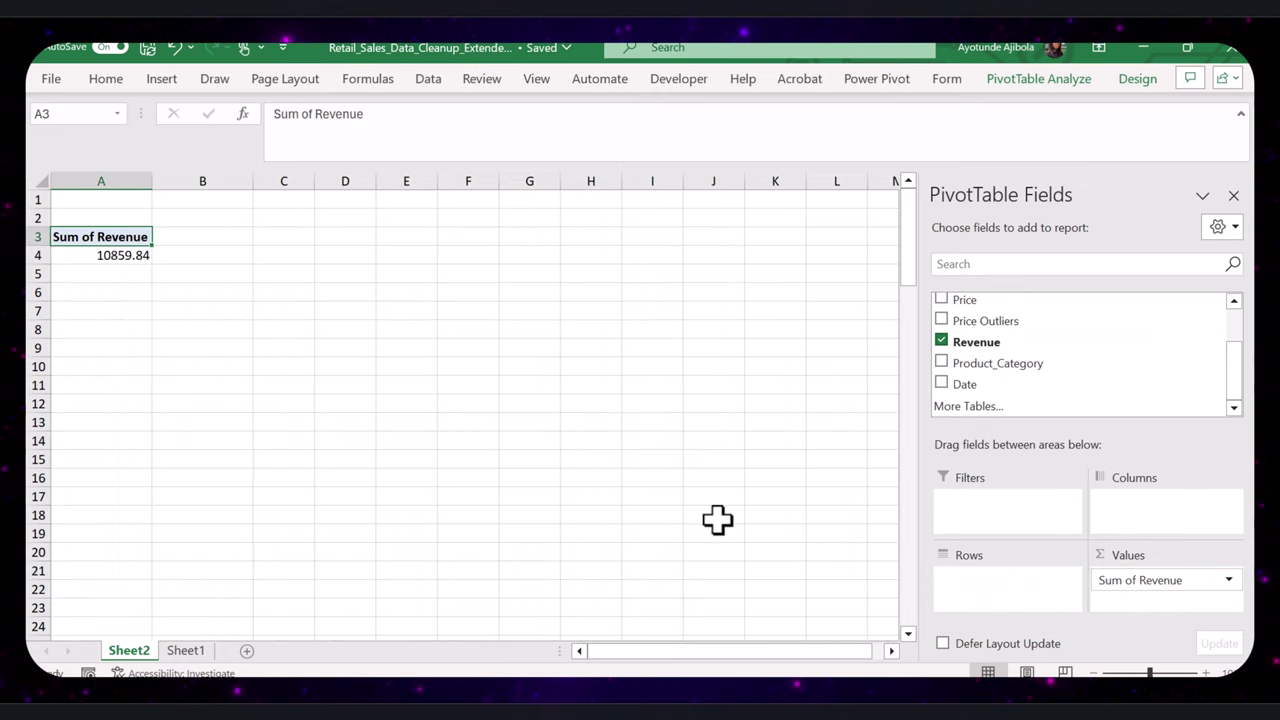
left_click_drag(1135, 595, 545, 515)
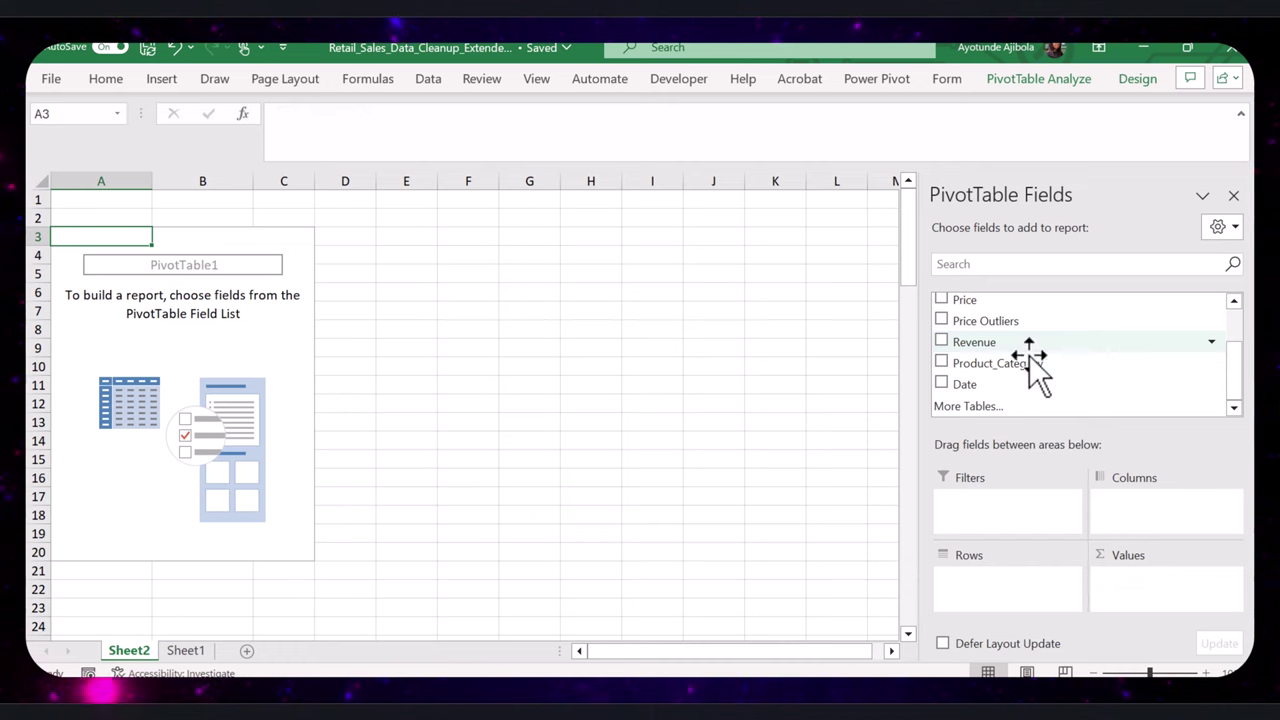
Step: Place Date in the pivot table's columns and Revenue in its values to total revenue by month
left_click_drag(988, 388, 1158, 512)
left_click_drag(980, 372, 1160, 612)
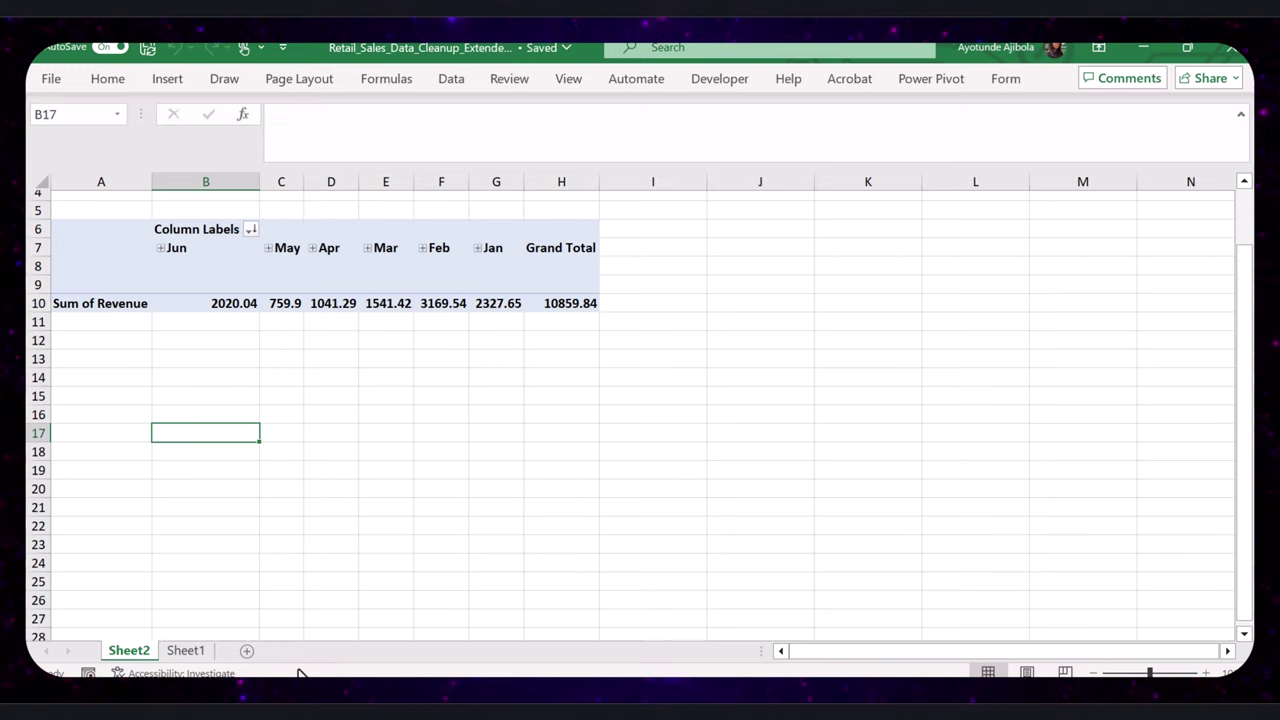
Step: Add a new worksheet after Sheet1 and name it Dashboard
left_click(185, 650)
left_click(247, 650)
double_click(229, 650)
type("Das")
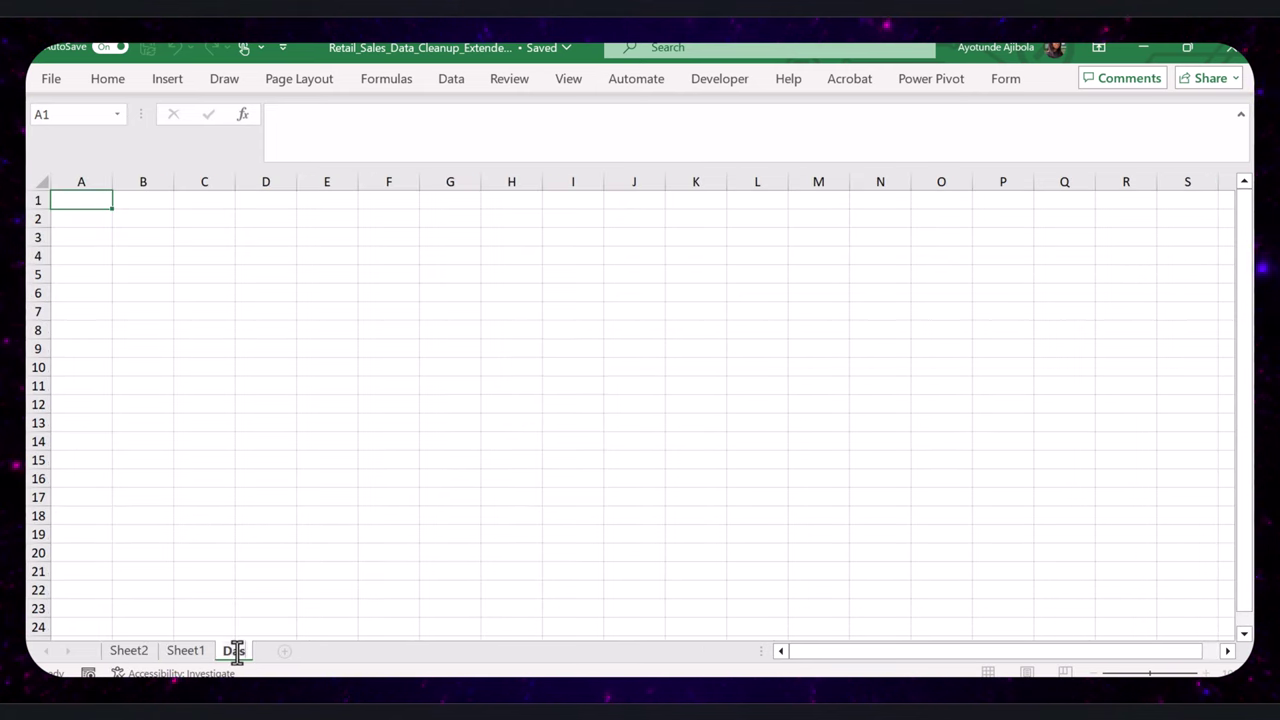
type("hboard")
left_click(389, 459)
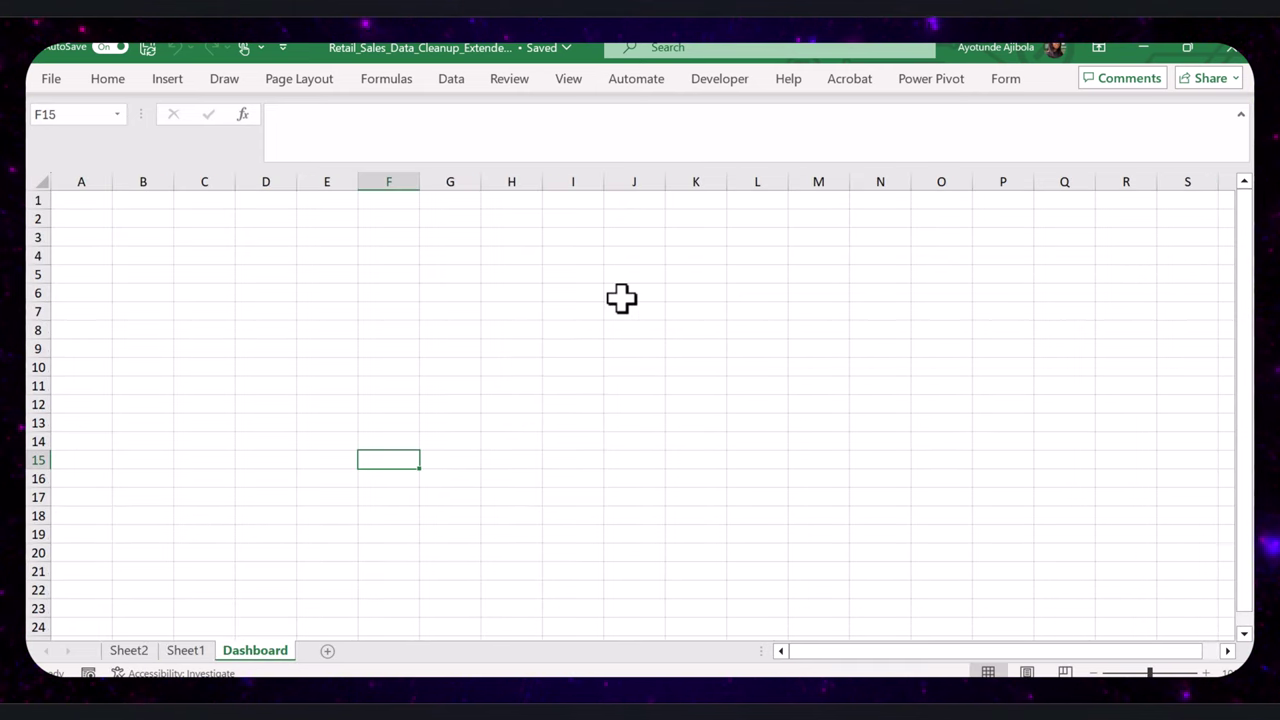
Step: Enter the heading Select Product in cell A1 of the Dashboard sheet
left_click(96, 201)
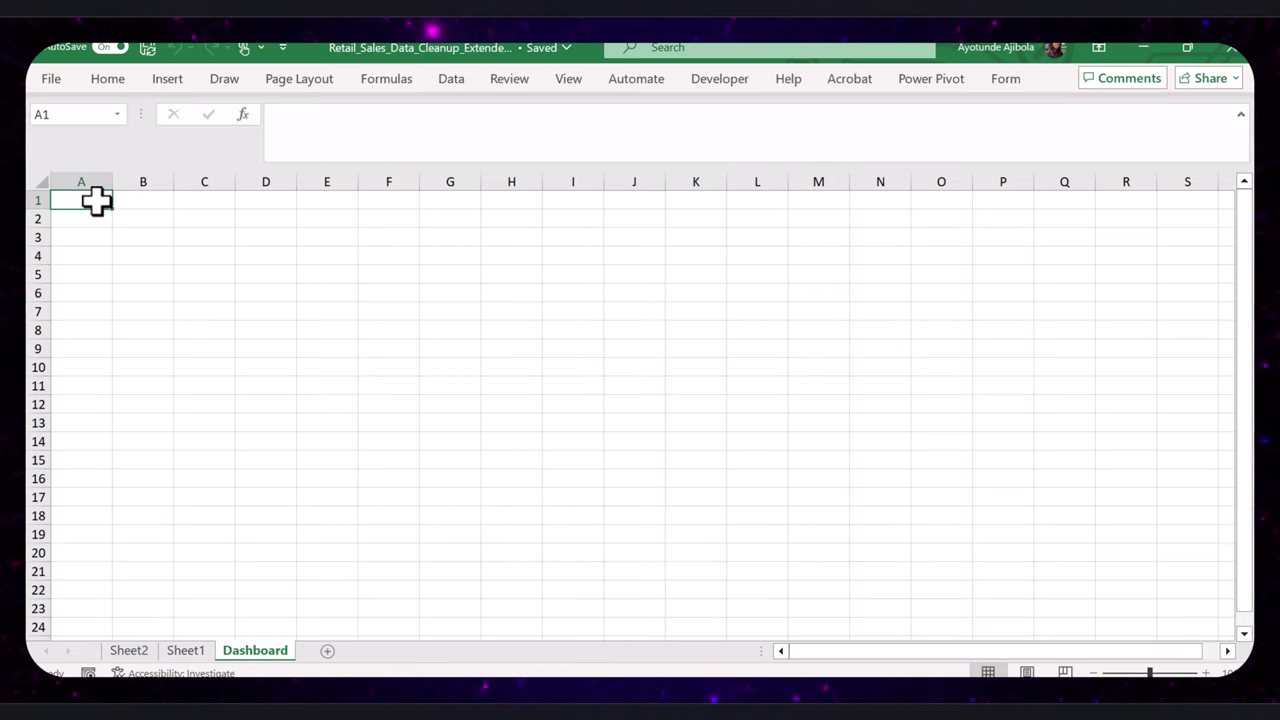
type("Select Product")
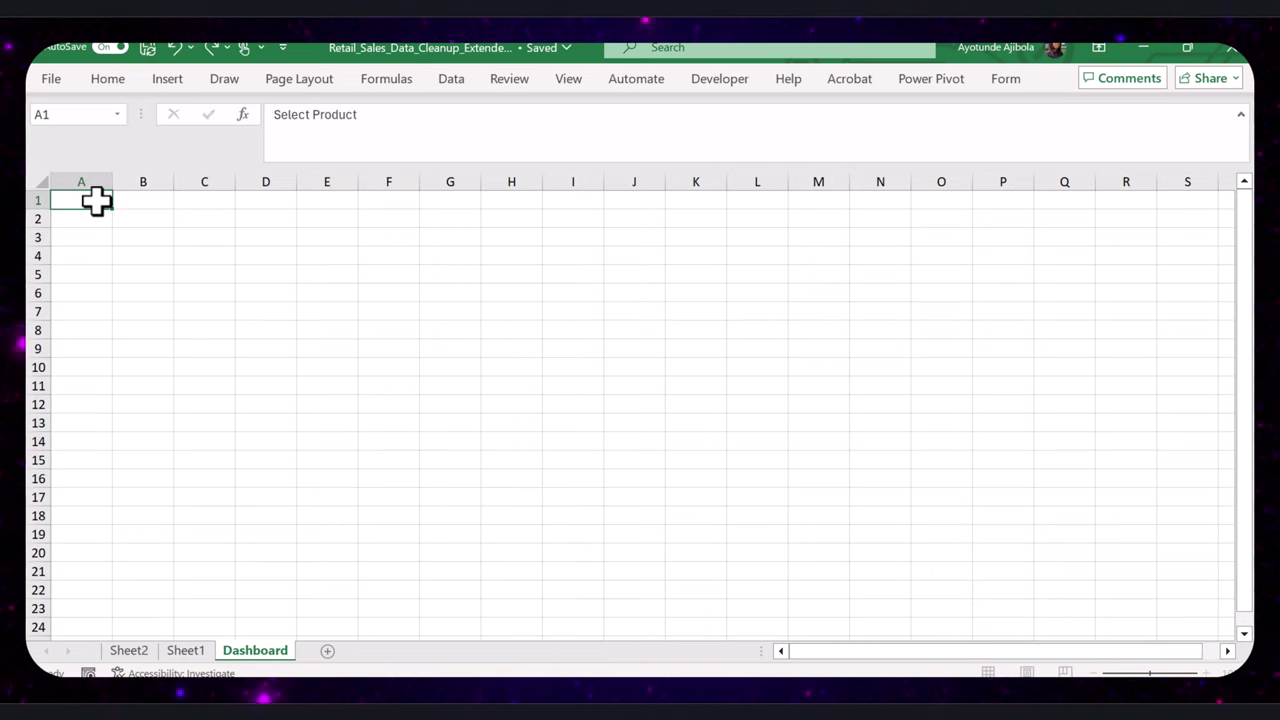
key("Return")
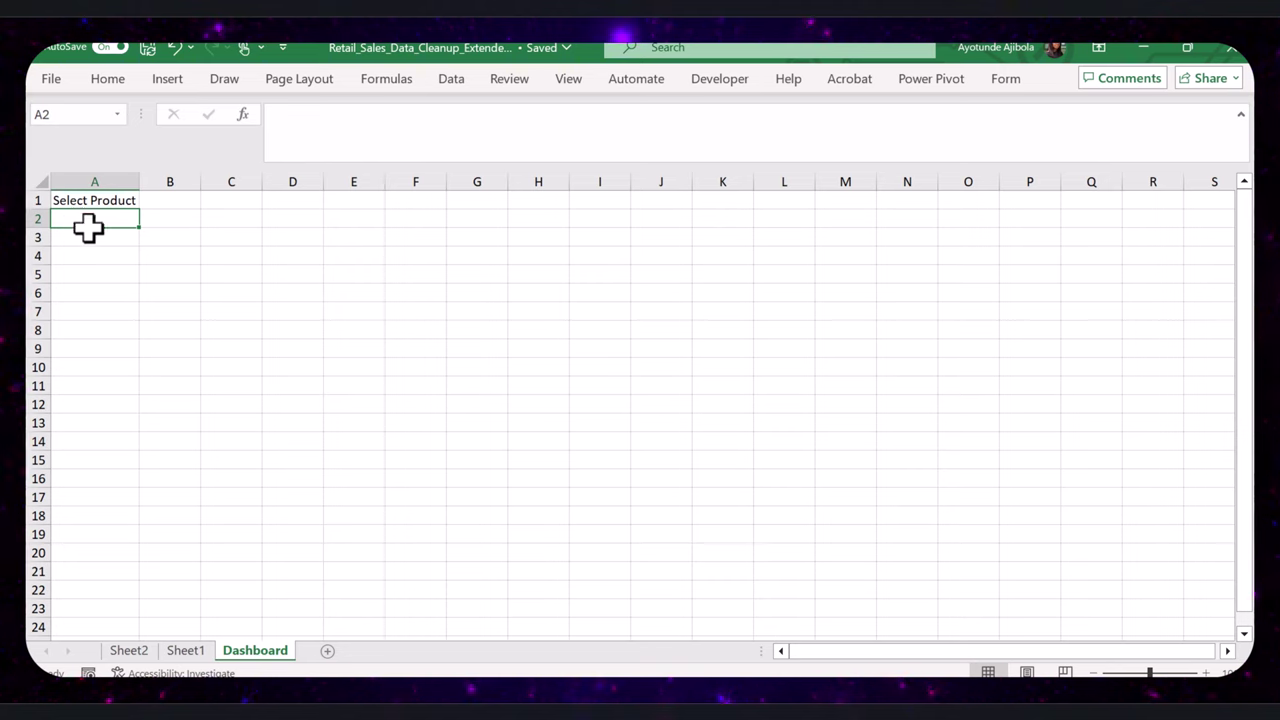
Step: Give A2 a List data validation with the source =Sheet1!$A$2:$A$101 and choose Coffee from its dropdown
left_click(445, 80)
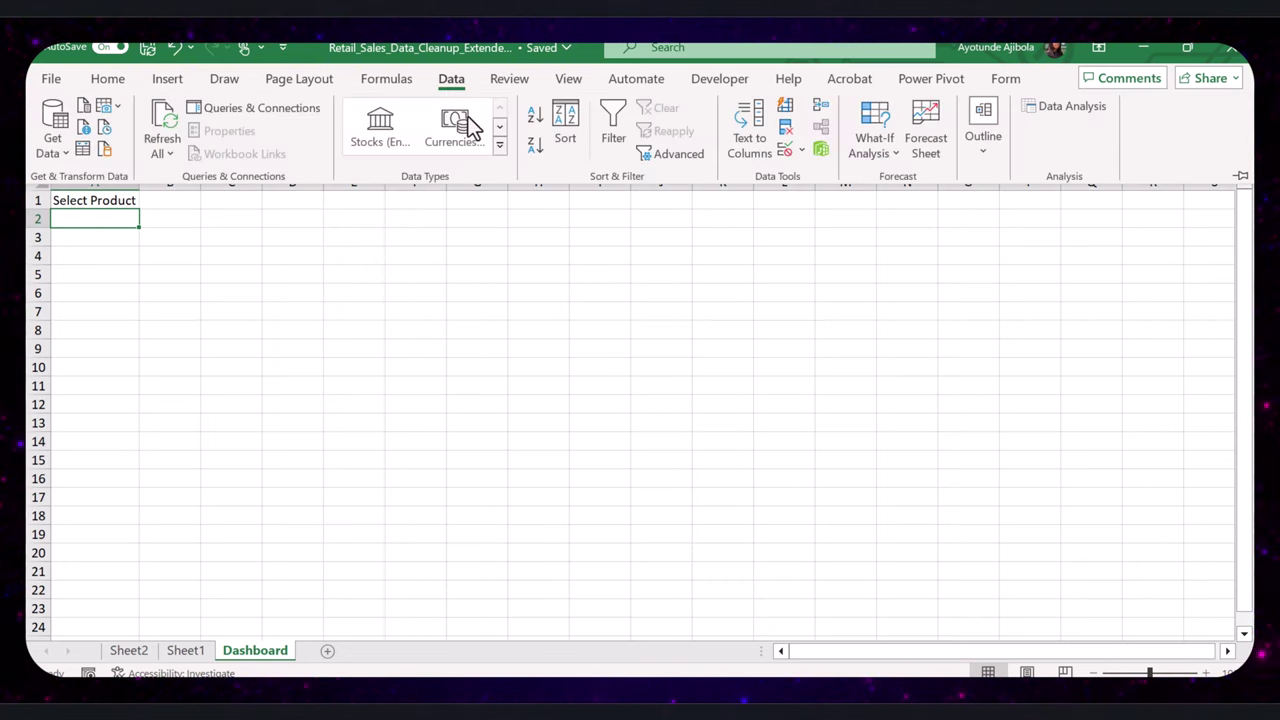
left_click(677, 356)
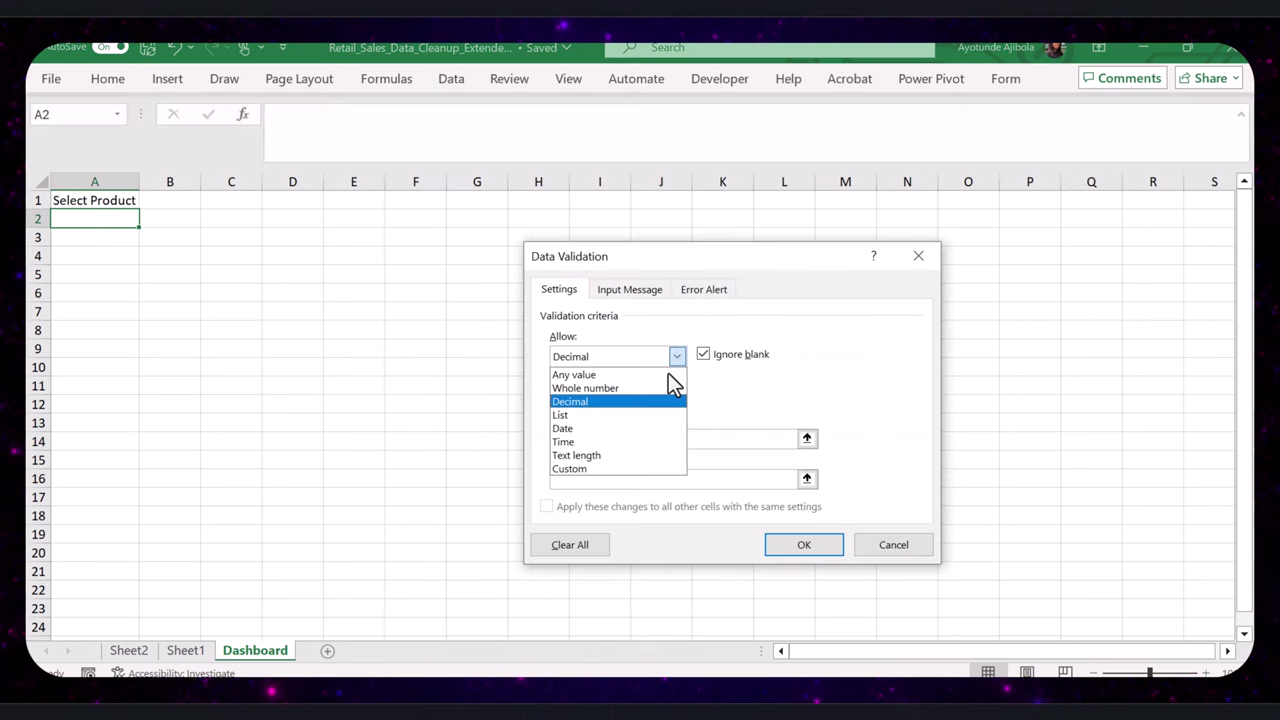
left_click(605, 415)
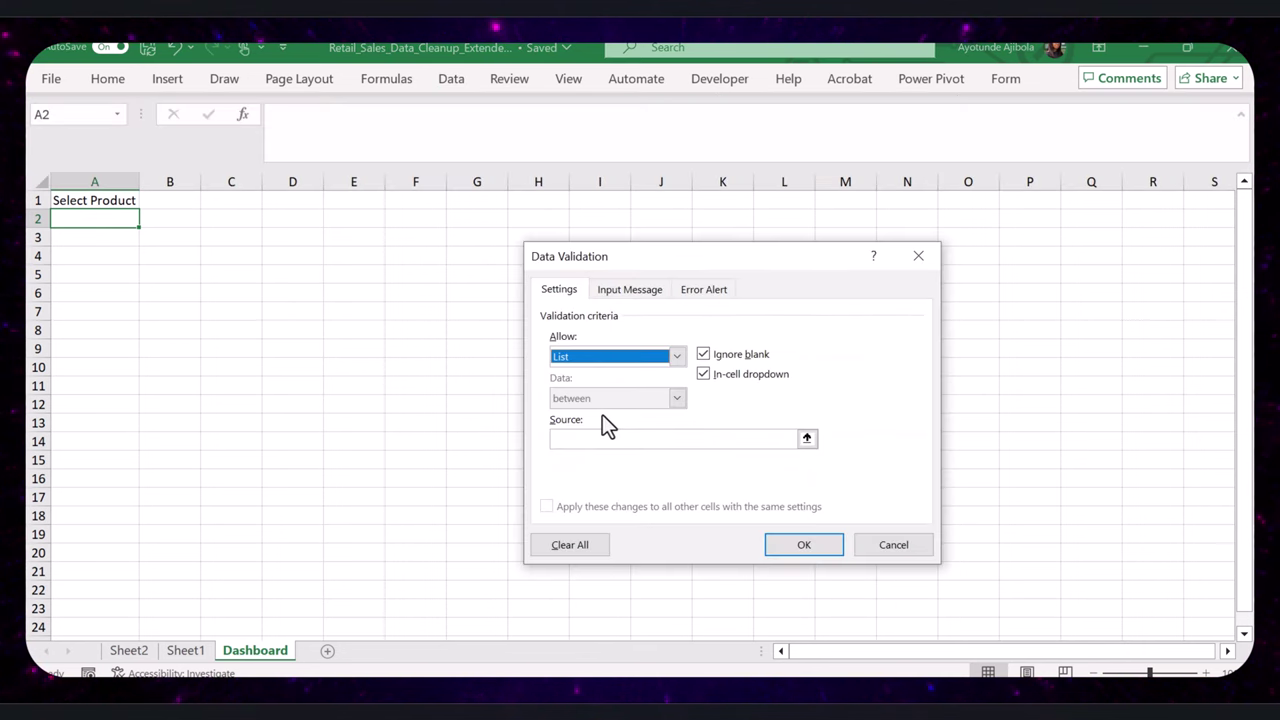
left_click(591, 440)
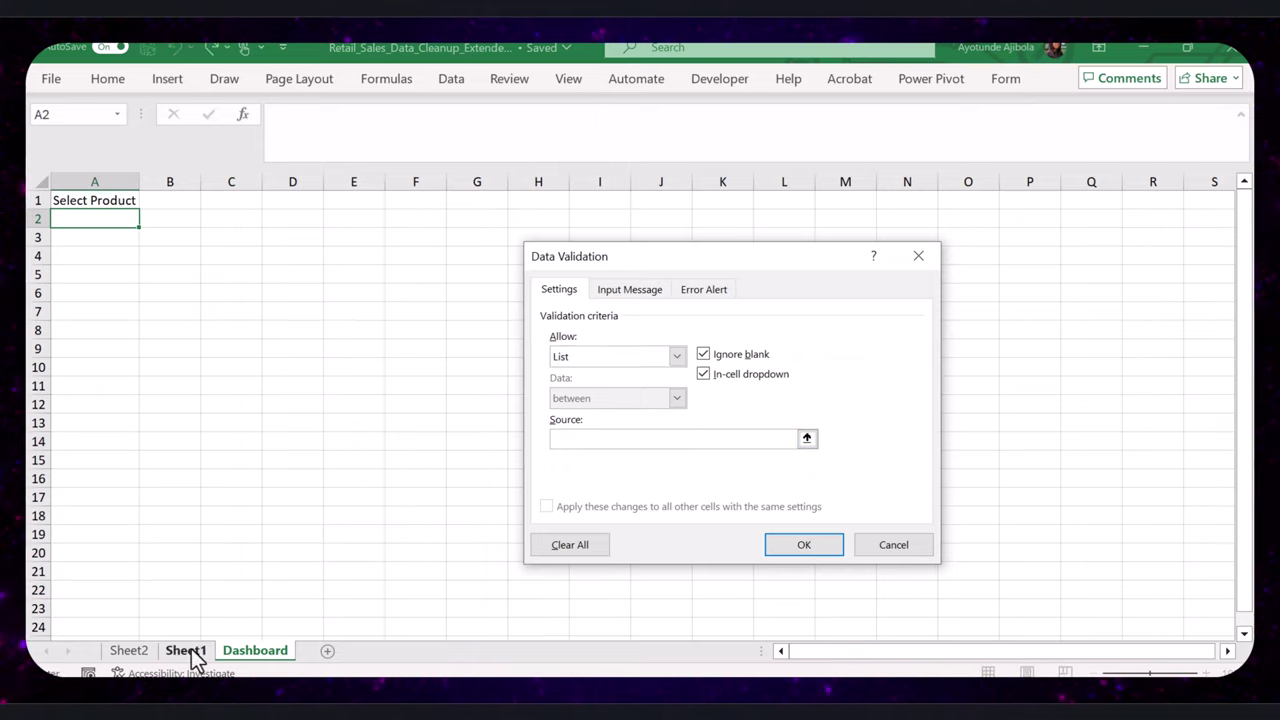
left_click(185, 650)
left_click(103, 219)
left_click_drag(103, 230, 114, 610)
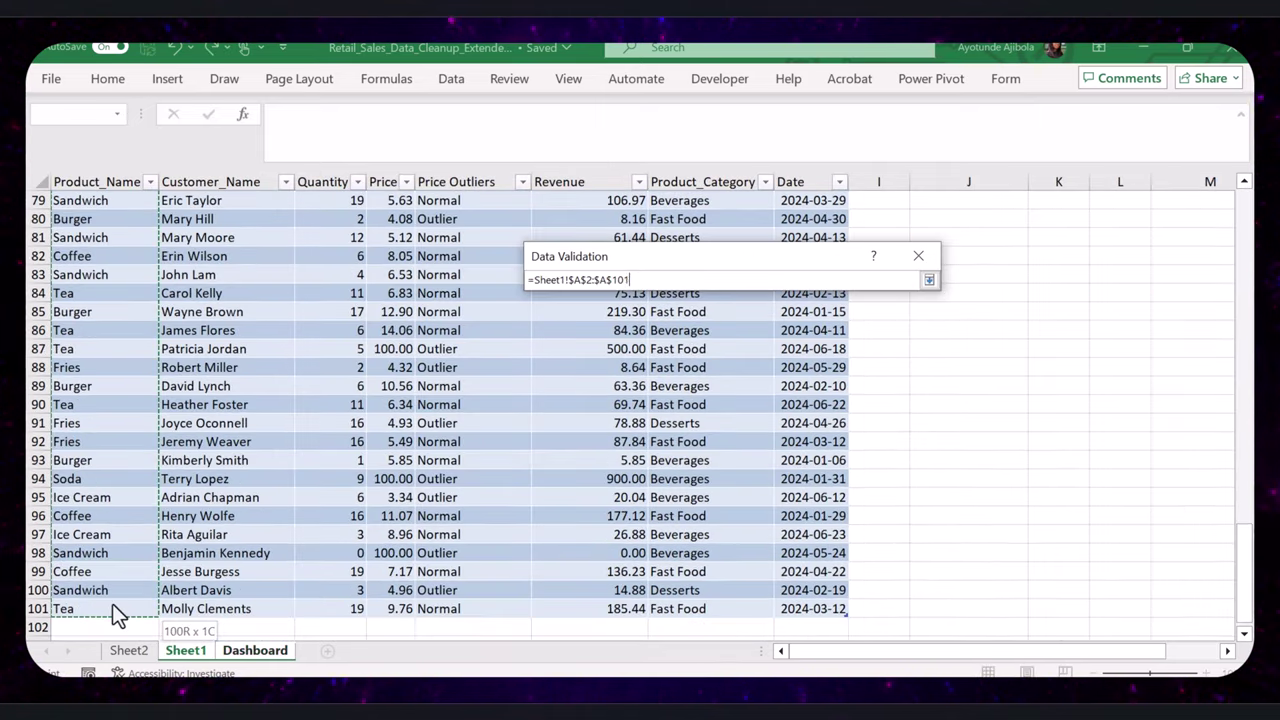
left_click(797, 545)
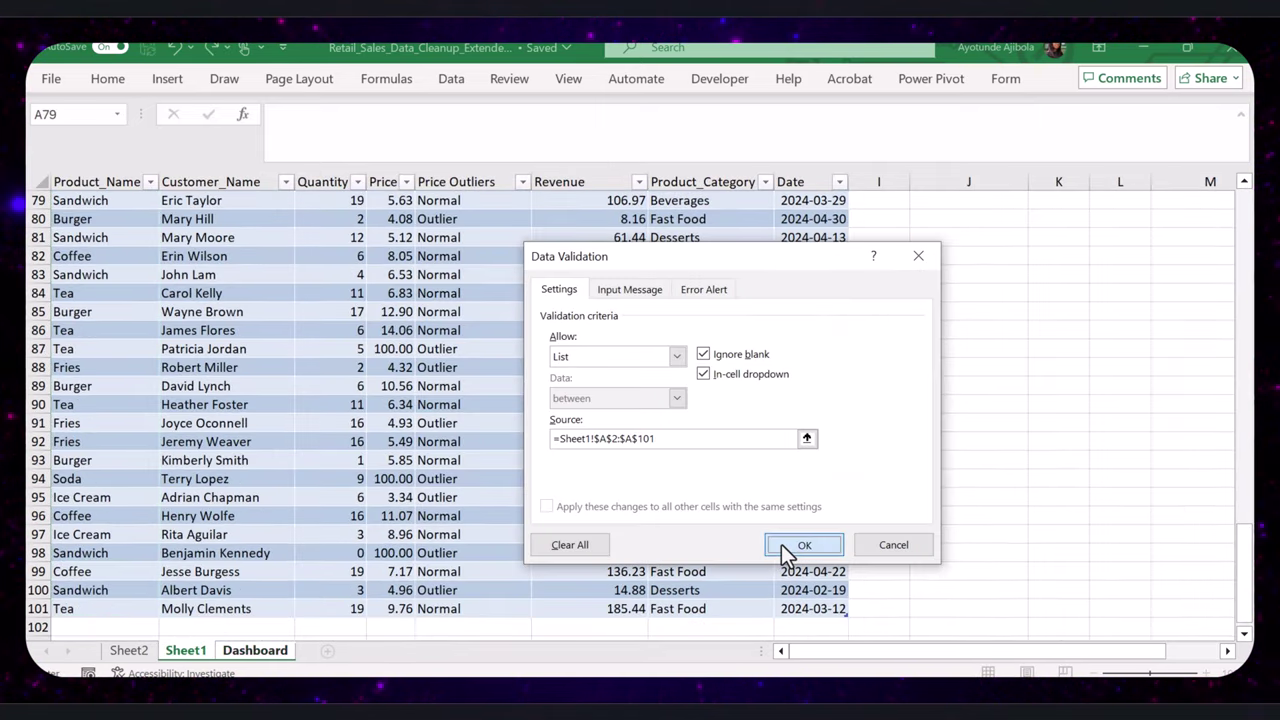
left_click(146, 219)
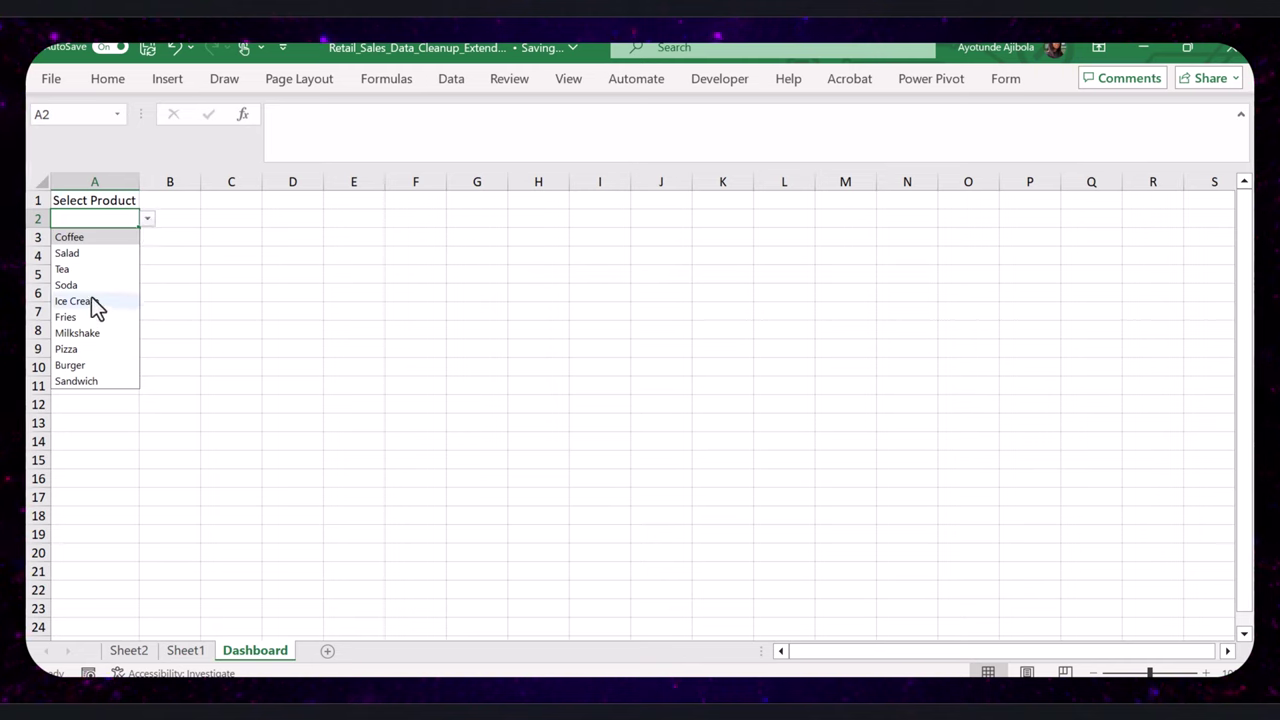
key("Return")
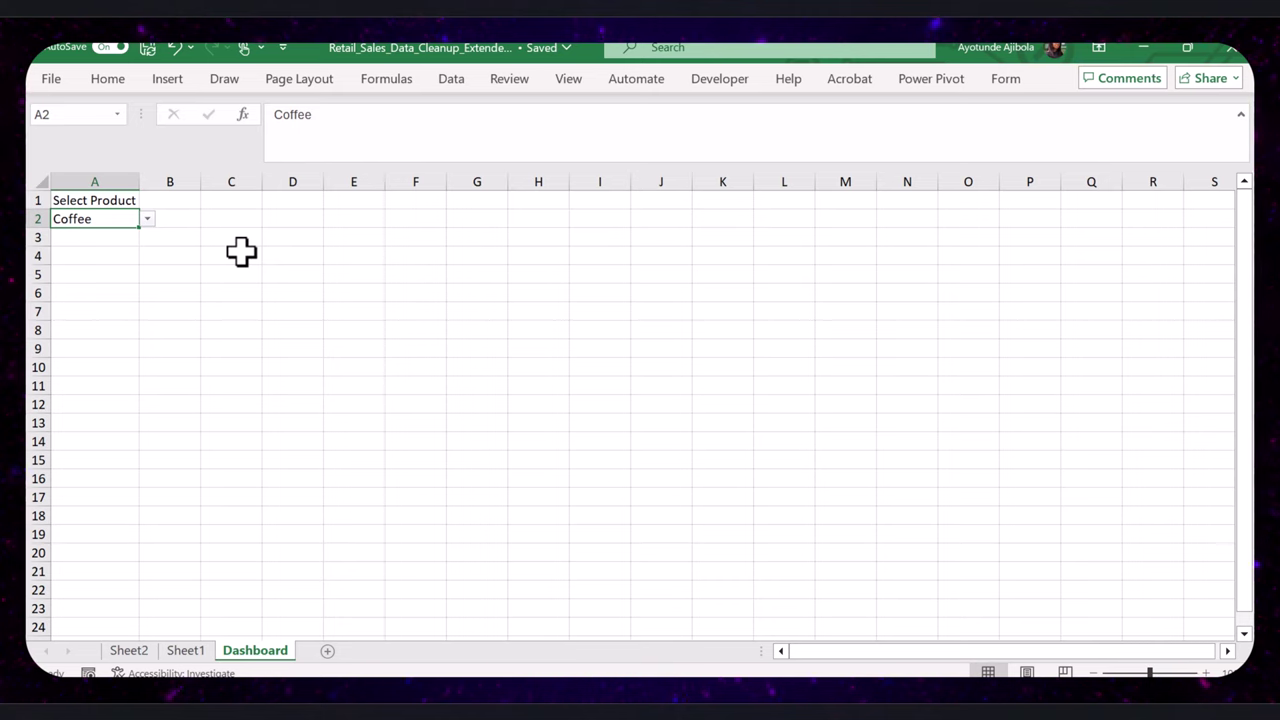
Step: Head B1 Price and look up the selected product's price in B2 with =IFERROR(VLOOKUP(A2, Sheet1!$A$2:$D$100, 4, FALSE), "N/A")
left_click(169, 200)
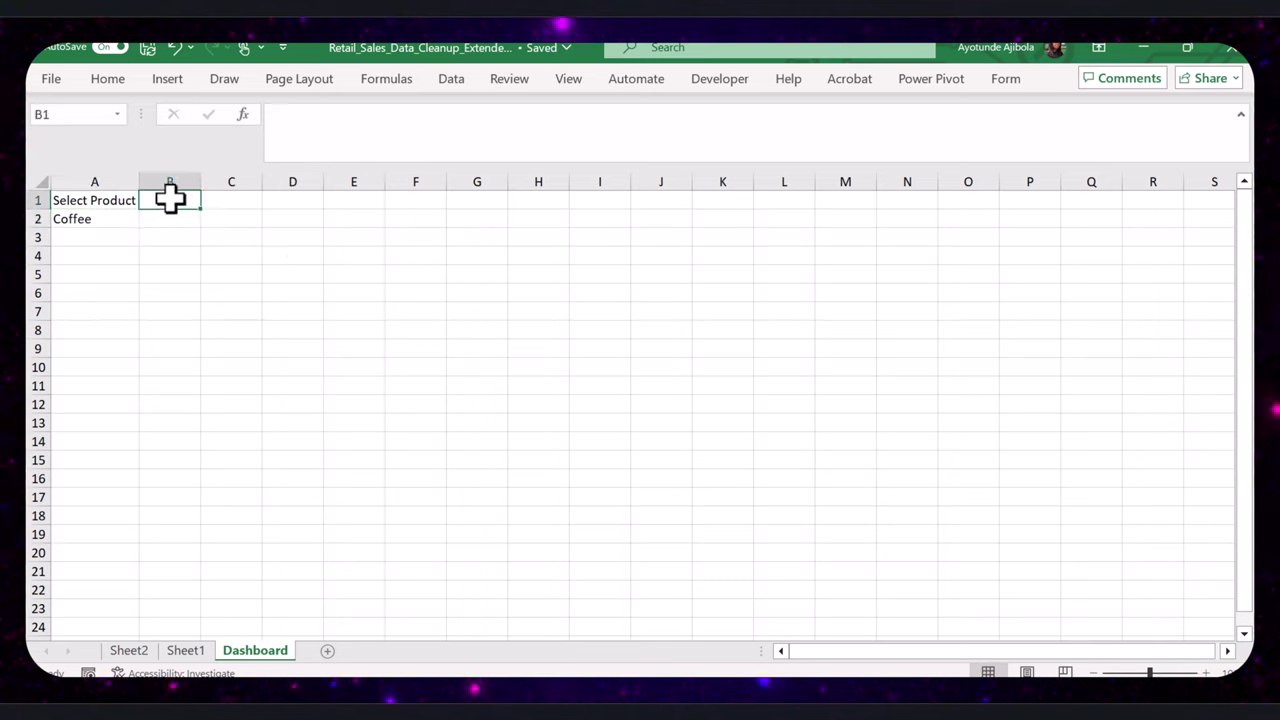
type("Price")
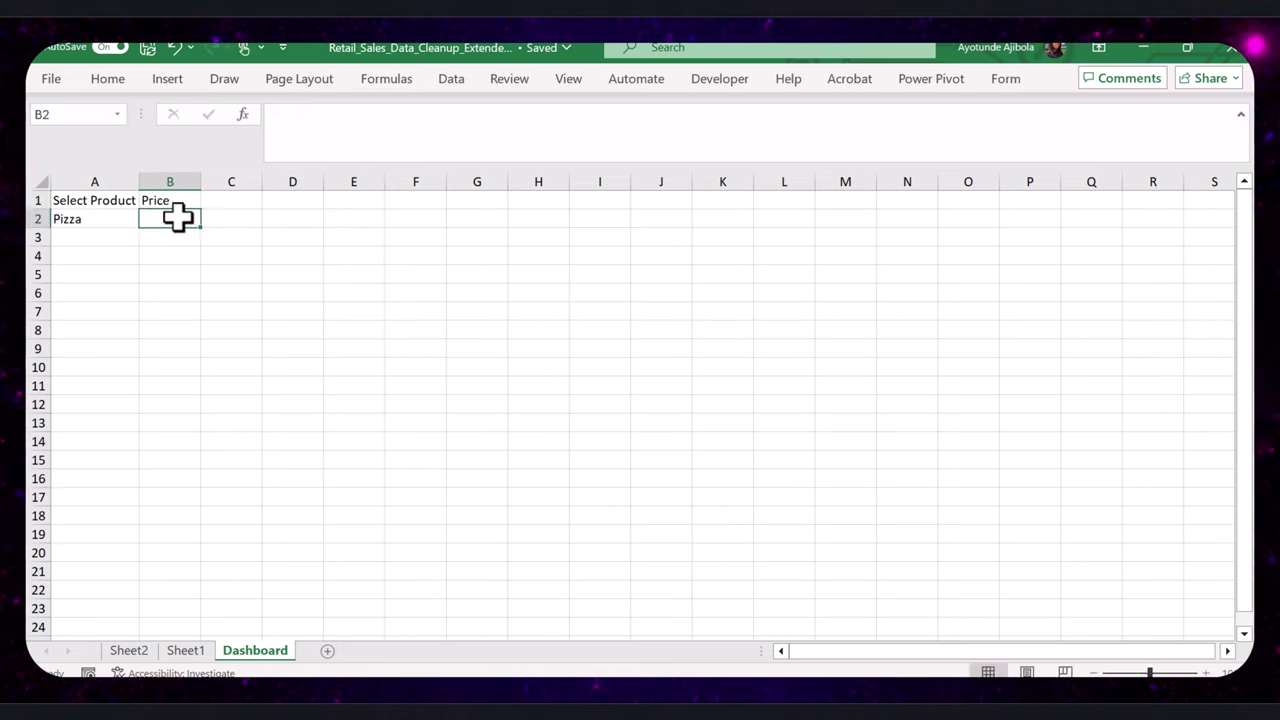
left_click(320, 138)
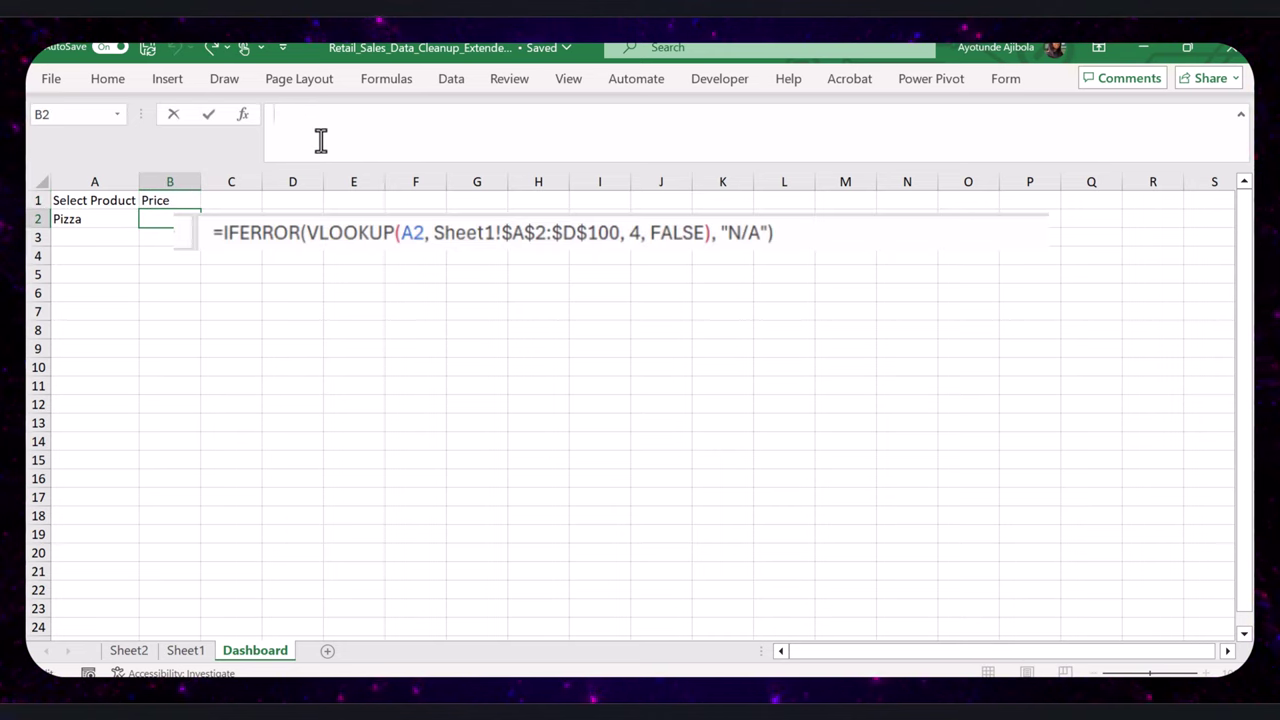
type("=IFERROR(VLOOKUP(A2, Sheet1!$A$2:$D$100, 4, FALSE), \"N/A\")")
Step: Test the price lookup by choosing Salad and Ice Cream in the A2 product dropdown
left_click(95, 219)
left_click(147, 219)
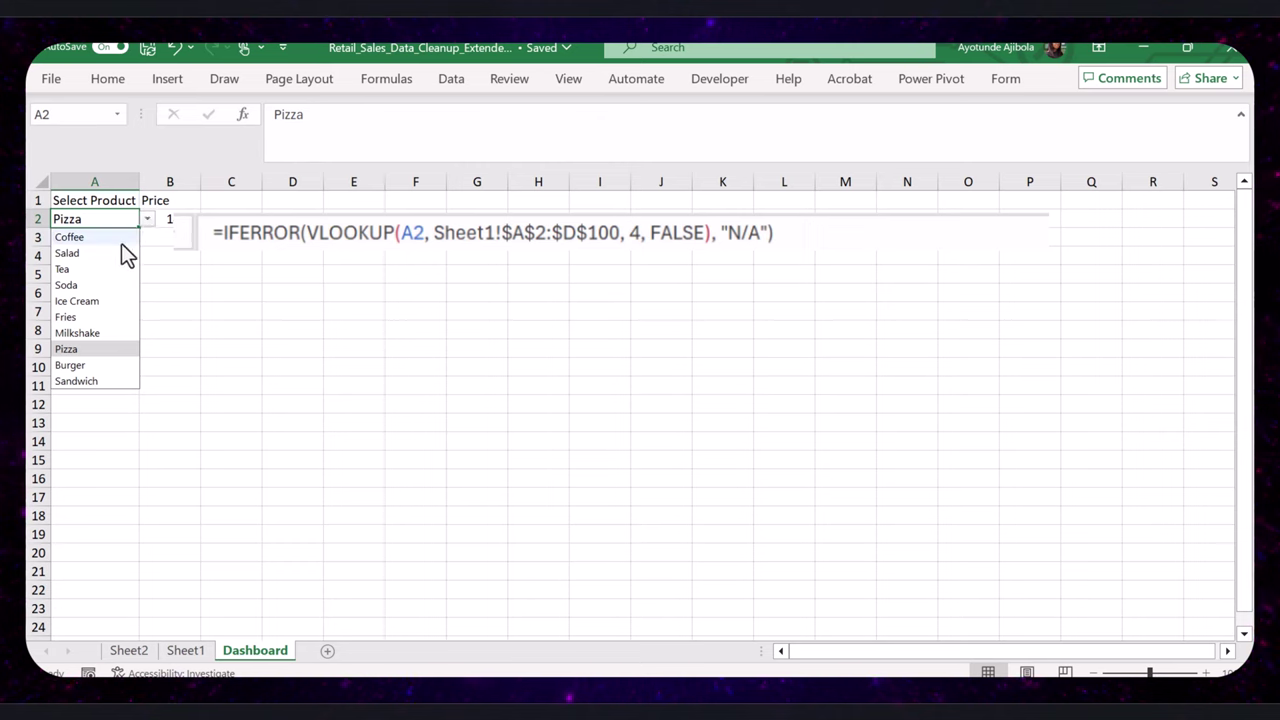
left_click(112, 252)
left_click(147, 219)
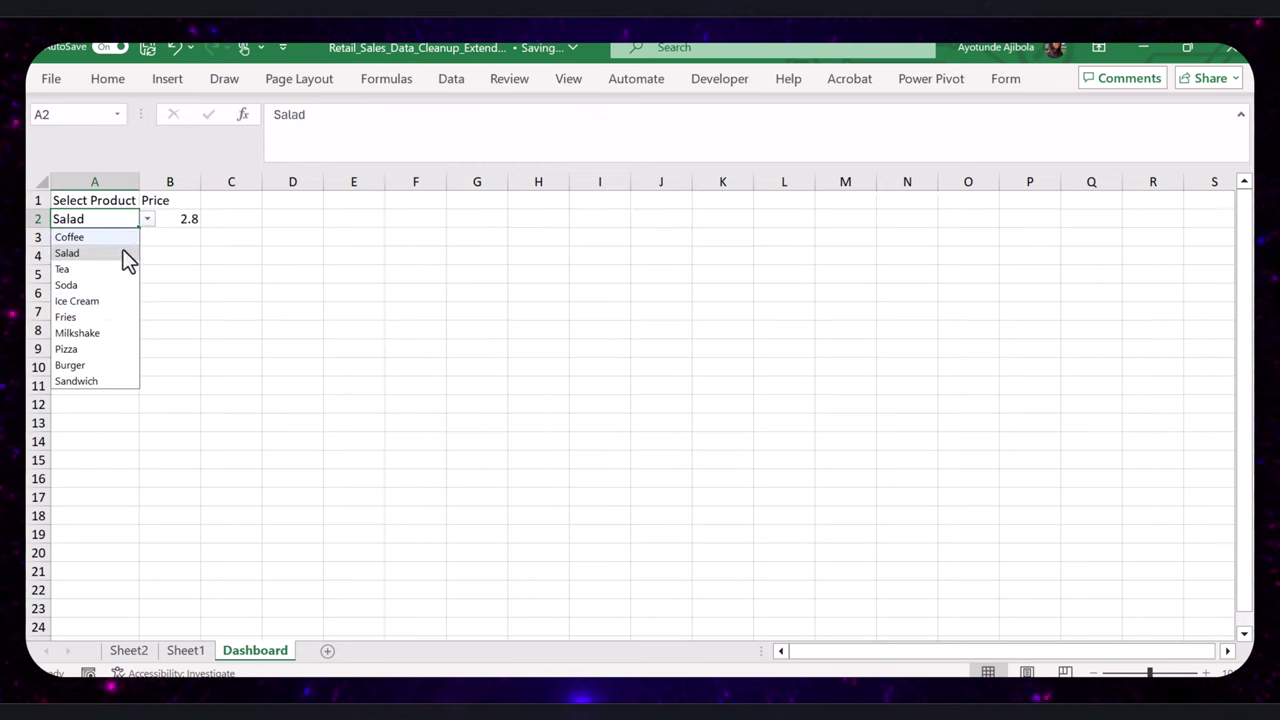
left_click(100, 308)
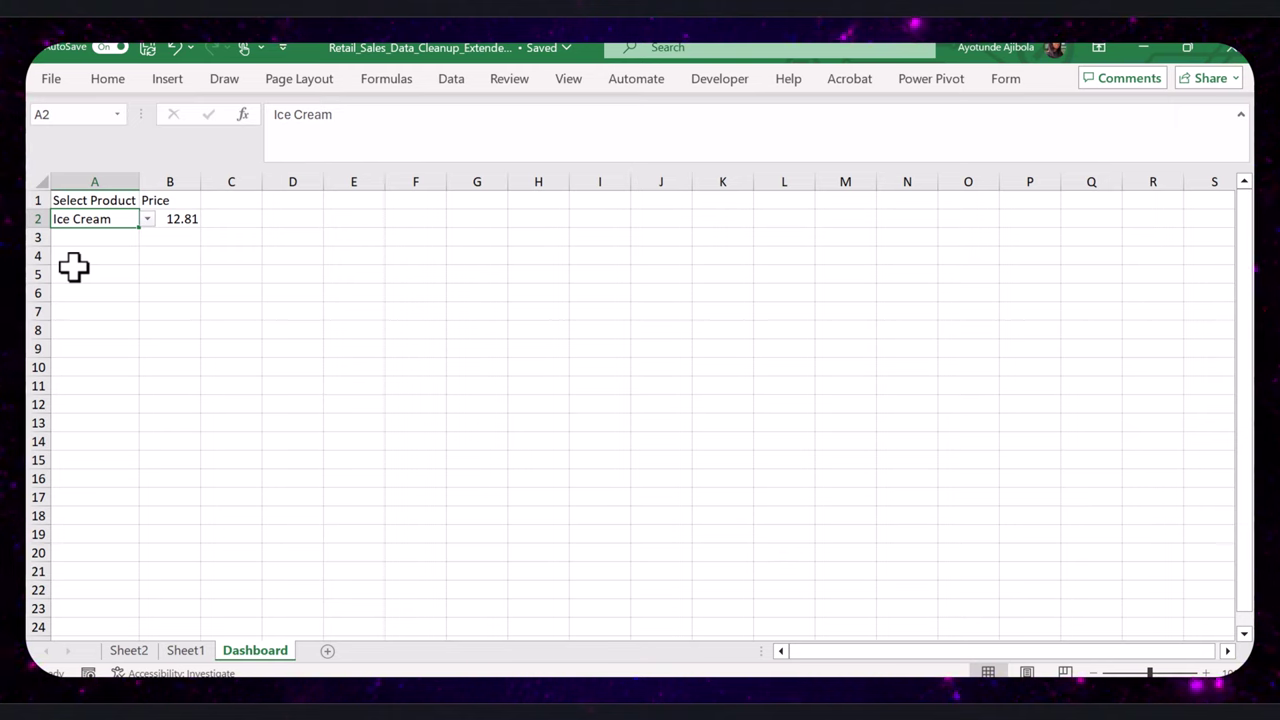
Step: Enter the headings Date, Revenue and Product Category in cells A4 to C4
left_click(76, 262)
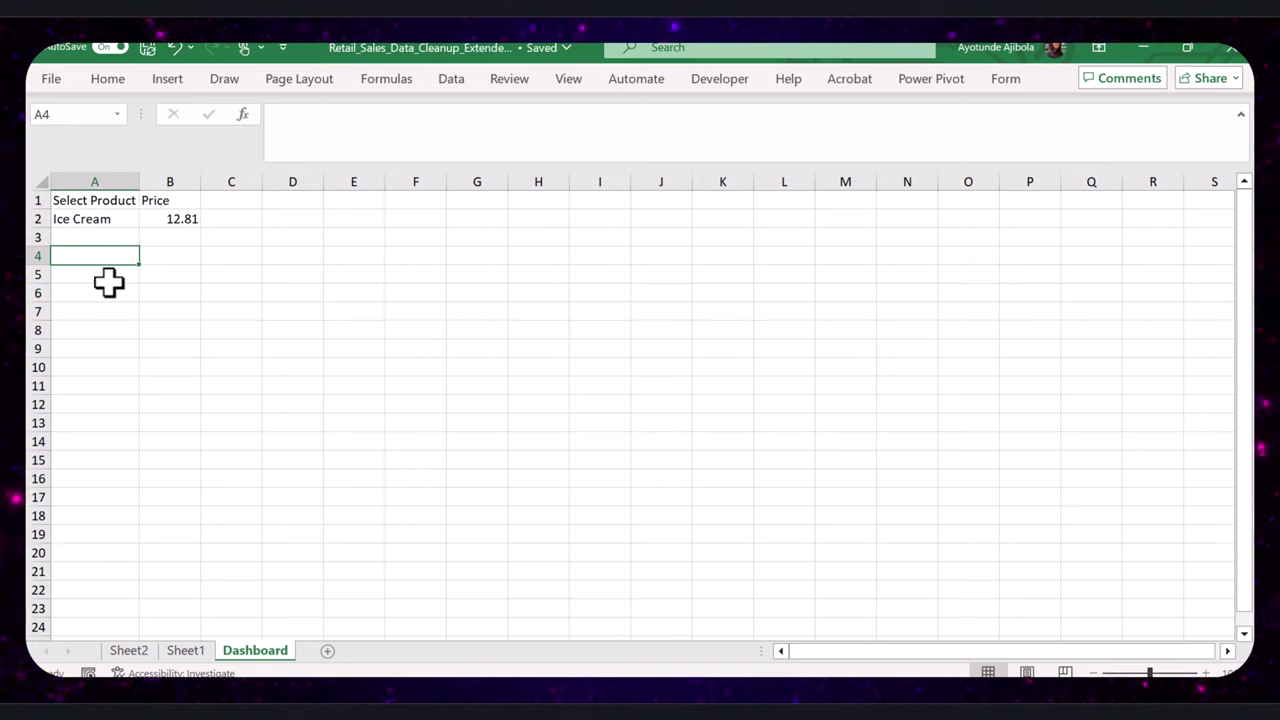
type("Date")
key("Tab")
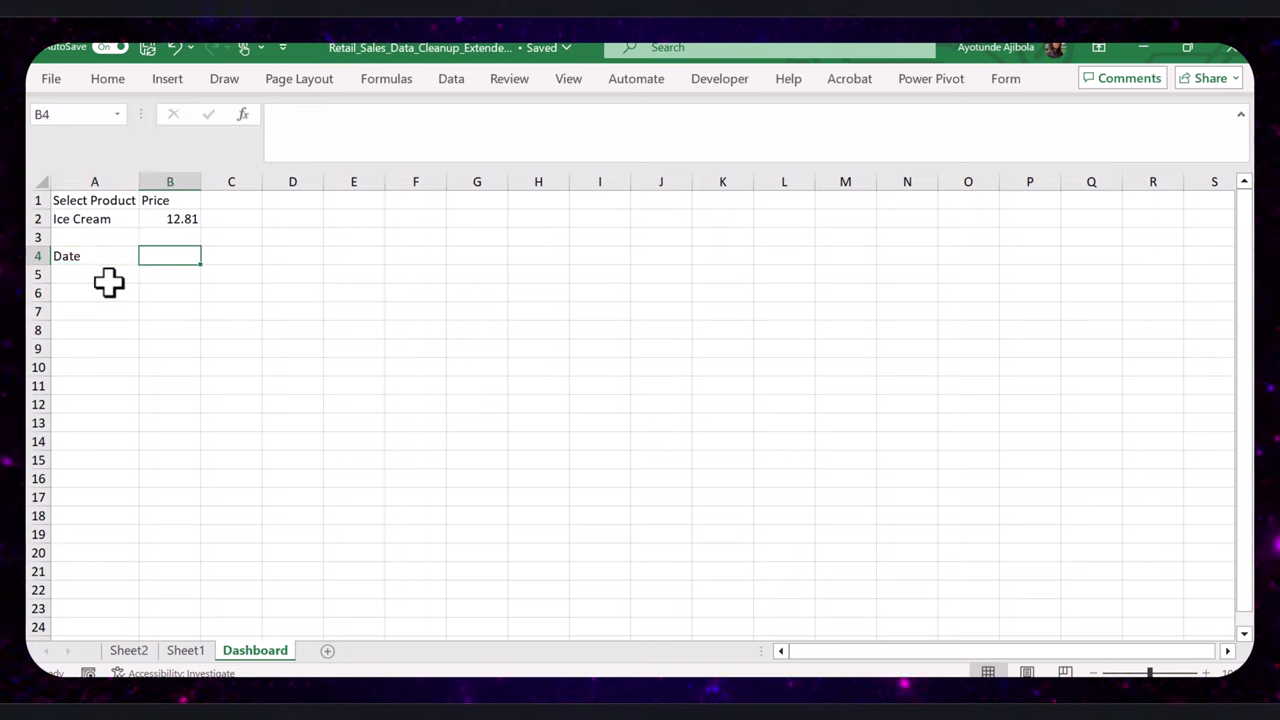
type("Revenue")
key("Return")
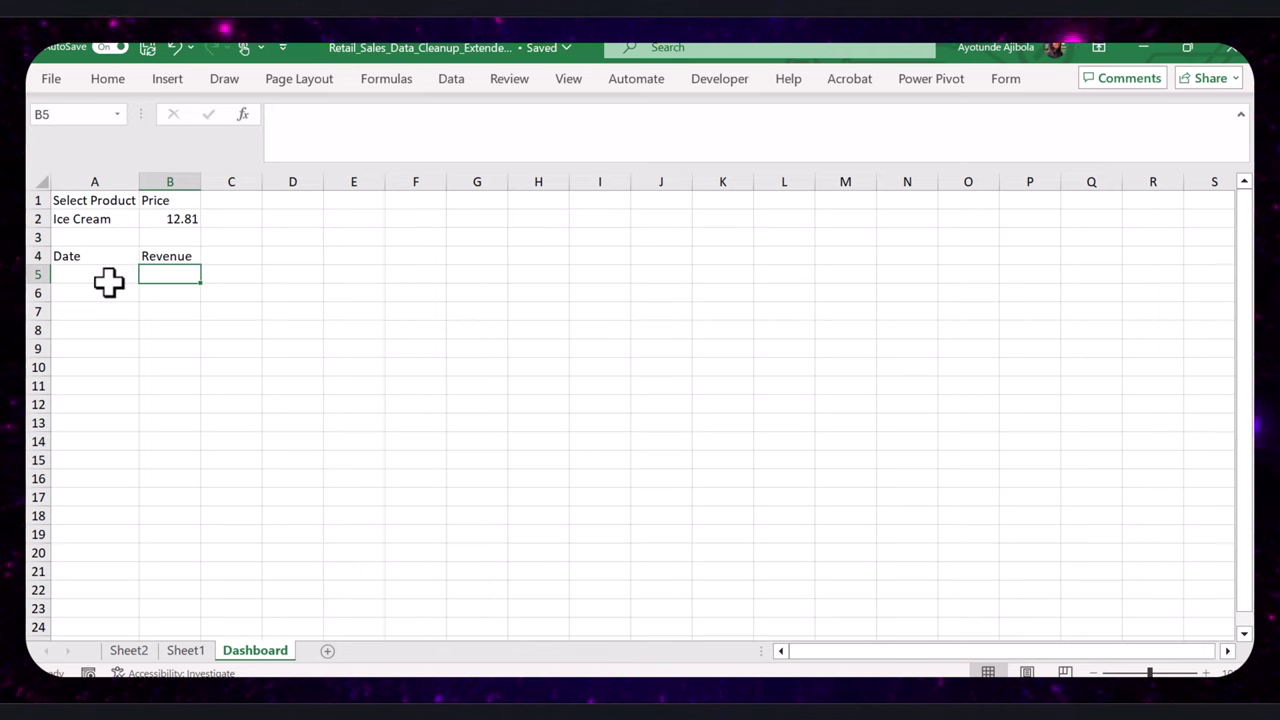
key("Up")
key("Right")
type("P")
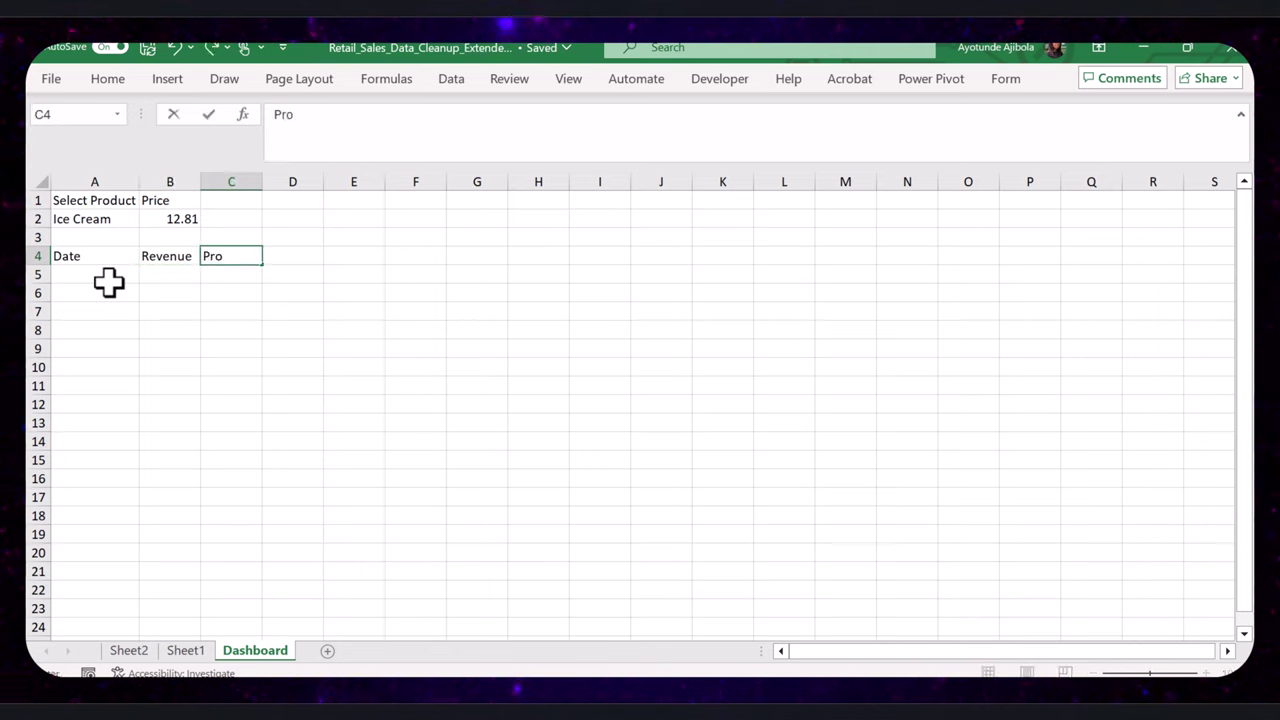
type("roduct Category")
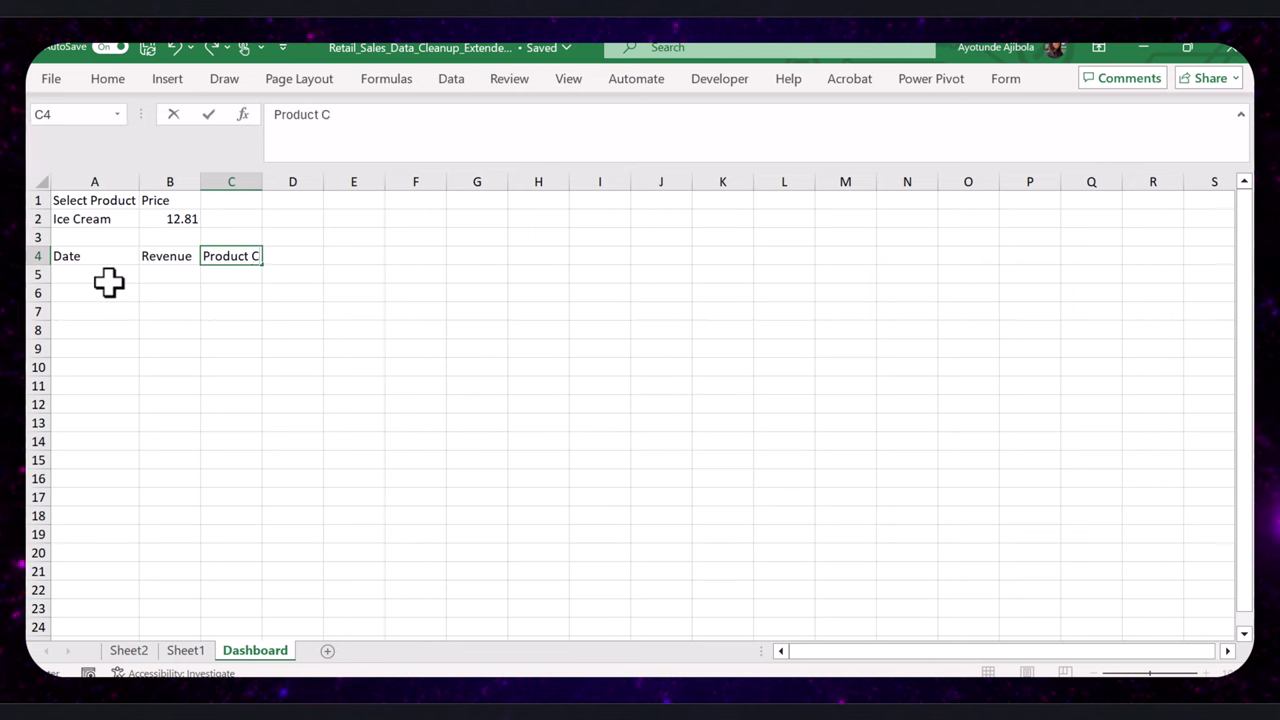
key("ctrl+Return")
Step: List the selected product's dates from A5 down with =IFERROR(FILTER(Sheet1!H:H, Sheet1!A:A=A2), "")
left_click(105, 277)
left_click(293, 142)
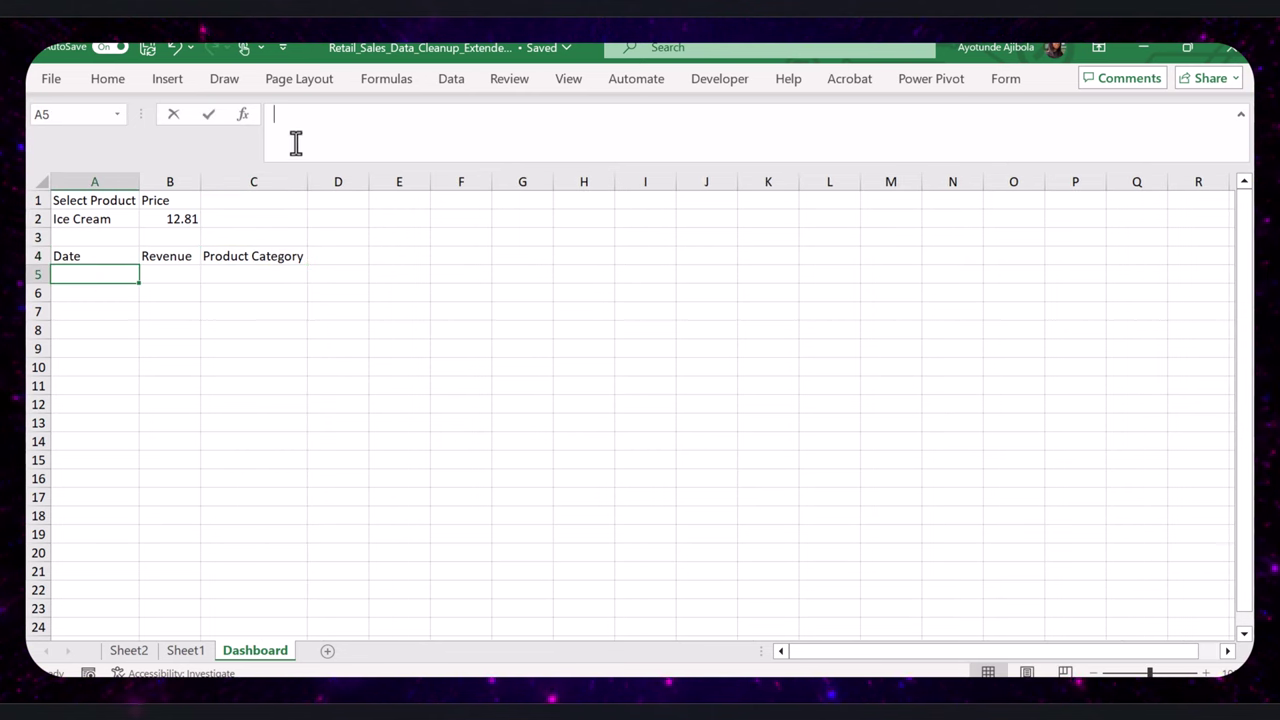
type("=IFERROR(FILTER(Sheet1!H:H, Sheet1!A:A=A2), \"\")")
key("Return")
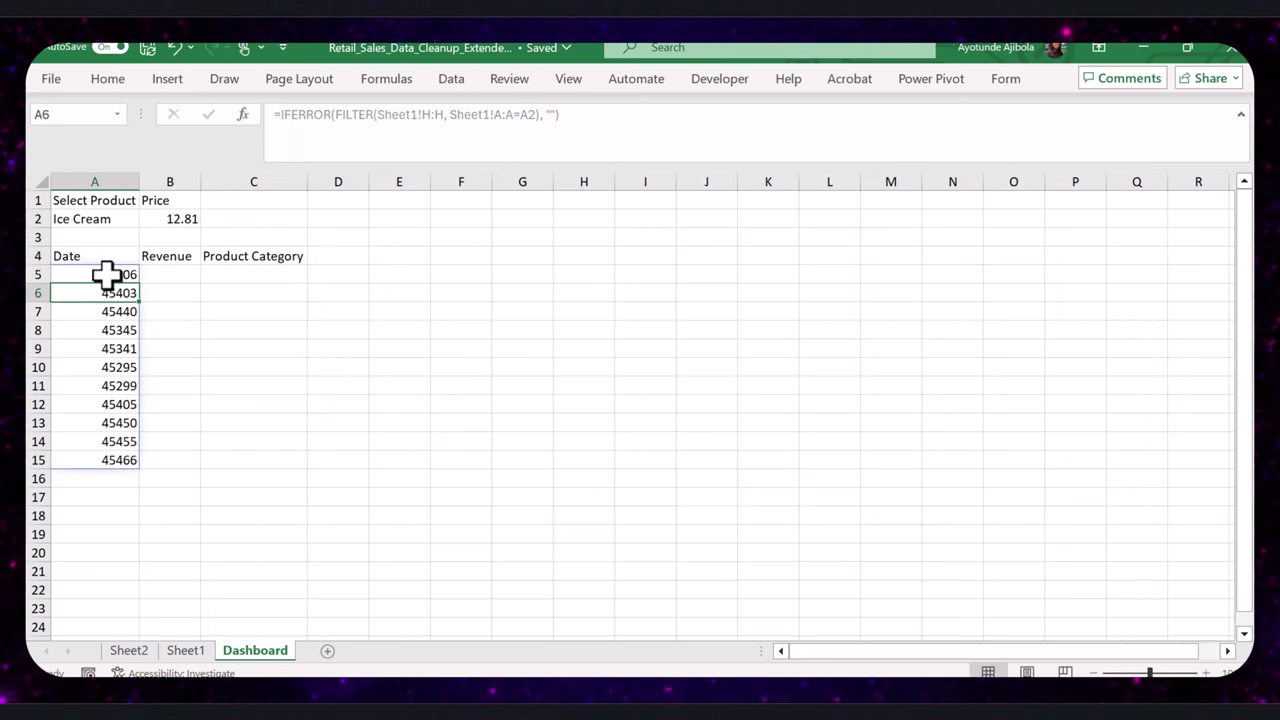
Step: Format the values in A5:A15 as short dates
left_click_drag(106, 275, 92, 458)
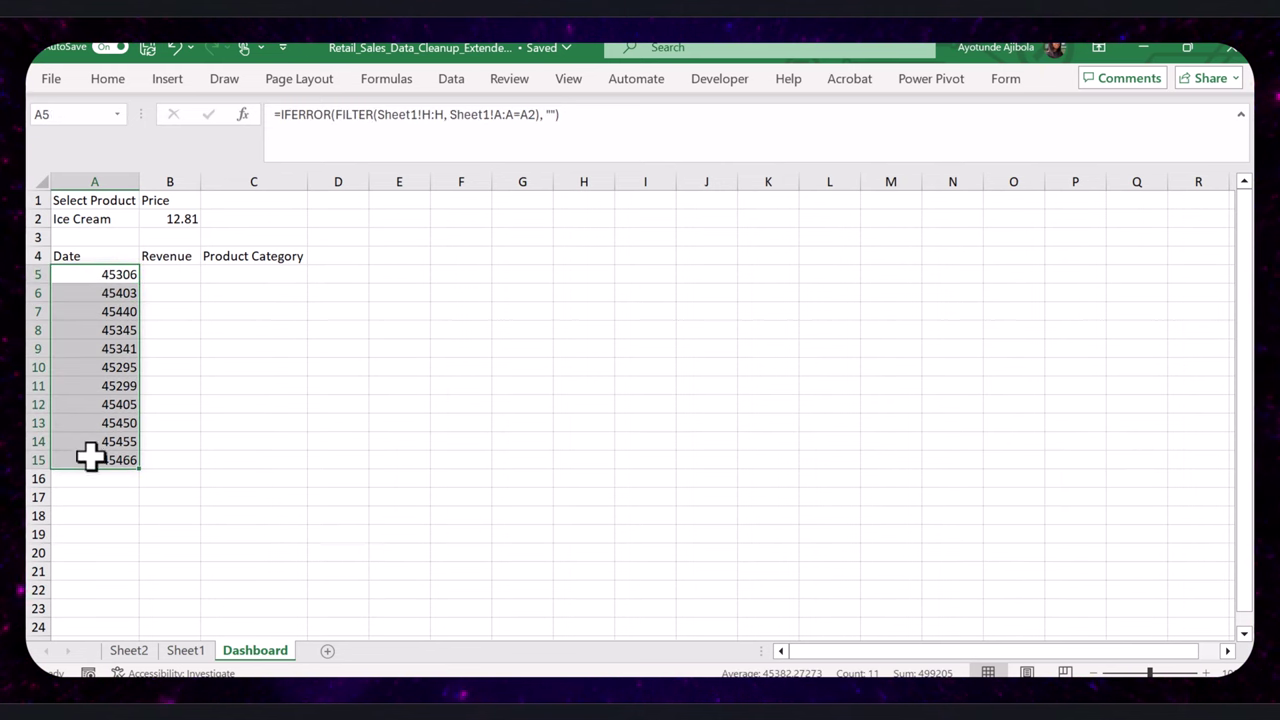
left_click(119, 84)
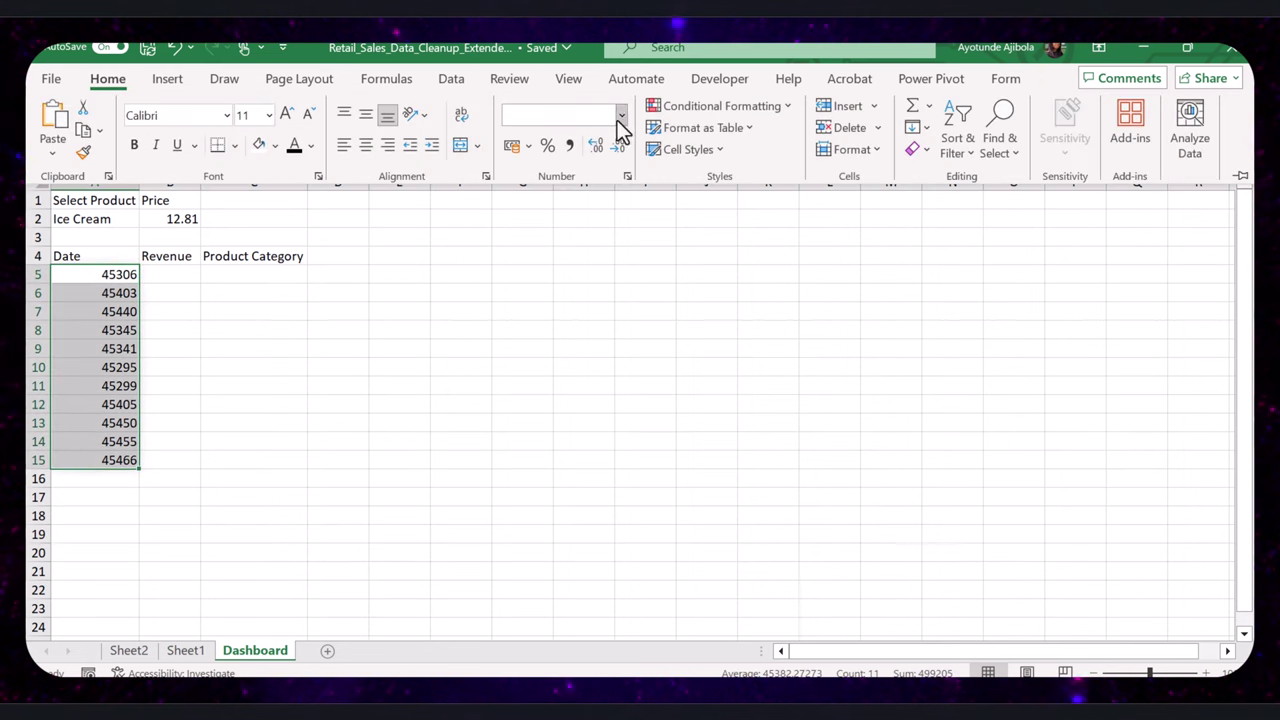
left_click(620, 115)
left_click(588, 345)
Step: List the selected product's revenue from B5 down with =IFERROR(FILTER(Sheet1!F:F, Sheet1!A:A=A2), 0)
left_click(178, 271)
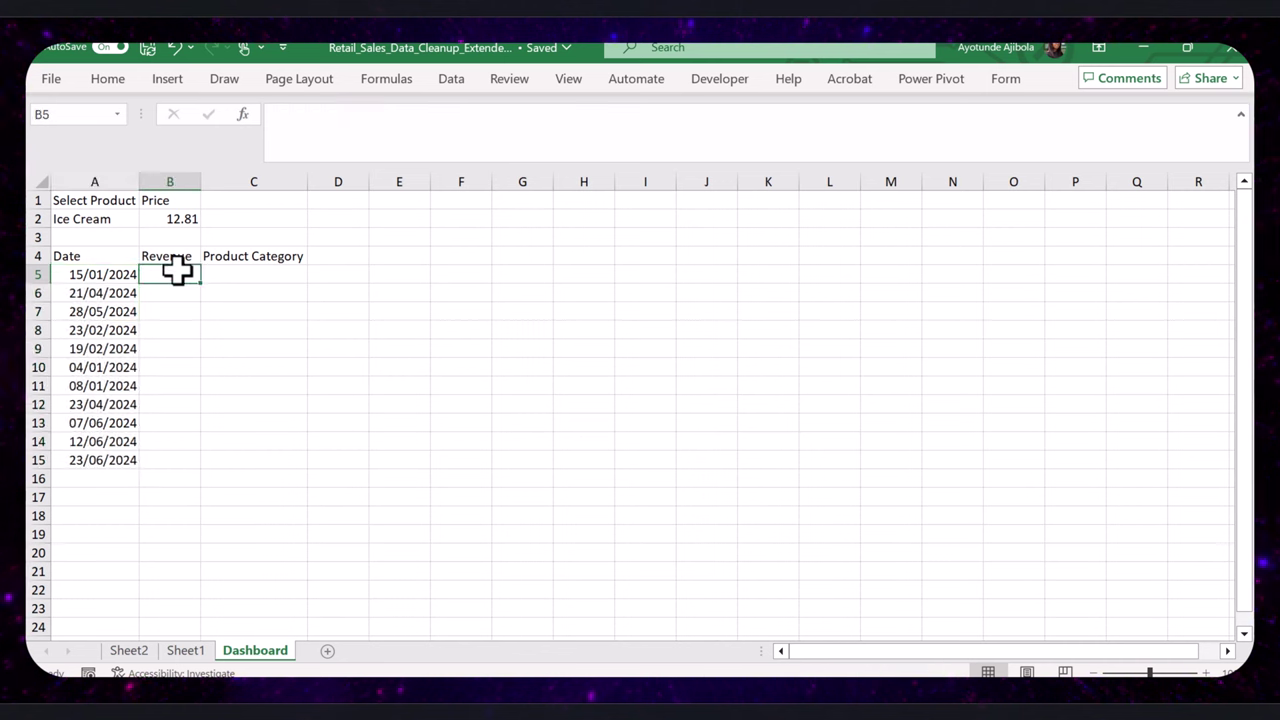
type("=IFERROR(FILTER(Sheet1!F:F, Sheet1!A:A=A2), 0)")
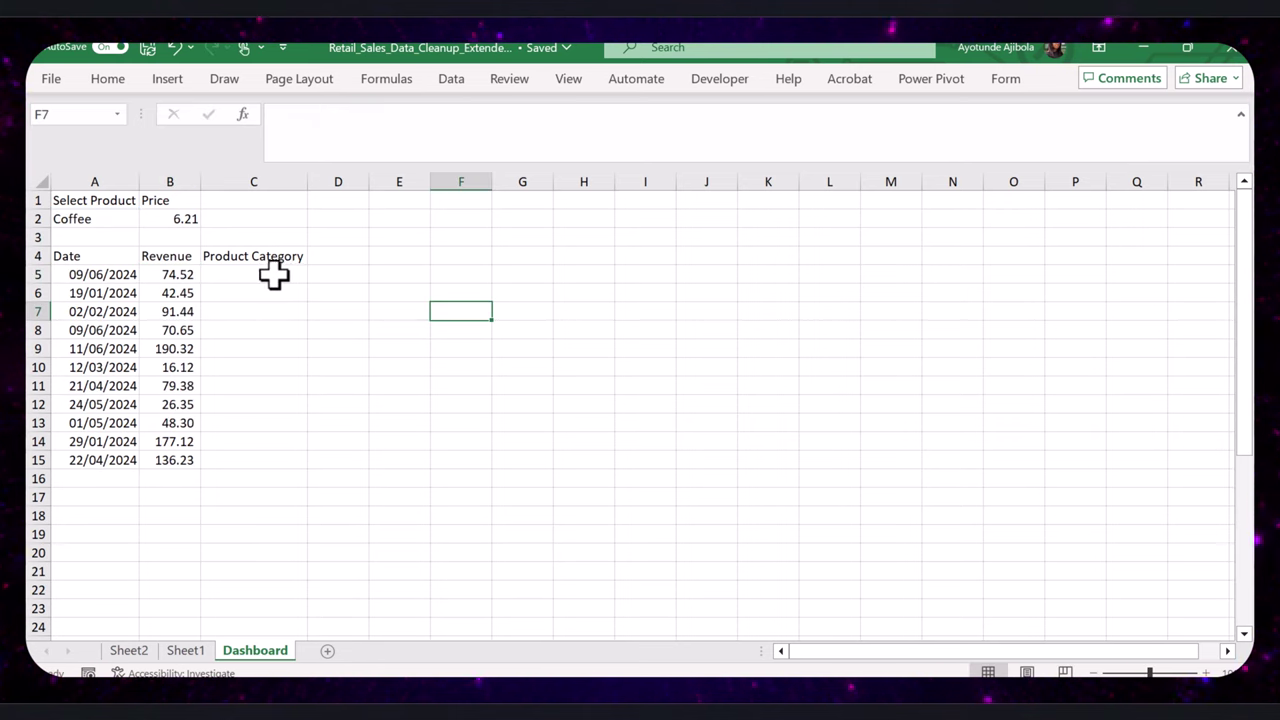
Step: List the selected product's categories from C5 down with =IFERROR(FILTER(Sheet1!G:G, Sheet1!A:A=A2), "")
left_click(276, 275)
left_click(368, 135)
type("=IFERROR(FILTER(Sheet1!G:G, Sheet1!A:A=A2), \"\")")
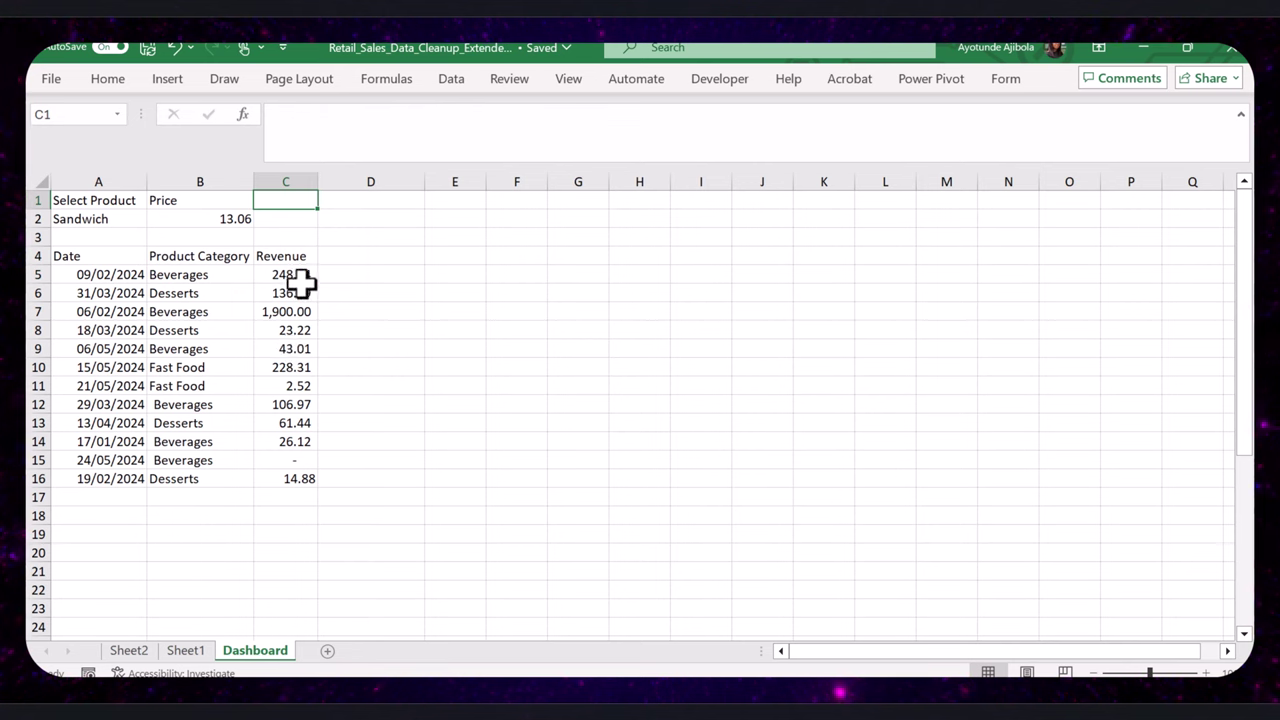
Step: Add purple gradient data bars to the Revenue values from C5 down
left_click_drag(295, 274, 286, 628)
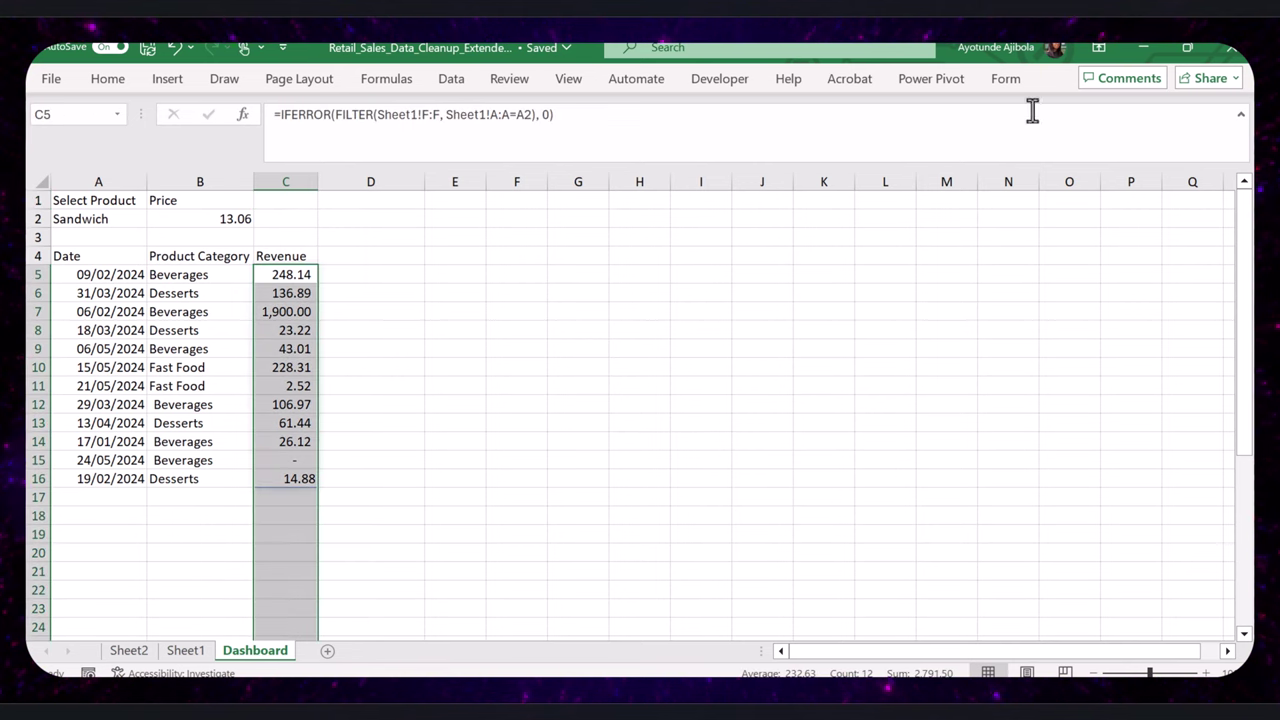
left_click(105, 80)
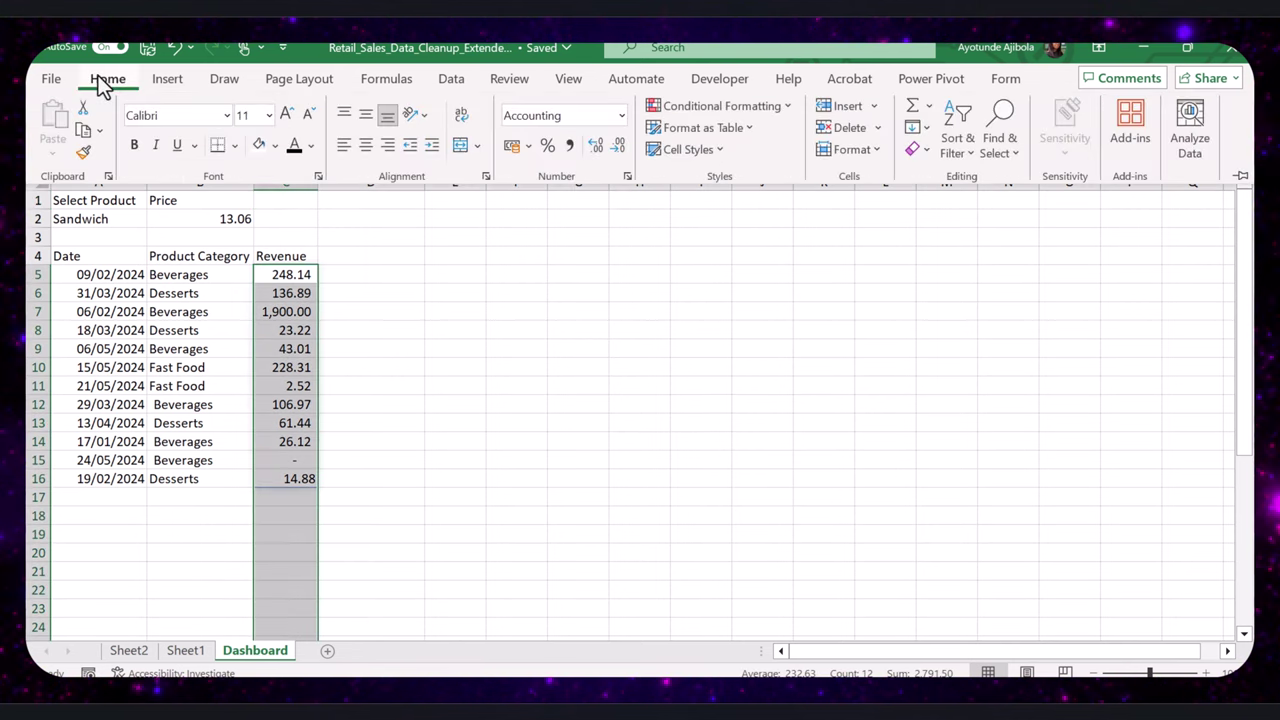
left_click(764, 109)
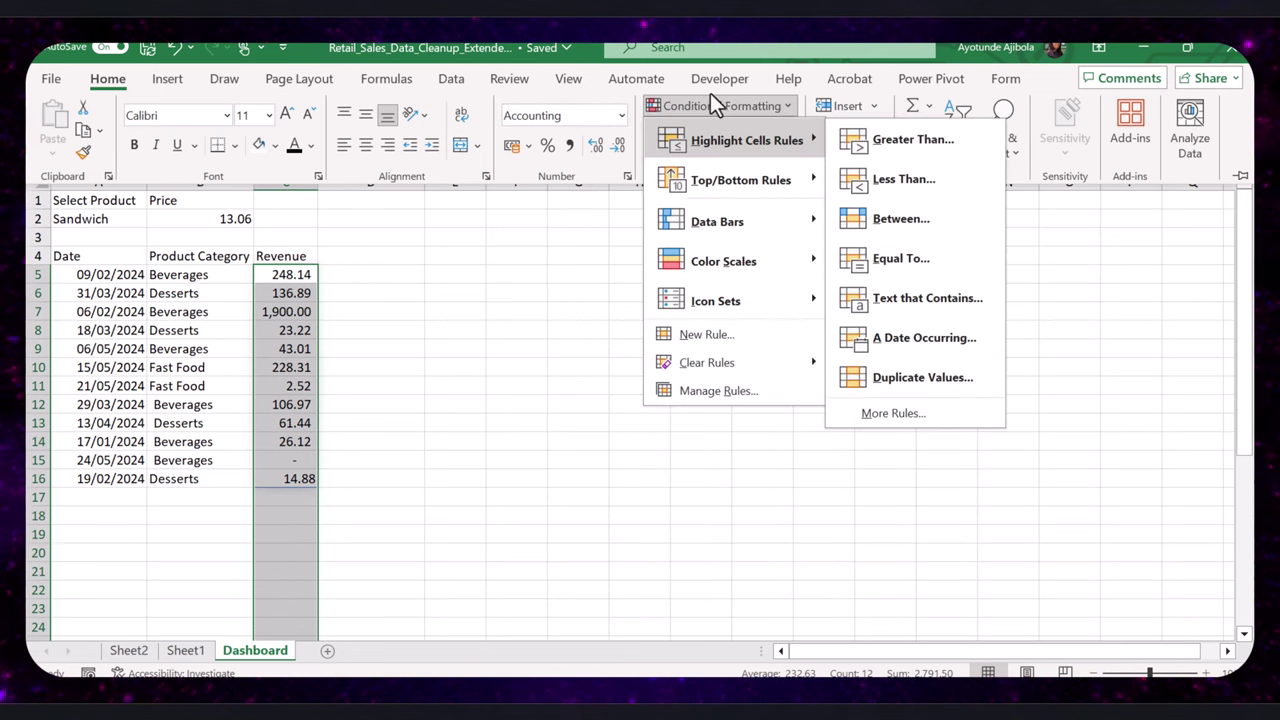
mouse_move(709, 228)
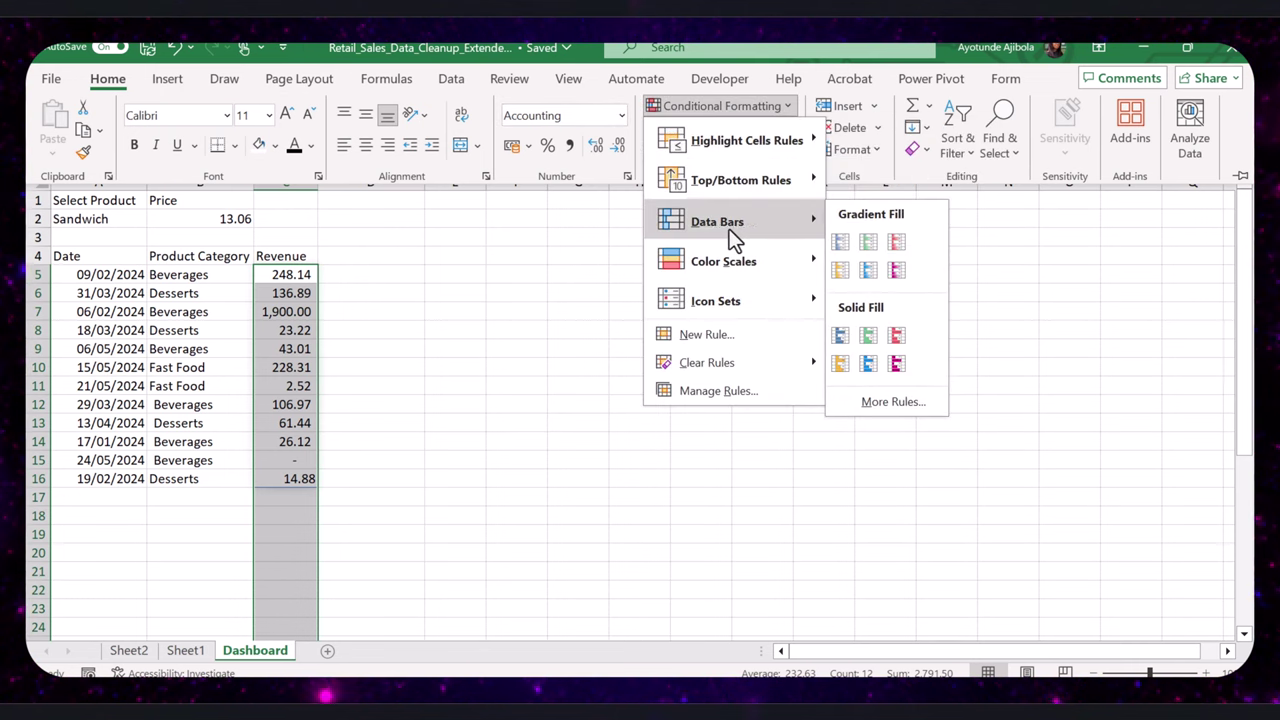
left_click(894, 271)
left_click(366, 434)
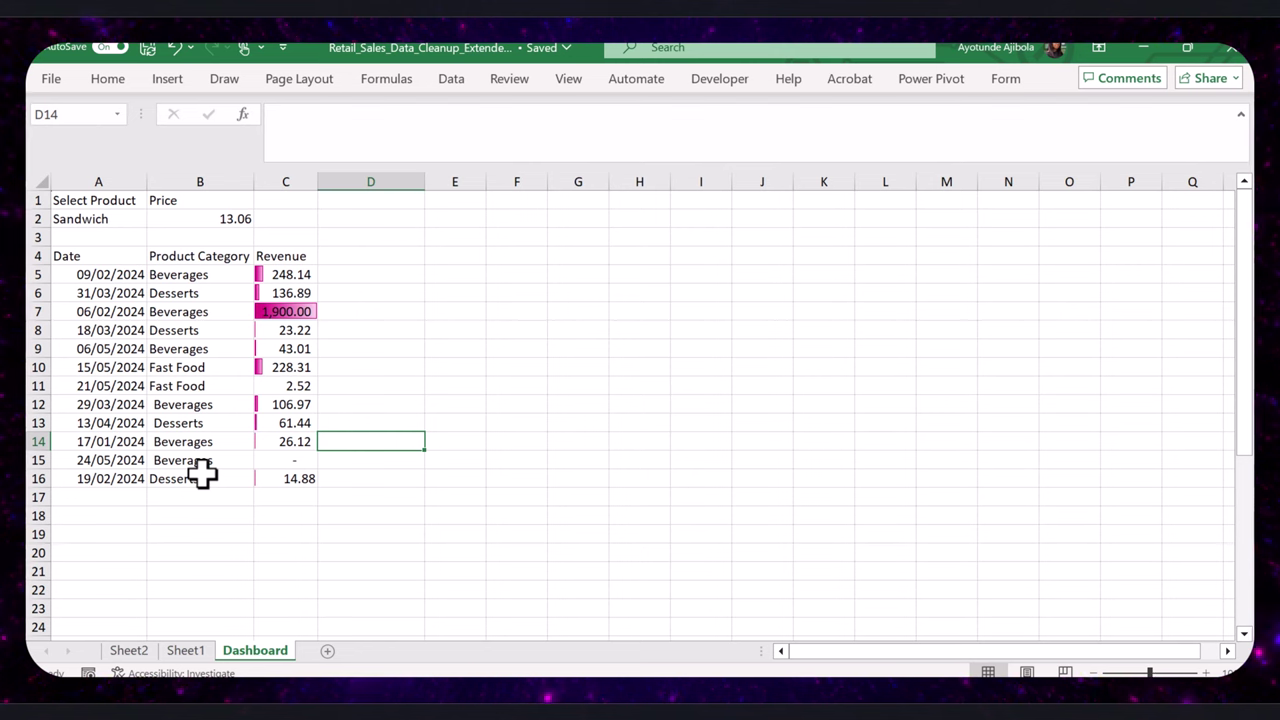
Step: Insert a 2-D Line with Markers chart from the Date, Product Category and Revenue range A4:C95
left_click_drag(98, 256, 300, 640)
scroll(544, 350, "up", 4)
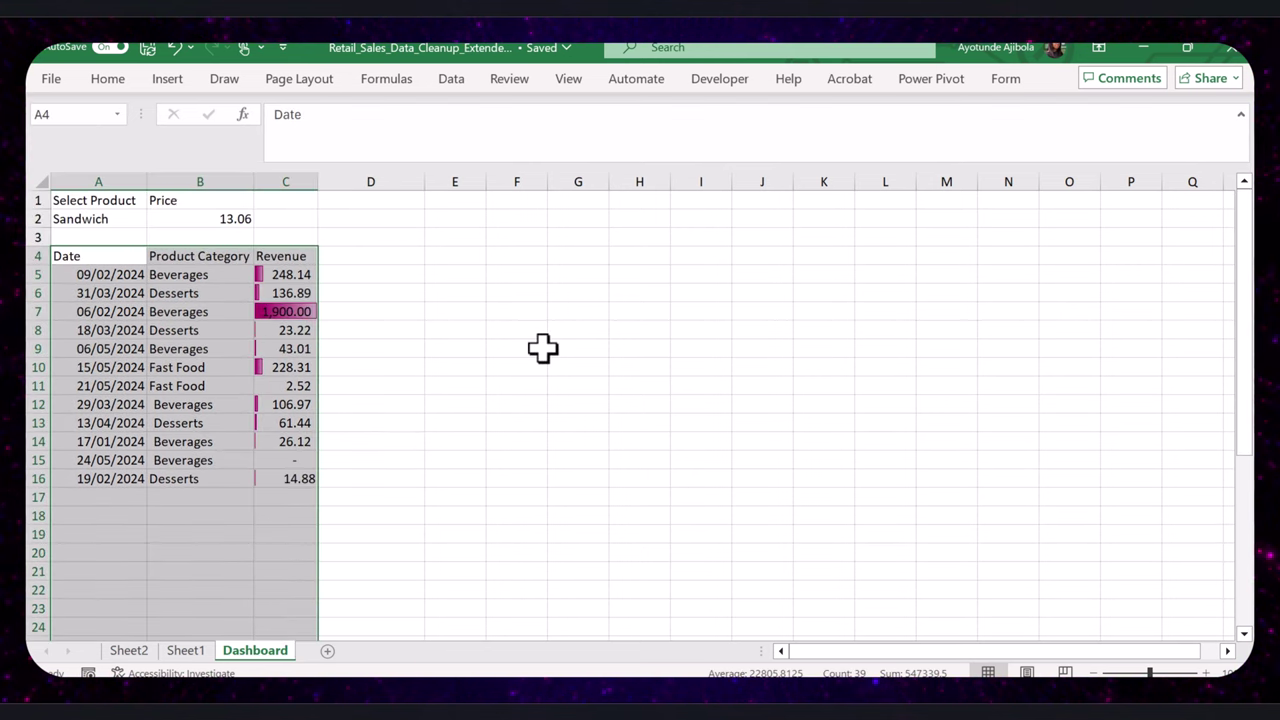
left_click(167, 80)
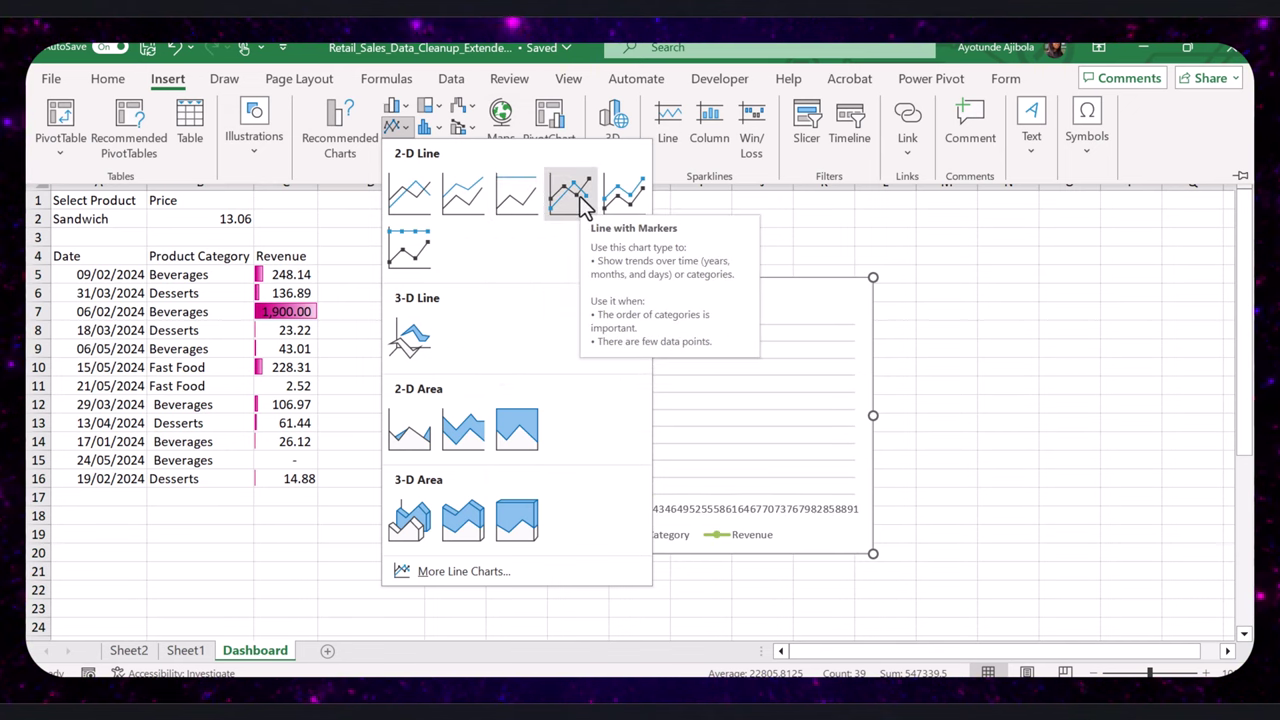
left_click(583, 205)
Step: Add a chart data series named Revenue with the values =Dashboard!$C$5:$C$90
right_click(787, 437)
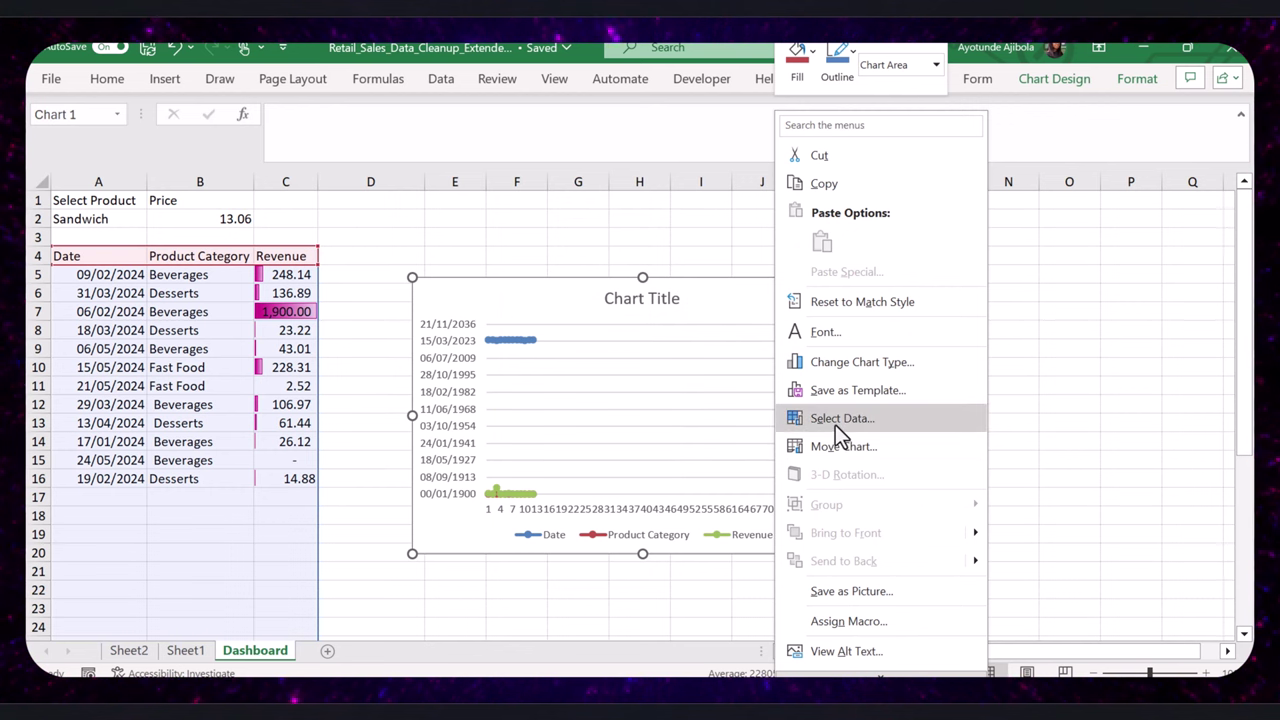
left_click(835, 420)
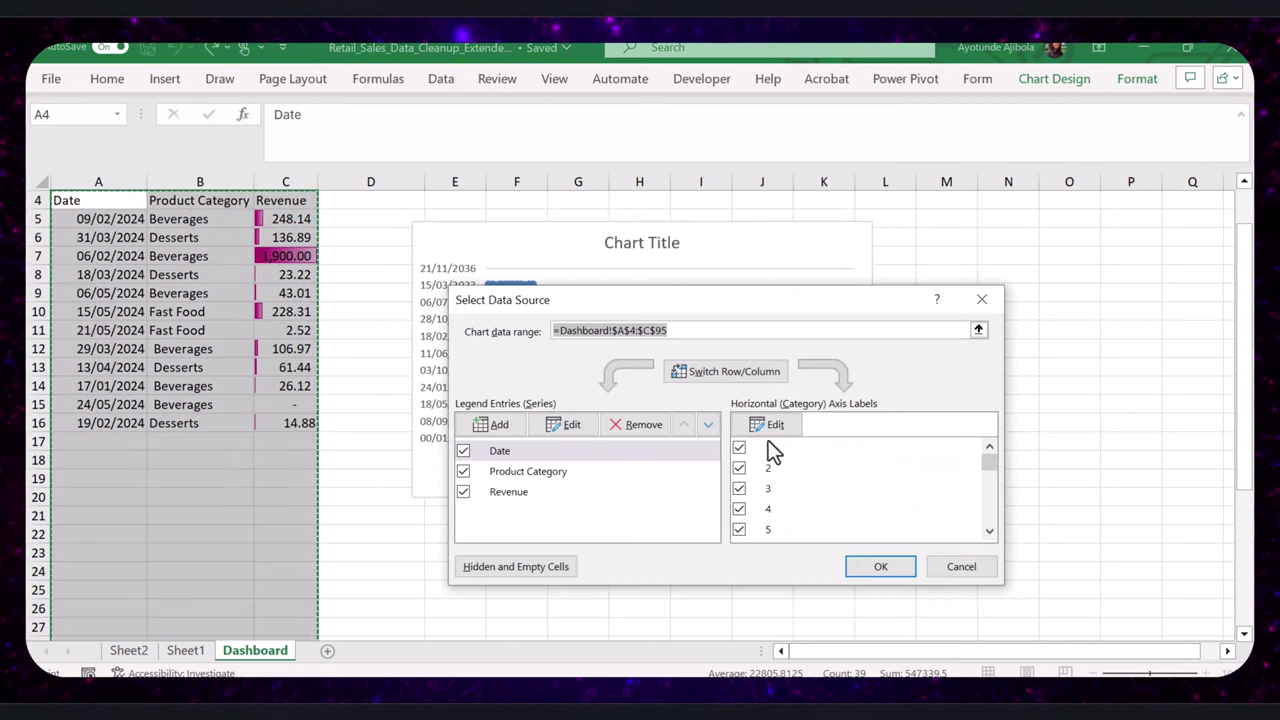
left_click(494, 428)
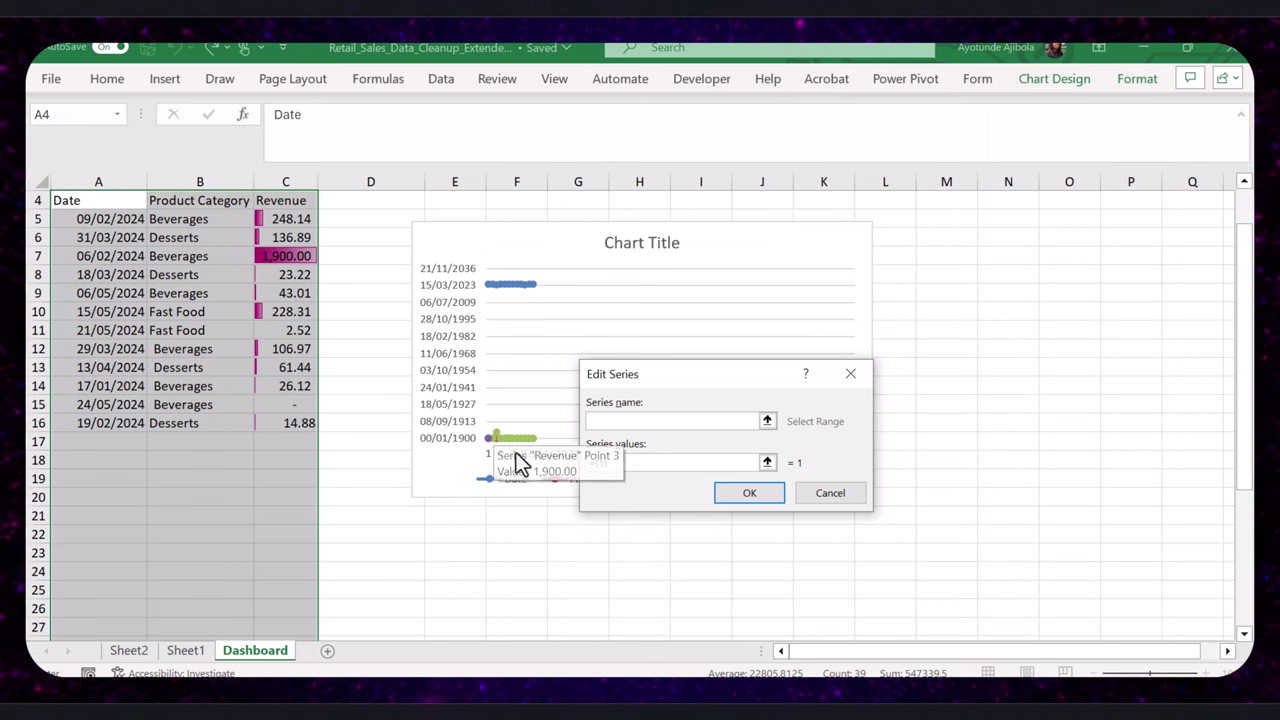
type("Revenue")
left_click_drag(626, 462, 590, 462)
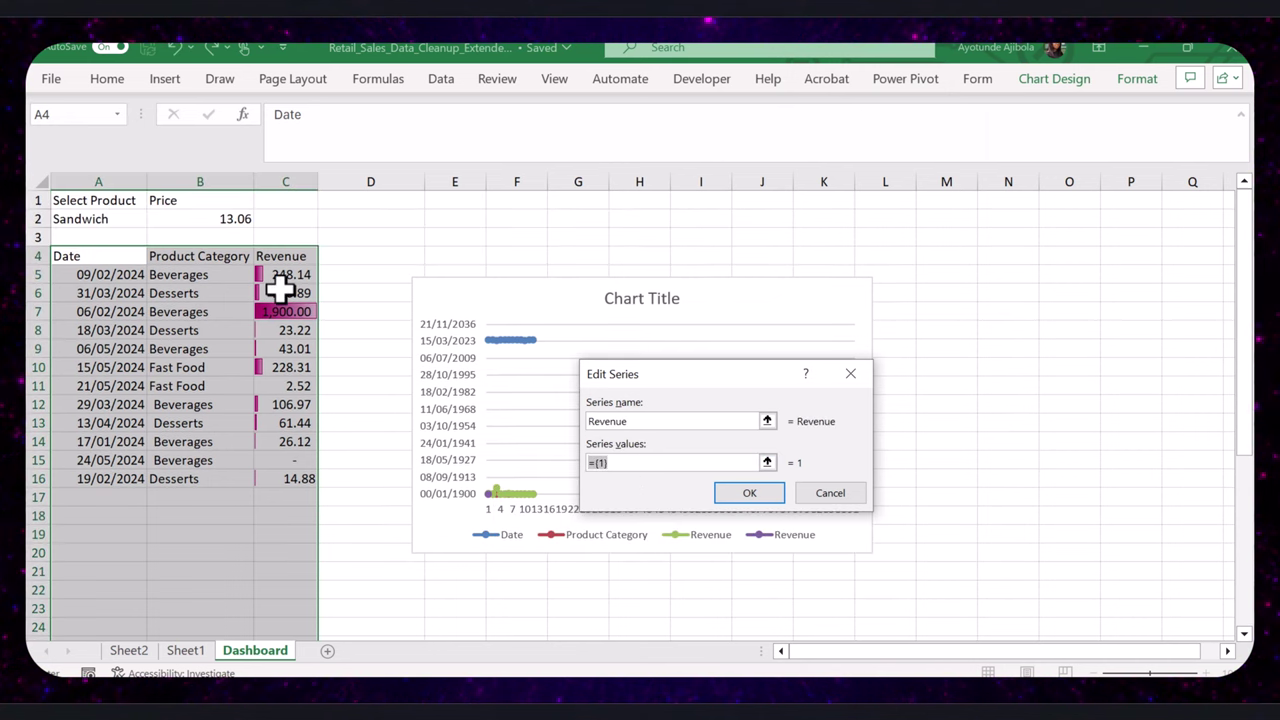
left_click_drag(283, 274, 278, 583)
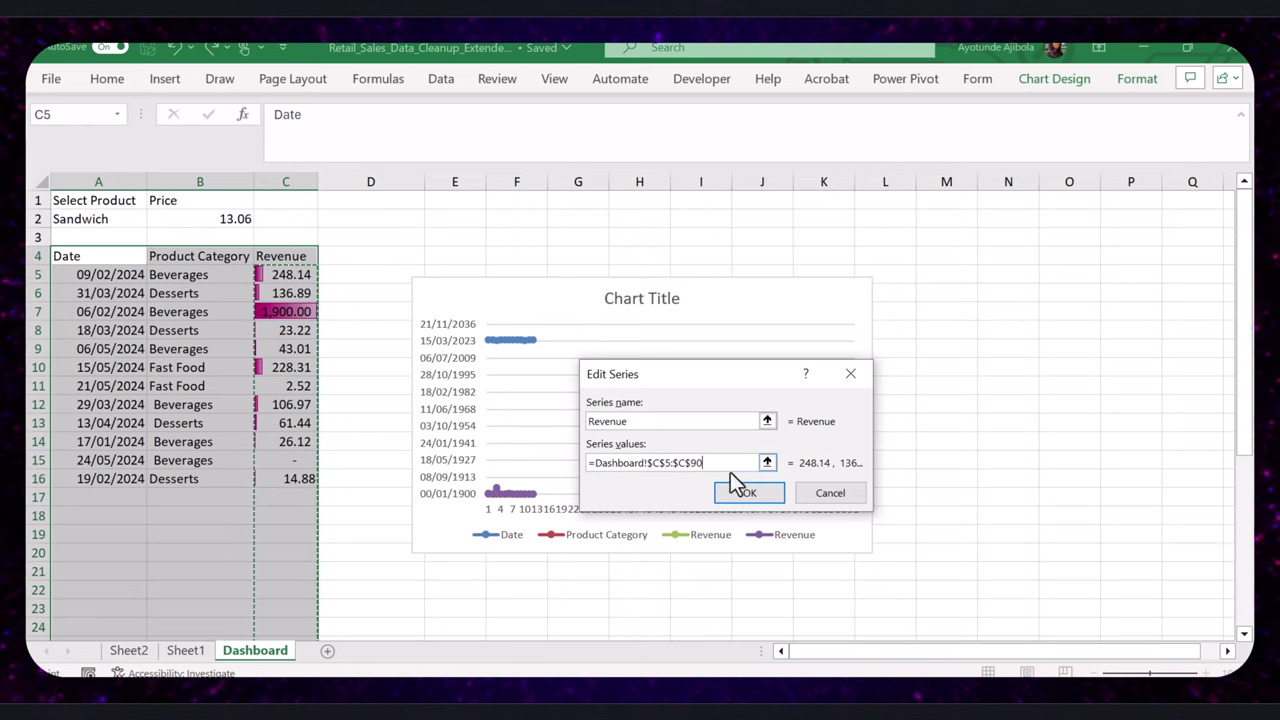
left_click(745, 493)
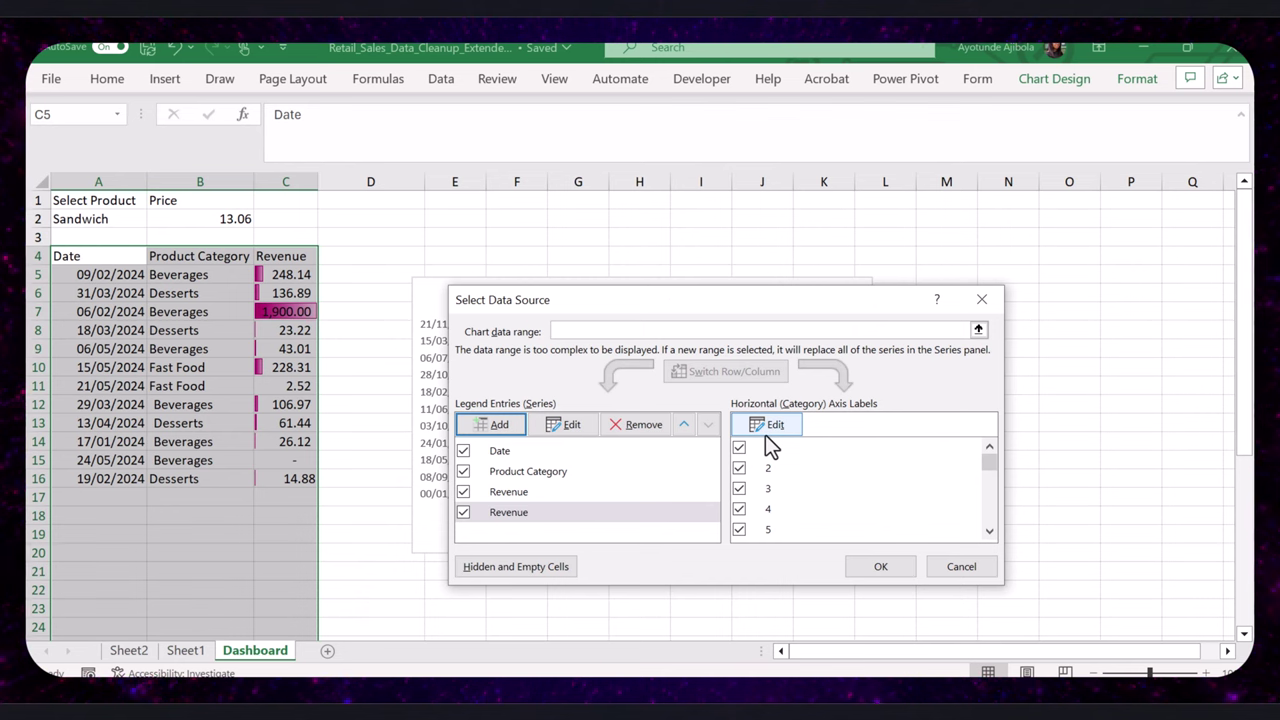
Step: Set the chart's horizontal axis label range to the dates in =Dashboard!$A$5:$A$38
left_click(776, 430)
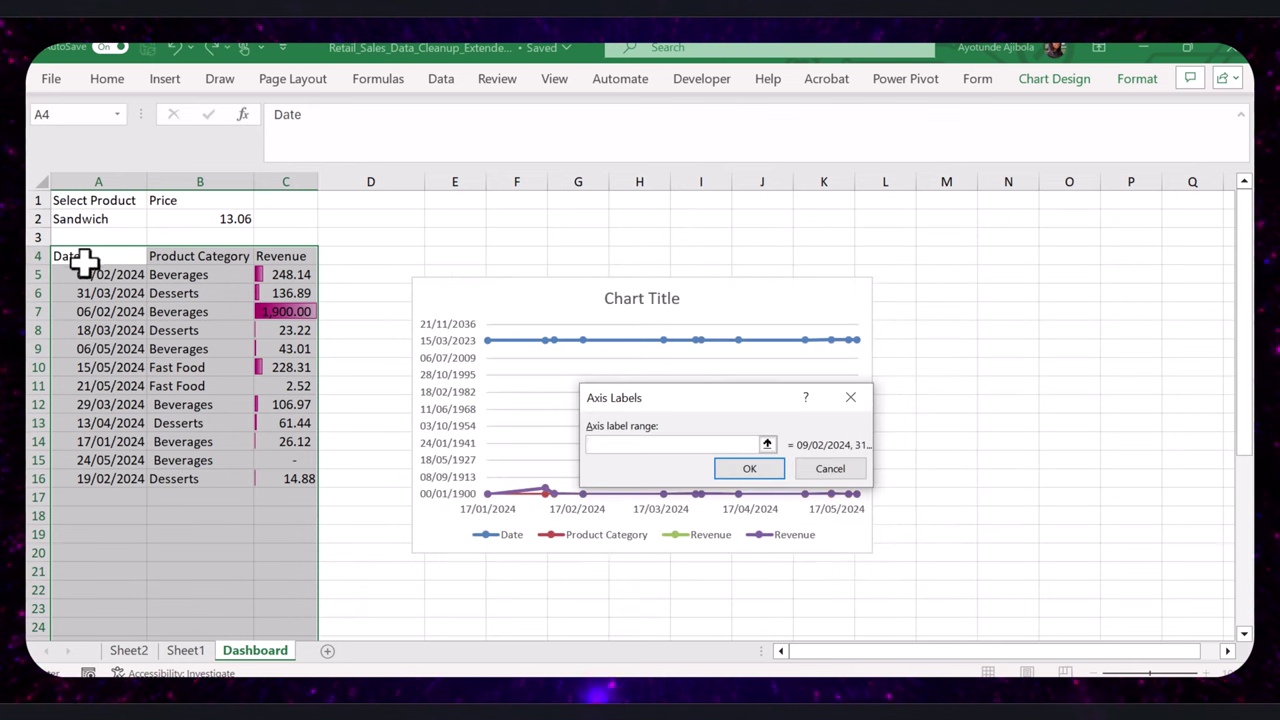
left_click_drag(88, 274, 90, 615)
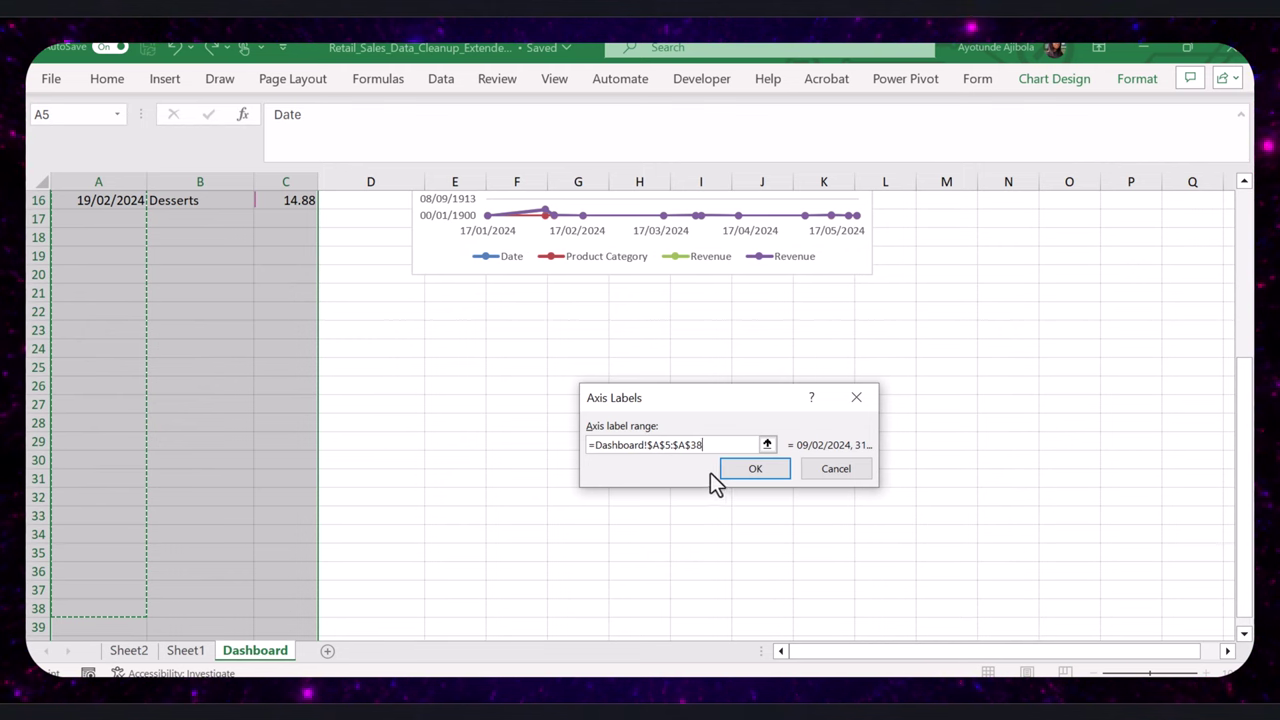
left_click(754, 472)
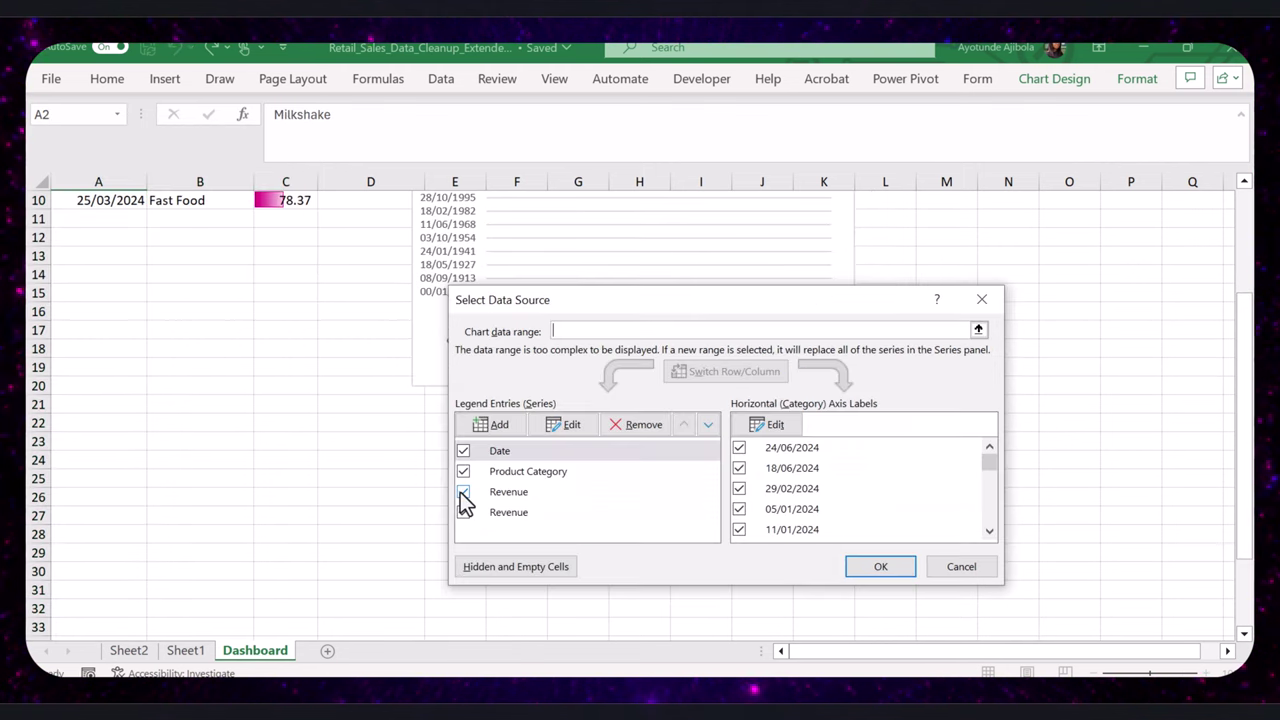
Step: Exclude the Date, Product Category and first Revenue series from the line chart, keeping the added Revenue series
left_click(464, 491)
left_click(464, 471)
left_click(463, 451)
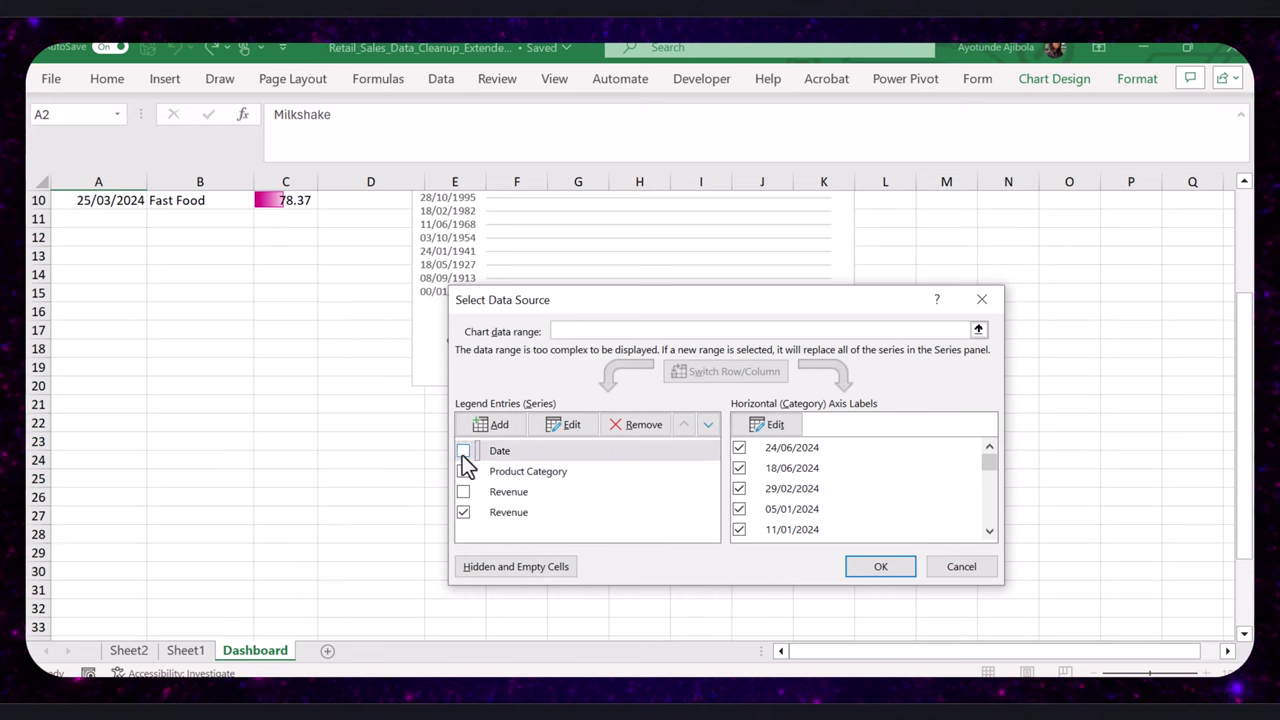
left_click(878, 567)
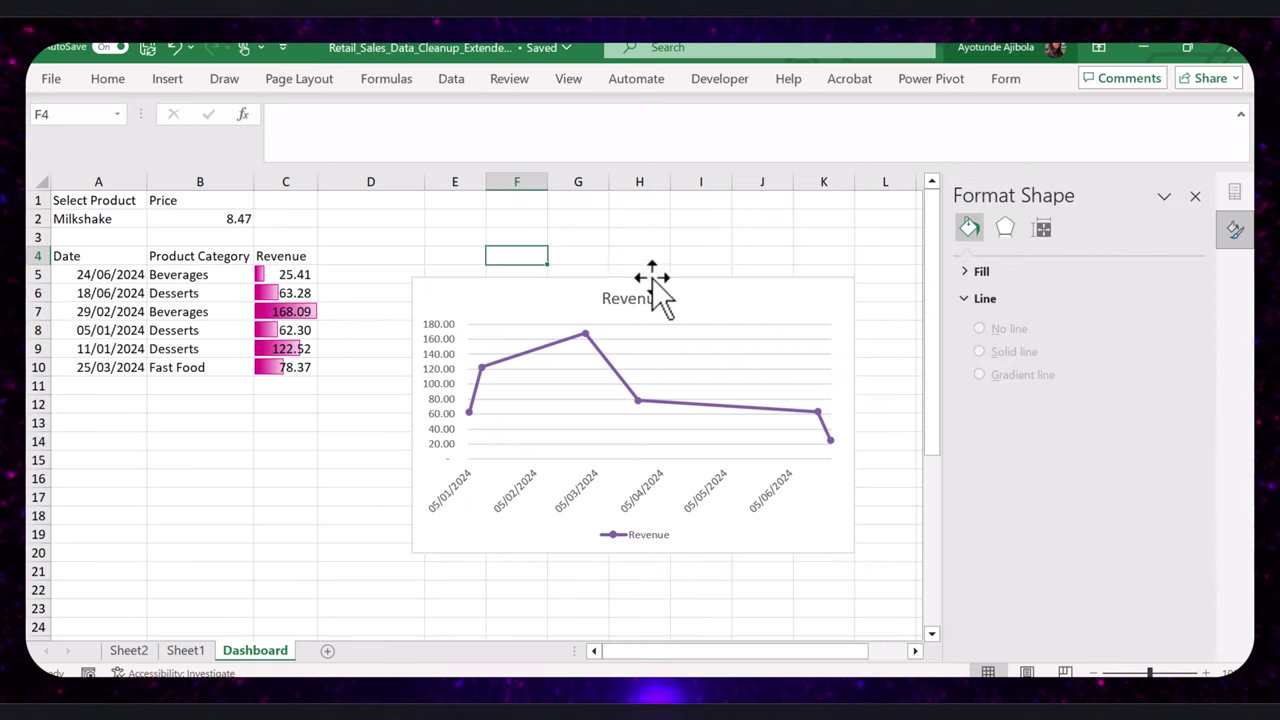
Step: Change the line chart's title to Sales Trends for Selected Product
left_click(634, 298)
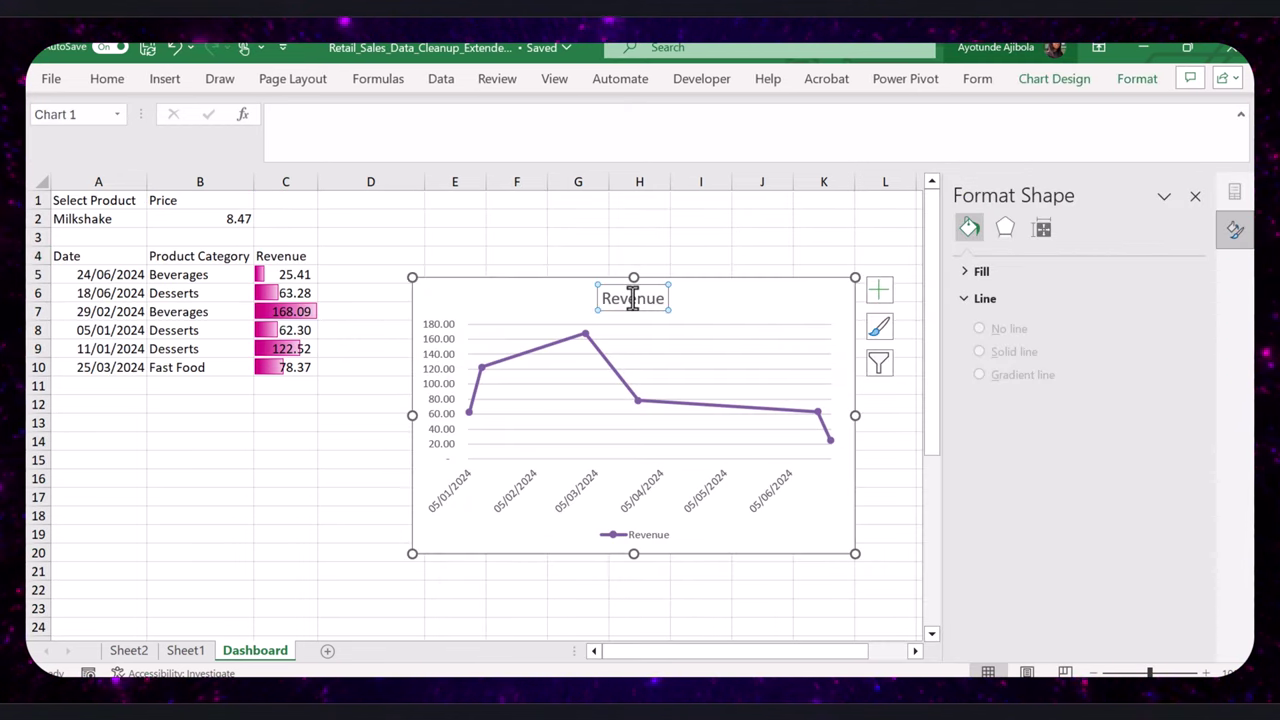
double_click(633, 298)
key("BackSpace")
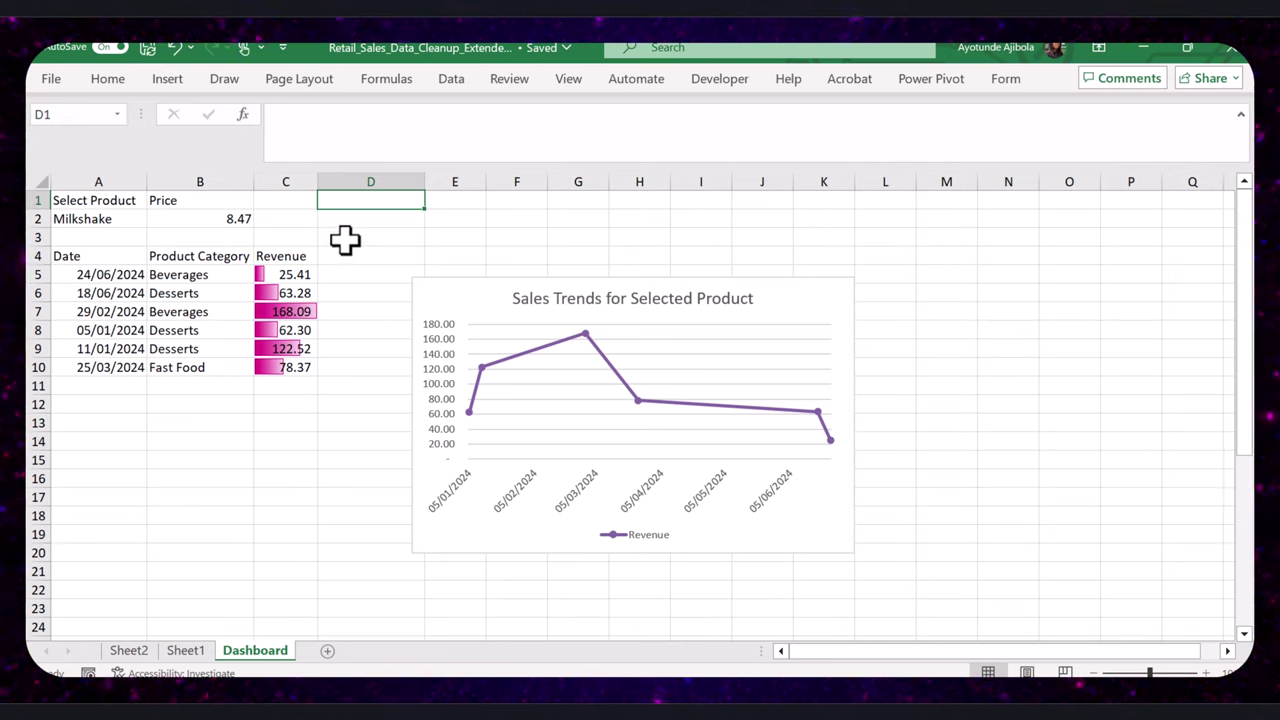
Step: Hide the gridlines on the Dashboard sheet
left_click(299, 80)
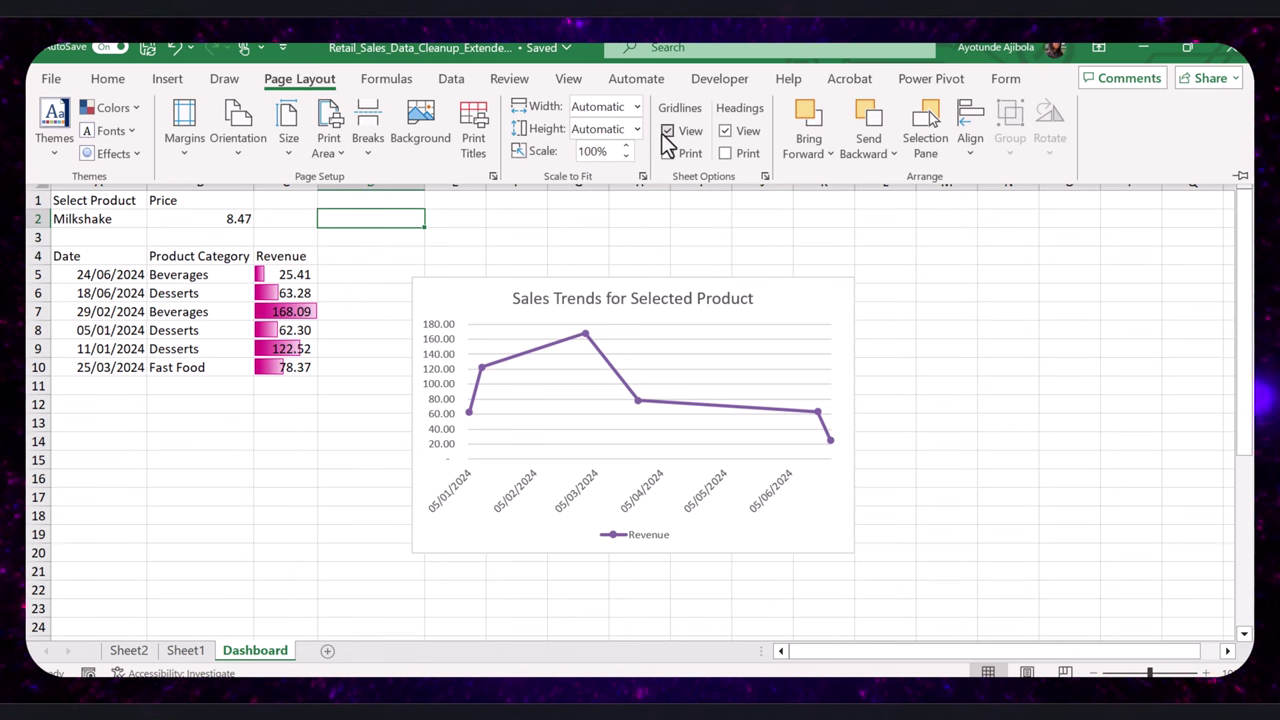
left_click(666, 132)
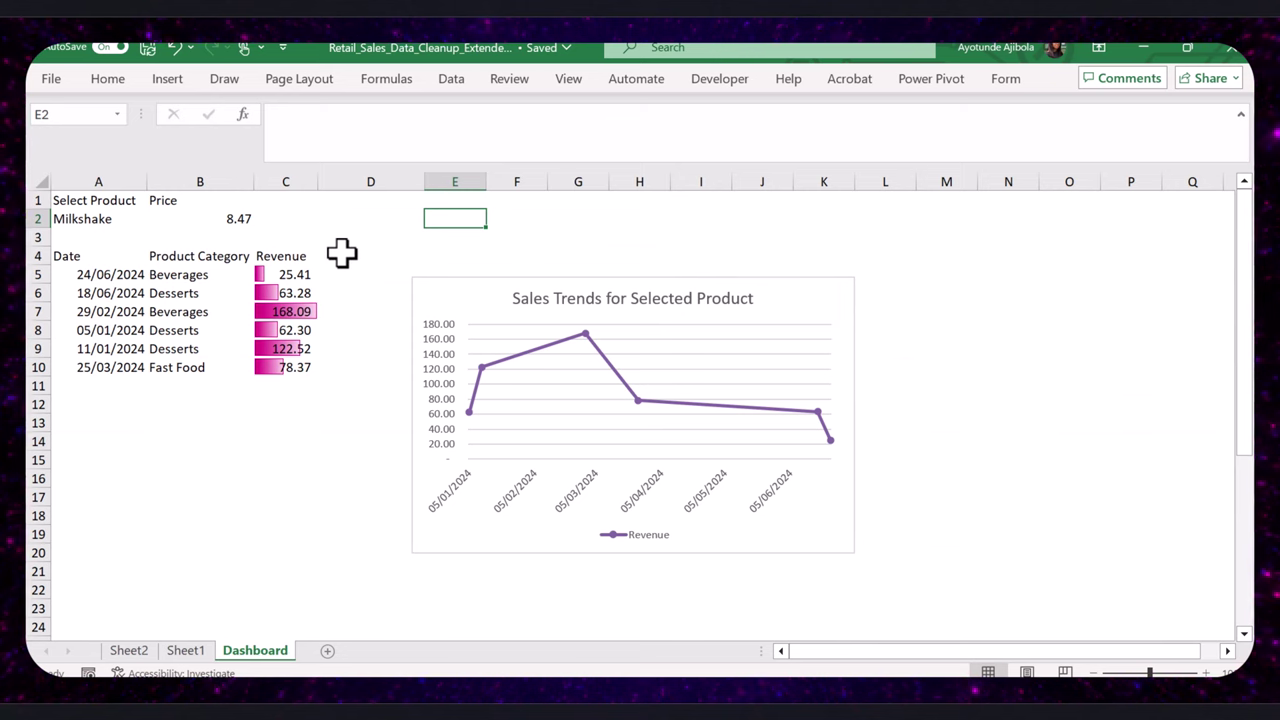
left_click(359, 217)
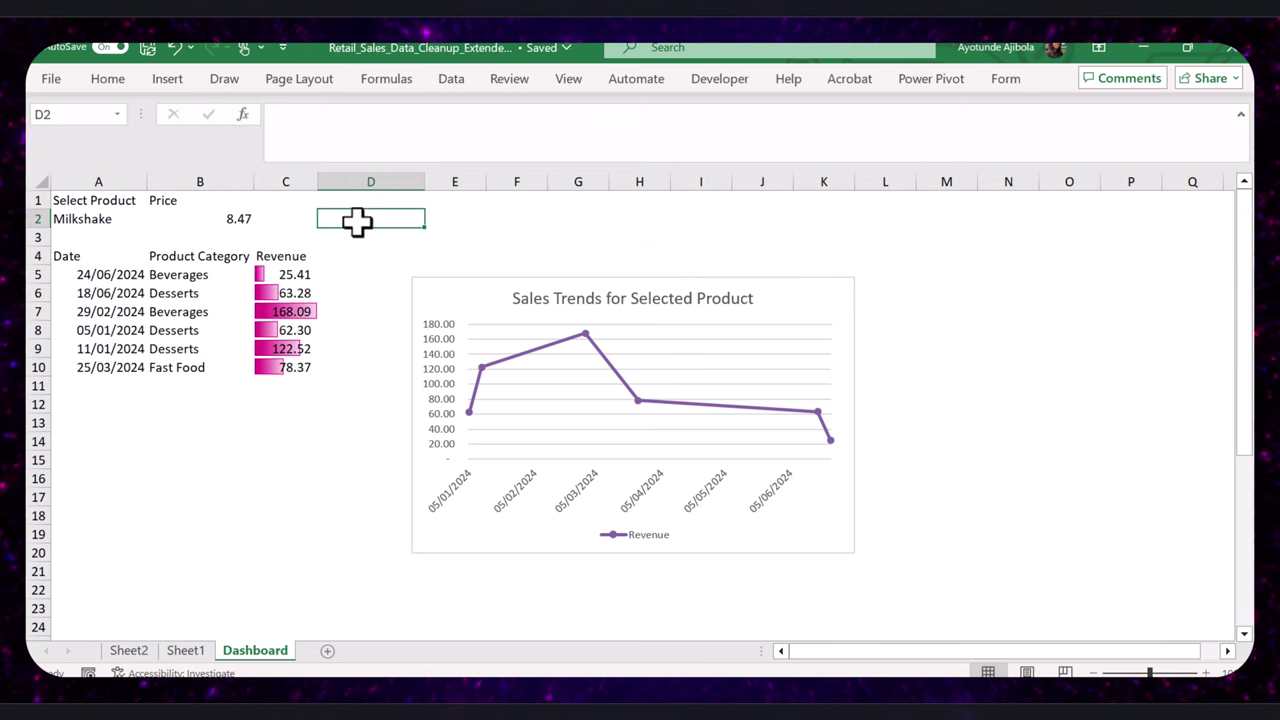
Step: Restyle the chart with a bold uppercase title, the legend above the plot and a dark red line with cross markers
left_click(495, 300)
left_click(880, 328)
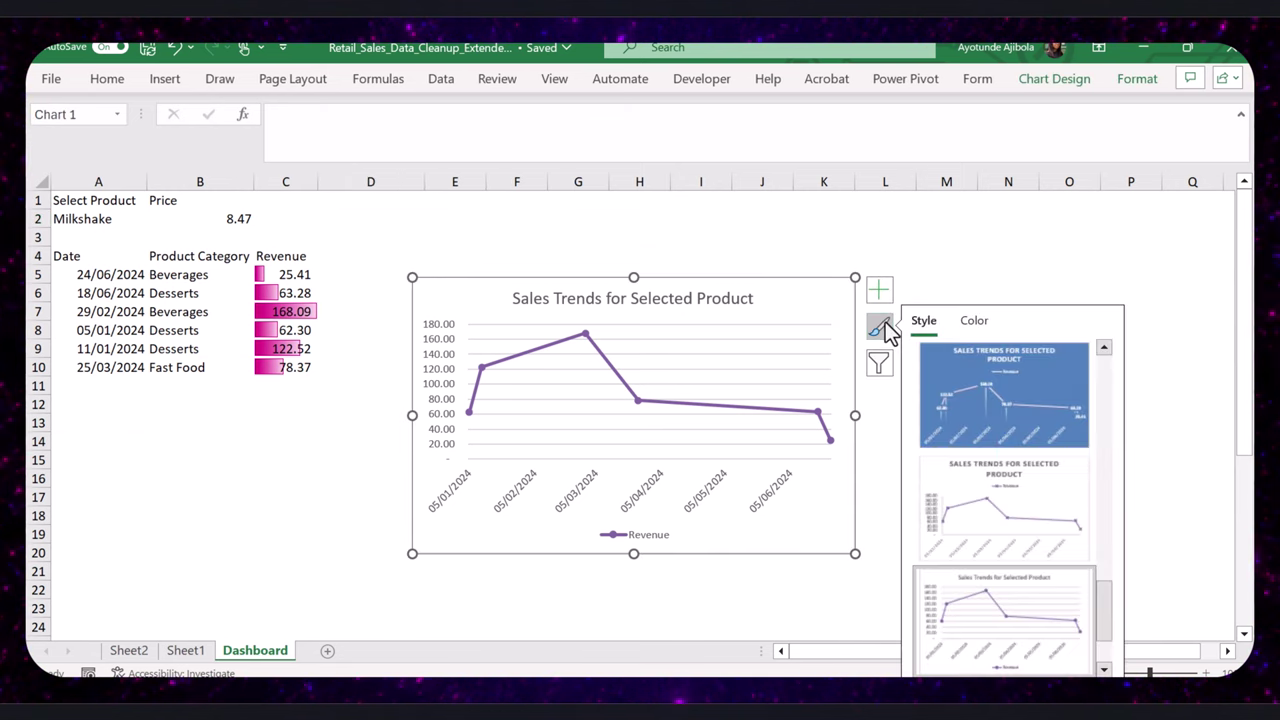
left_click(974, 320)
scroll(1054, 589, "down", 3)
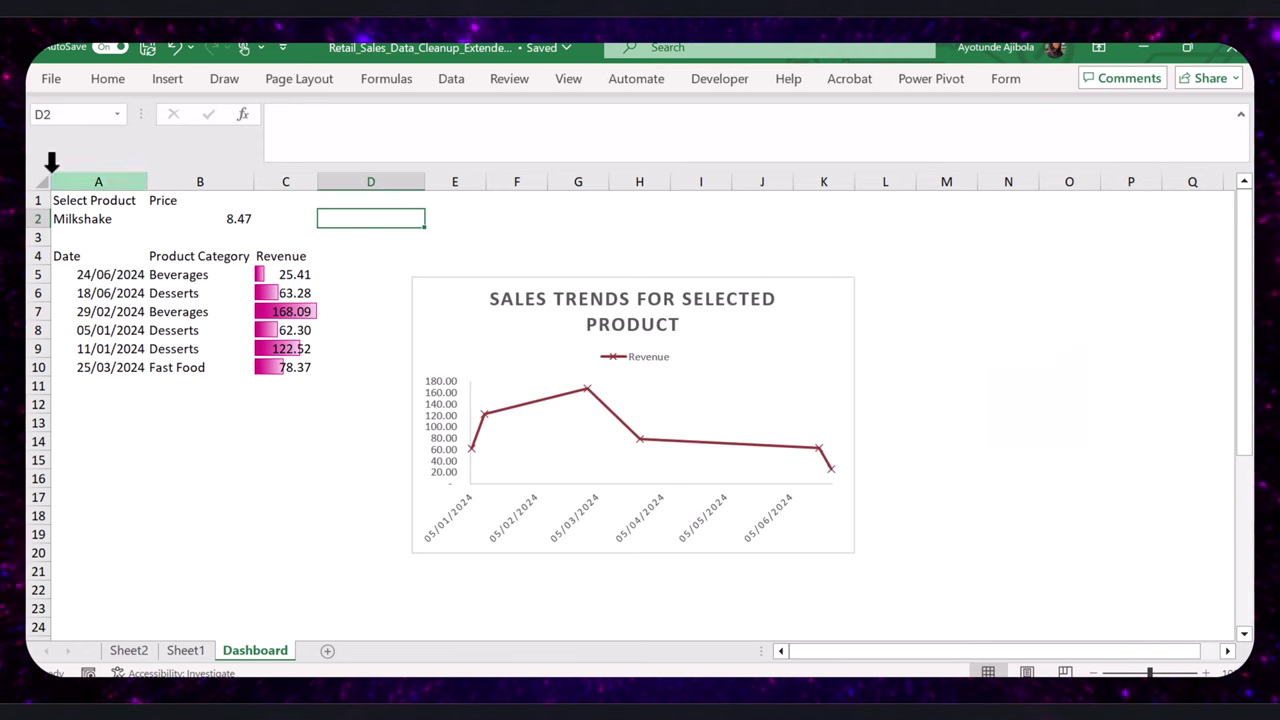
Step: Fill the whole Dashboard sheet with light grey and move the chart up, closer to the table
left_click(39, 178)
left_click(118, 79)
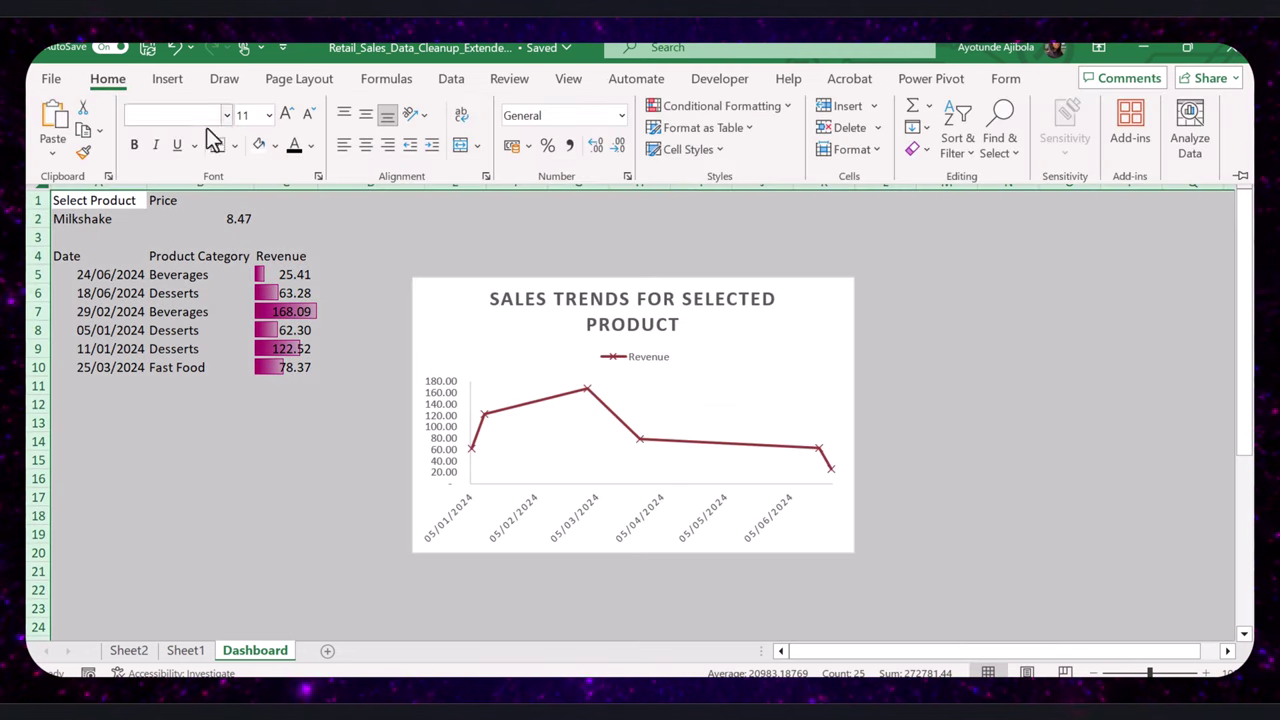
left_click(275, 145)
left_click(263, 240)
key("ctrl+F1")
left_click_drag(448, 310, 414, 243)
left_click(200, 441)
Step: Format headers A1:B1 with purple fill and bold, white, centred text, and copy that formatting to headers A4:C4
left_click_drag(94, 200, 190, 200)
left_click(108, 79)
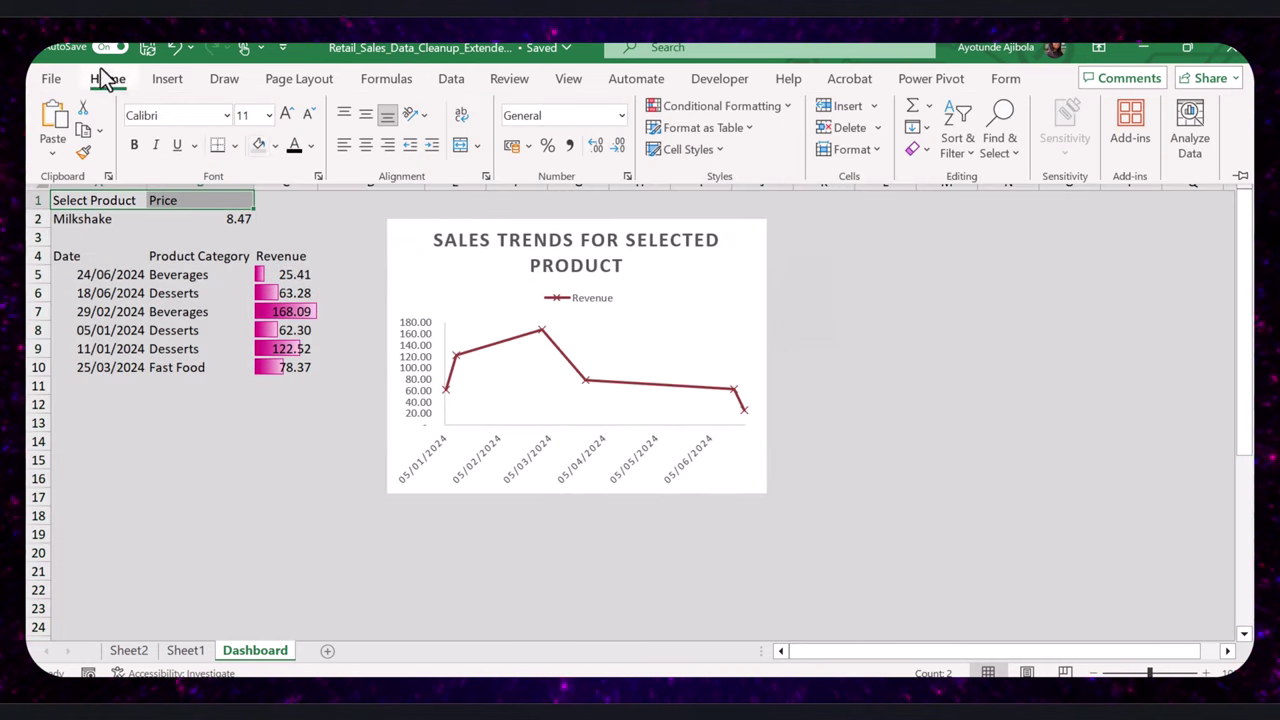
left_click(275, 145)
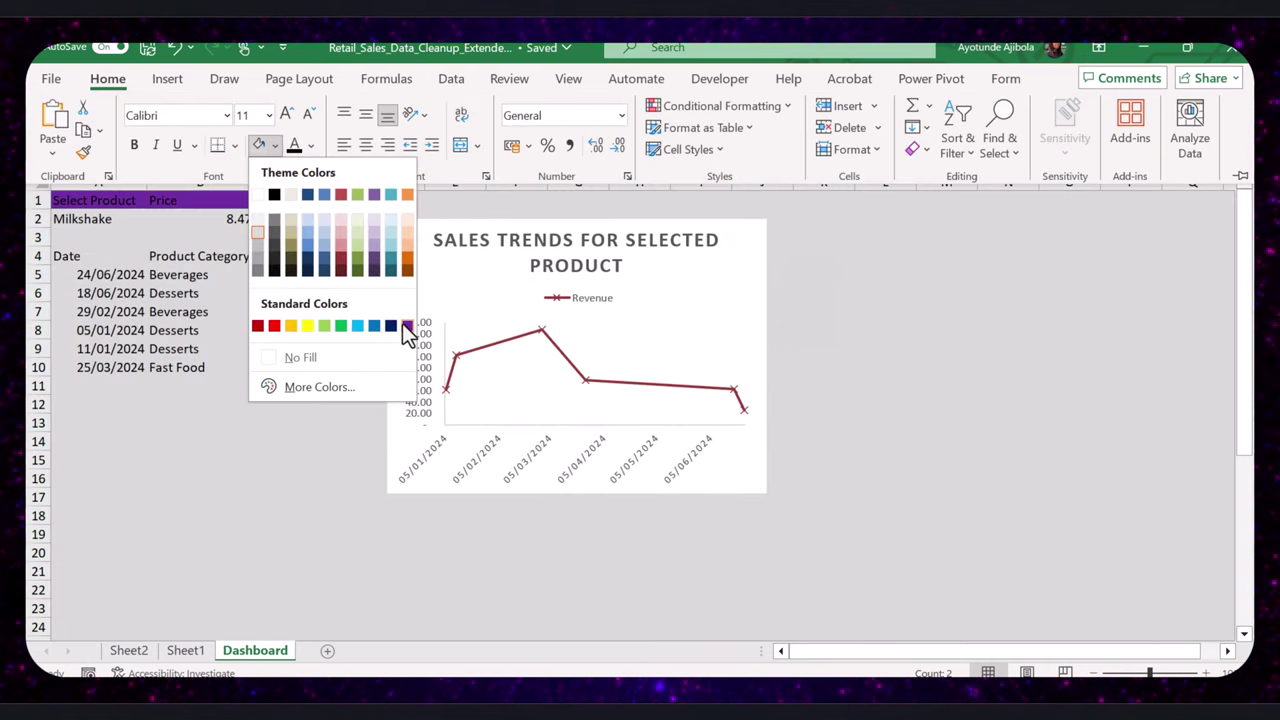
left_click(407, 326)
left_click(134, 145)
left_click(311, 145)
left_click(309, 223)
left_click(365, 145)
left_click(84, 152)
left_click_drag(76, 256, 285, 257)
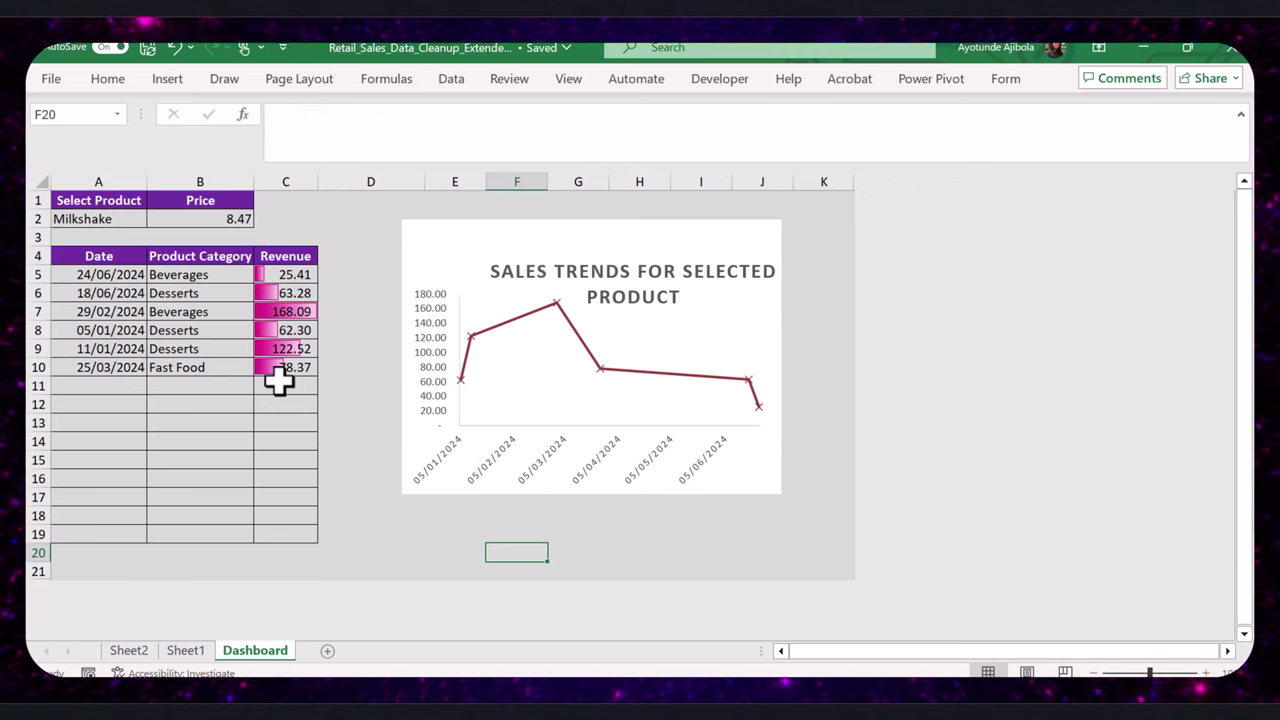
Step: Test the dashboard by switching the selected product in A2 to Soda, Fries, Pizza and Tea
left_click(112, 216)
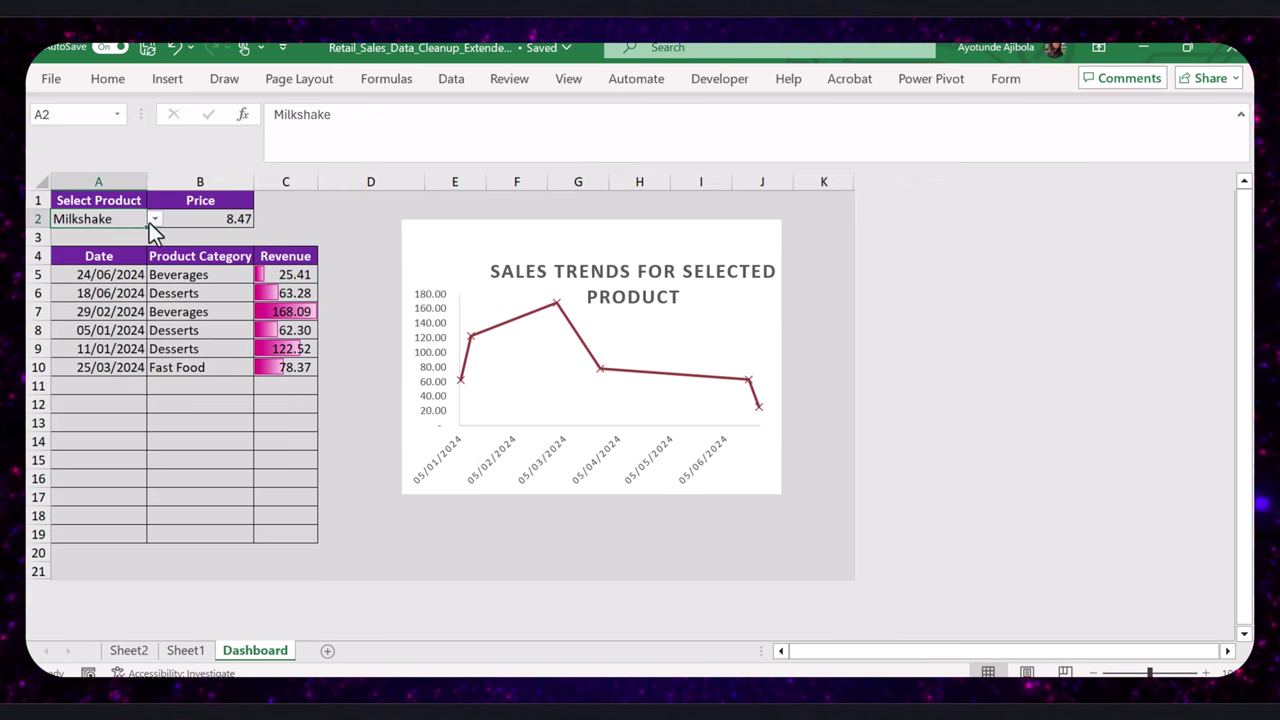
left_click(152, 219)
left_click(62, 269)
left_click(155, 219)
left_click(66, 285)
left_click(155, 219)
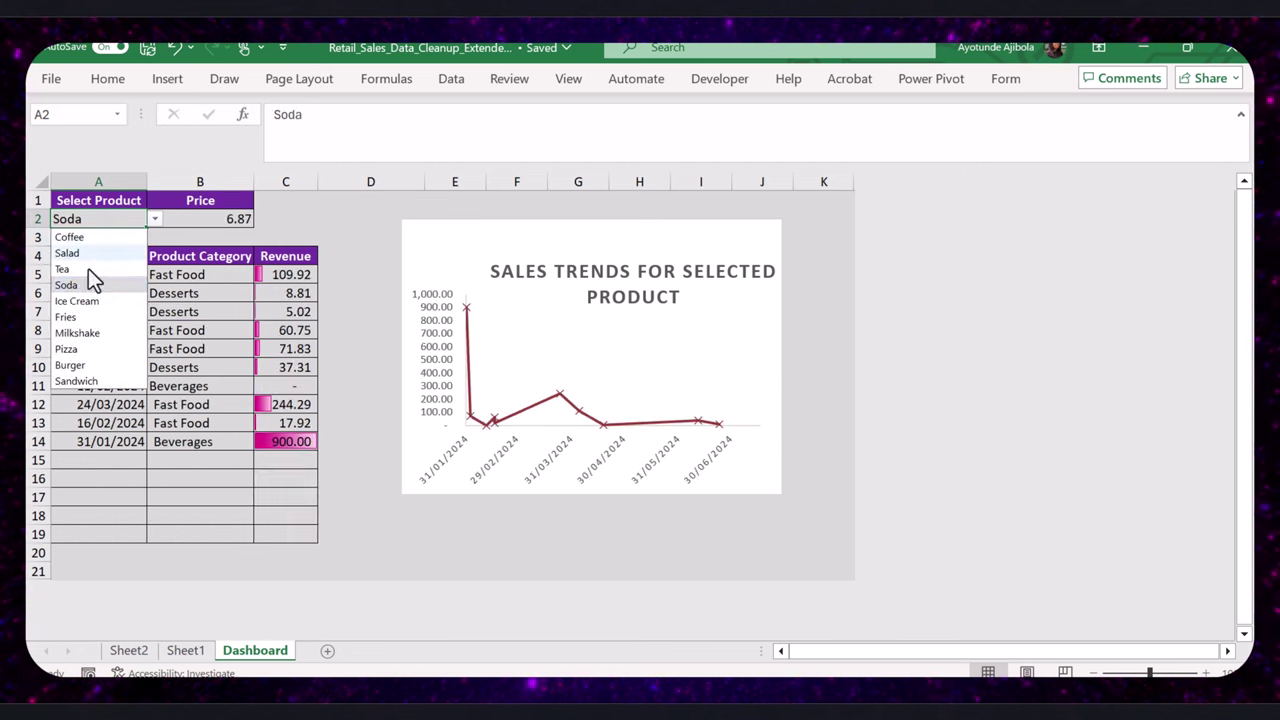
left_click(66, 317)
left_click(155, 219)
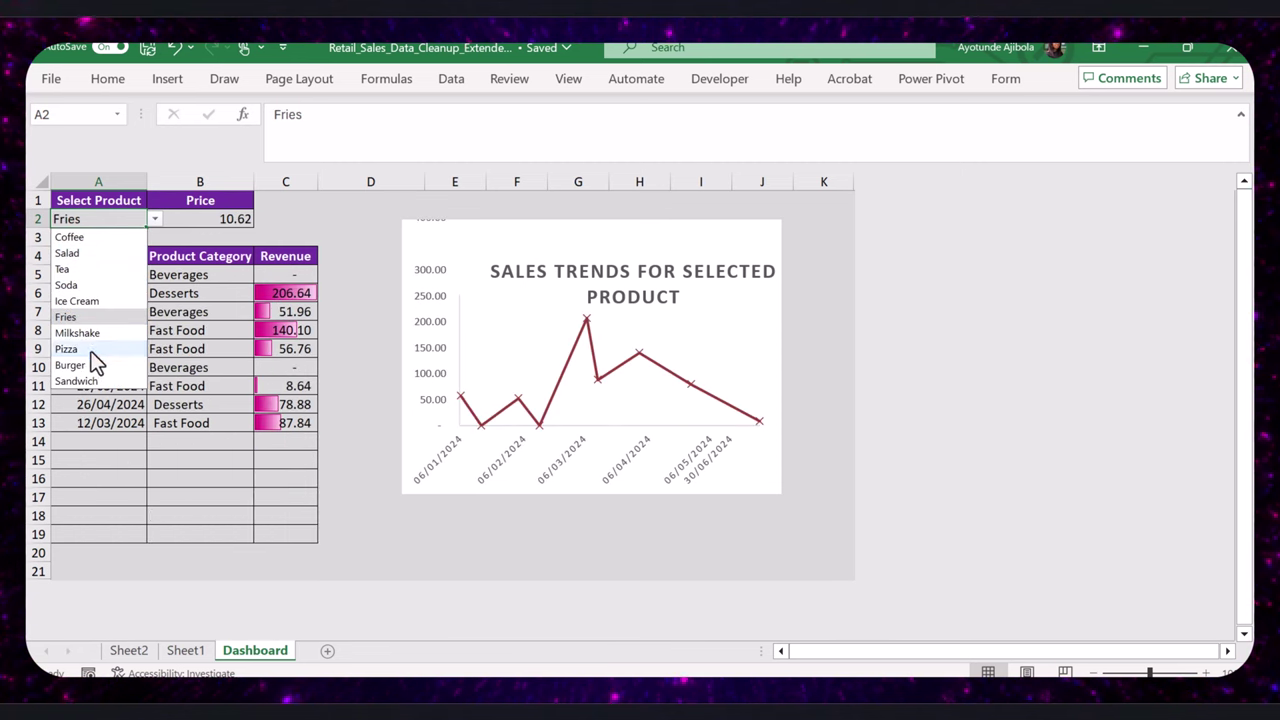
left_click(91, 350)
left_click(153, 219)
left_click(75, 271)
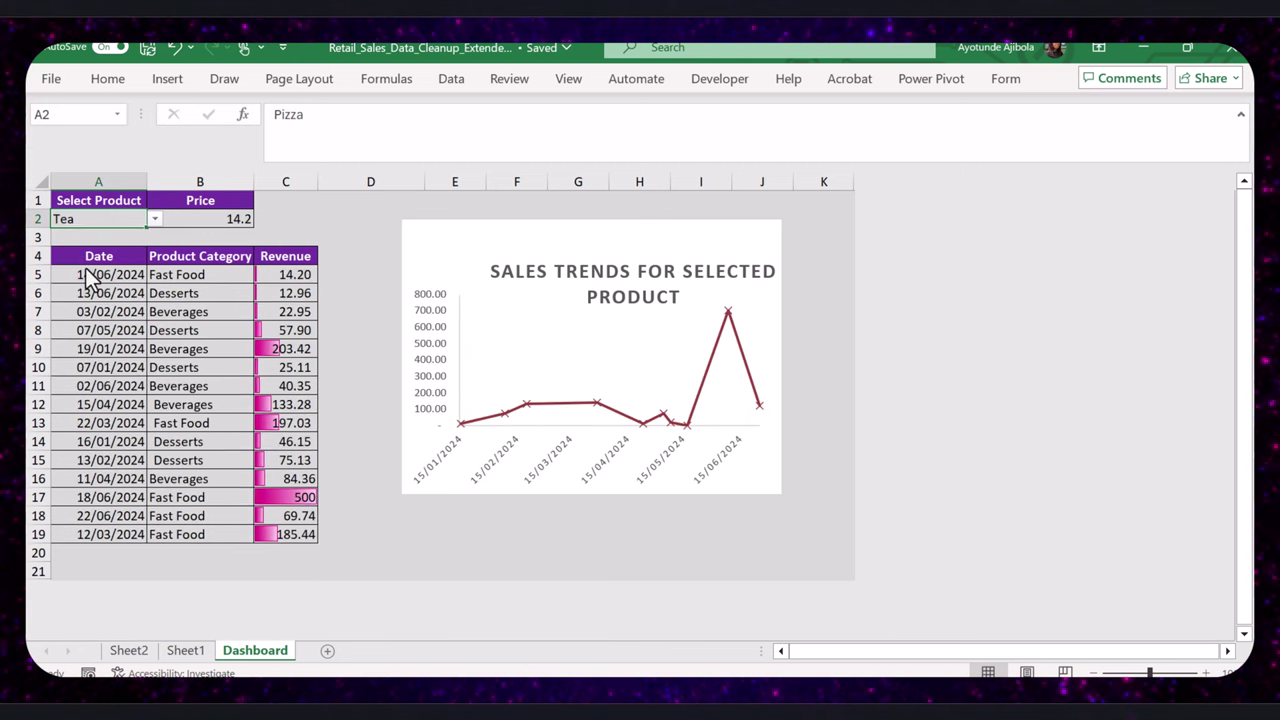
Step: Check the table and chart for more products by setting A2 to Ice Cream, Salad, Soda and Milkshake
left_click(155, 219)
left_click(76, 301)
left_click(155, 219)
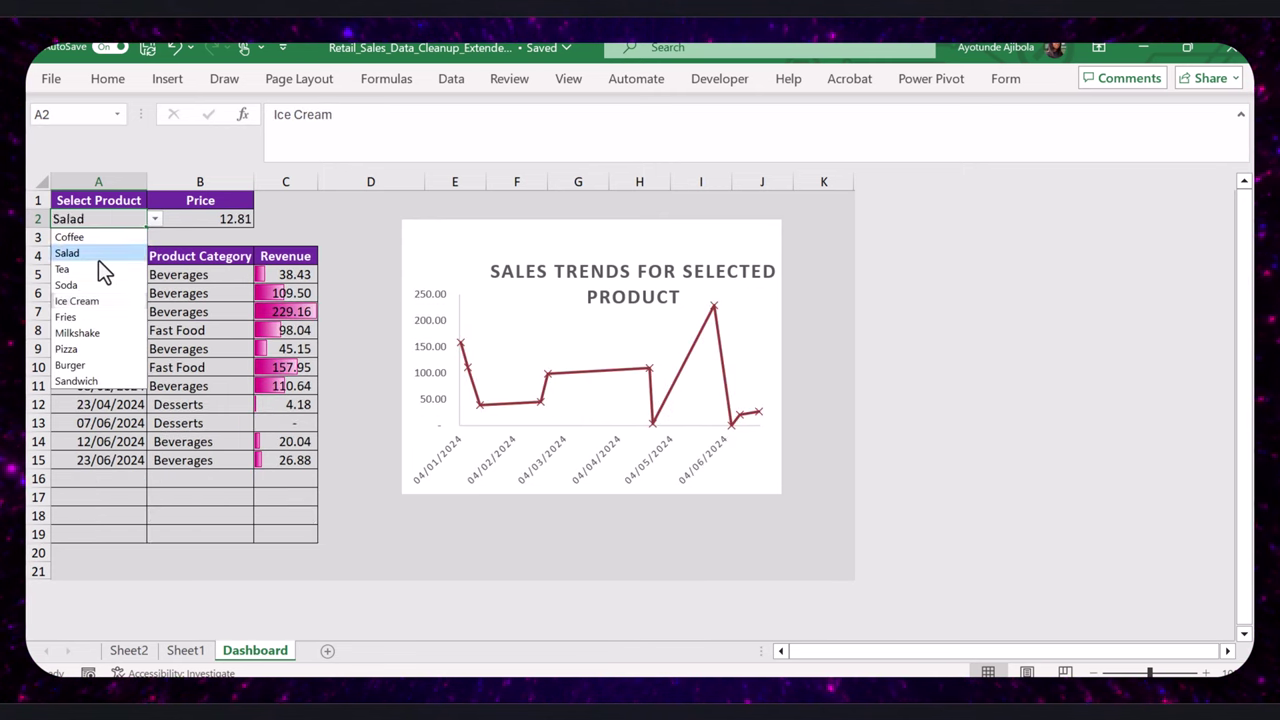
left_click(66, 317)
left_click(155, 219)
left_click(100, 300)
left_click(155, 219)
left_click(66, 285)
left_click(155, 219)
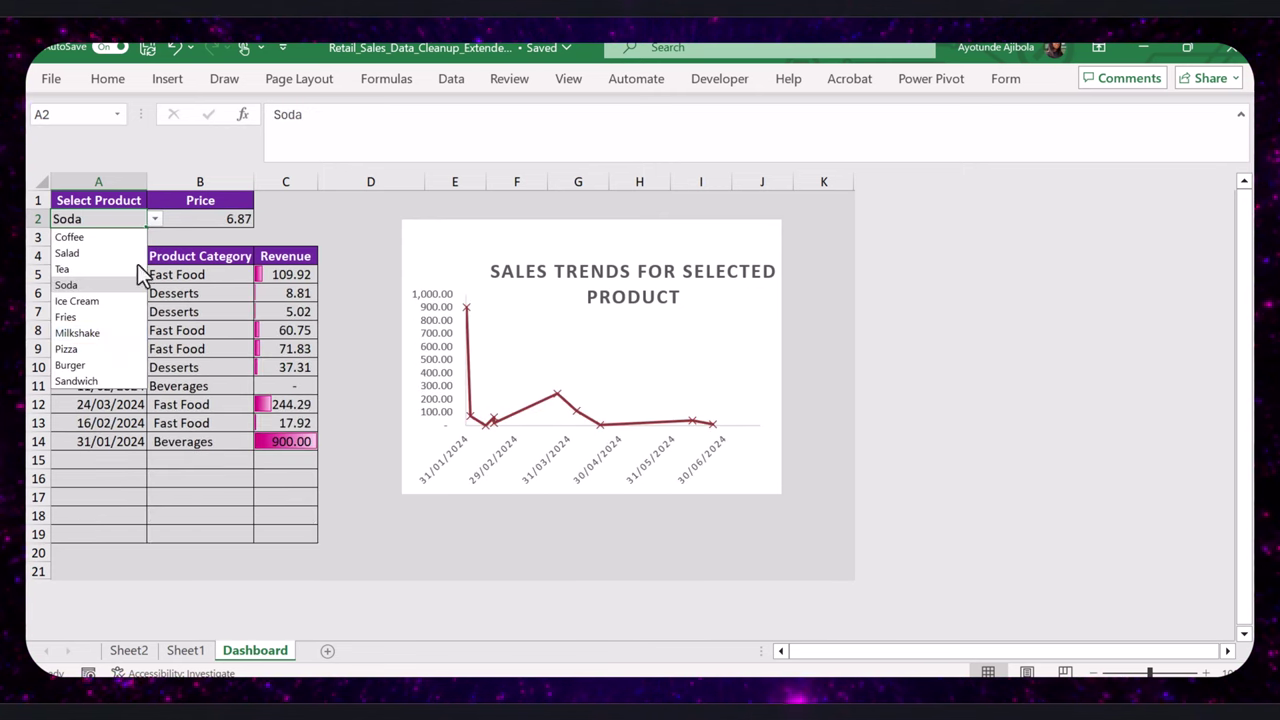
left_click(99, 336)
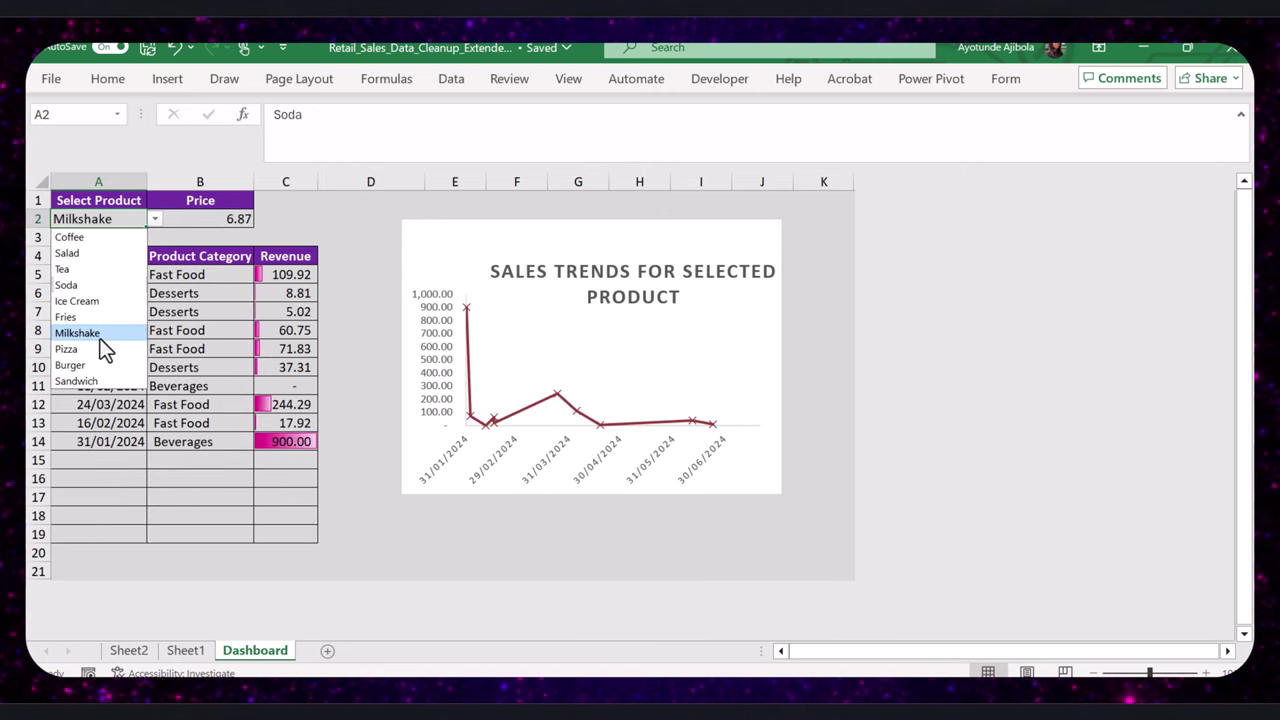
left_click(155, 221)
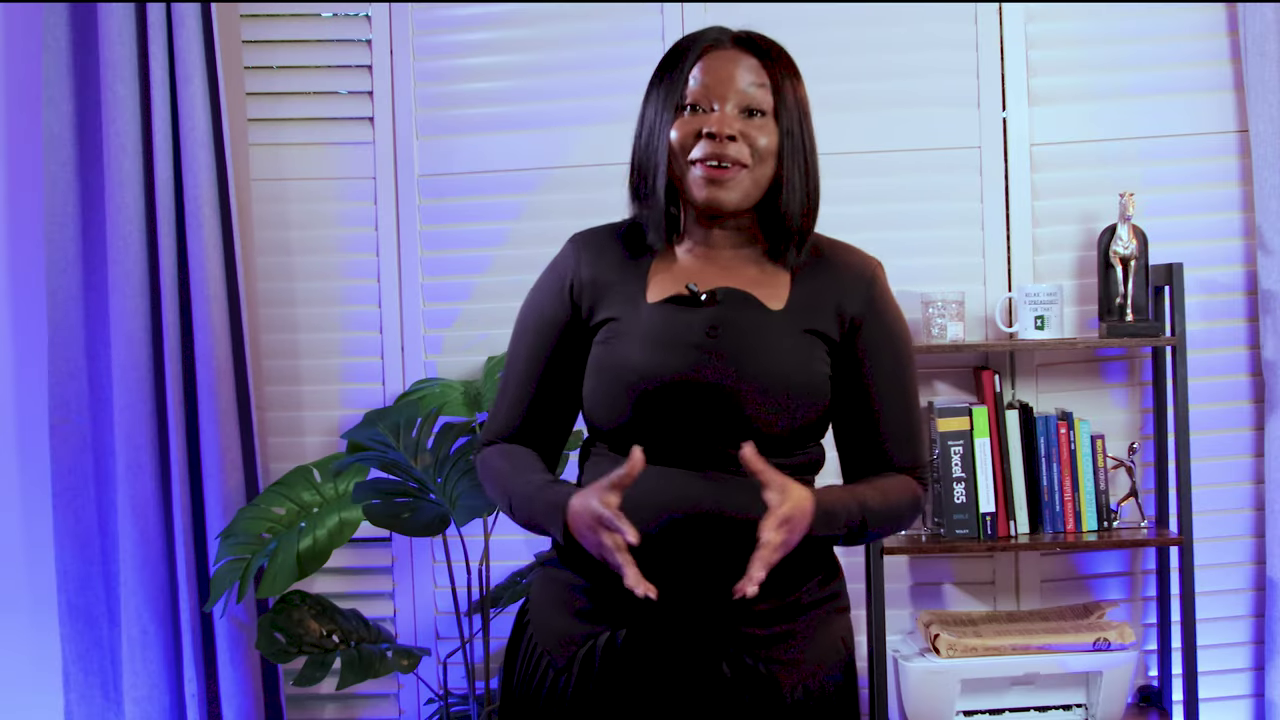